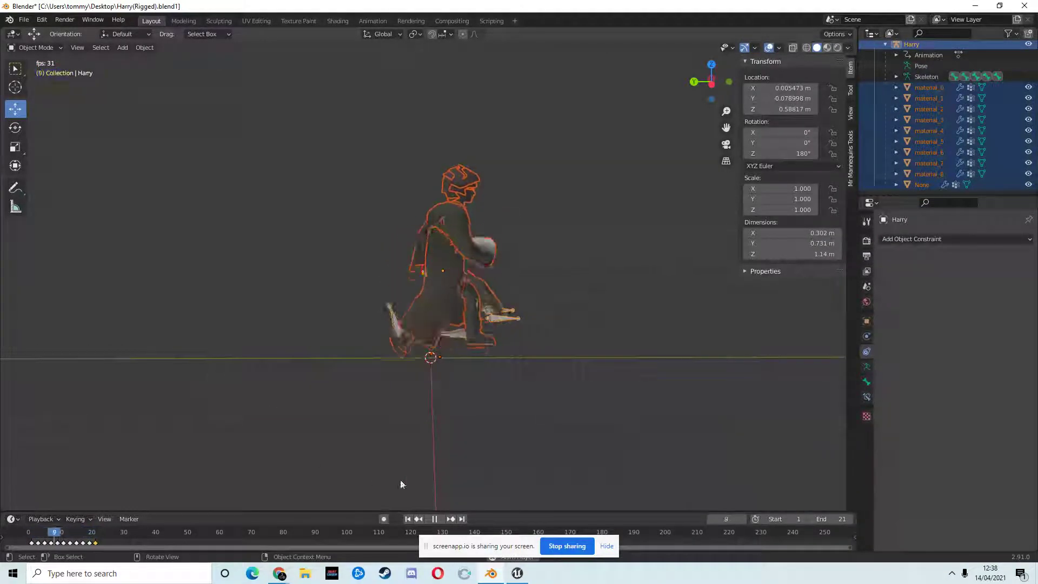
Step: Stop the animation playback and open the FBX export settings for the selected Harry armature and meshes
{"action": "left_click", "coordinate": [434, 519]}
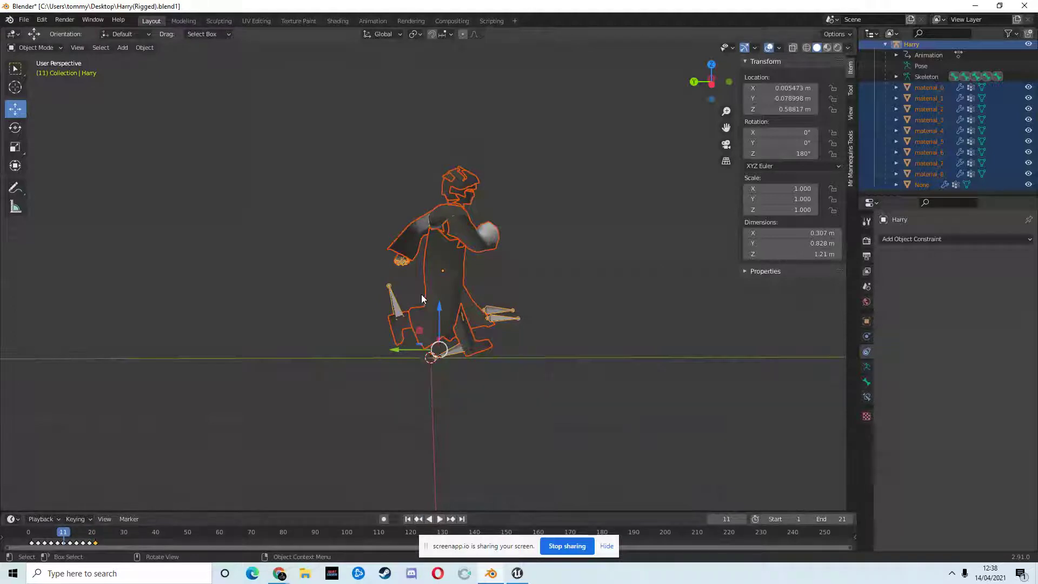
{"action": "left_click", "coordinate": [24, 19]}
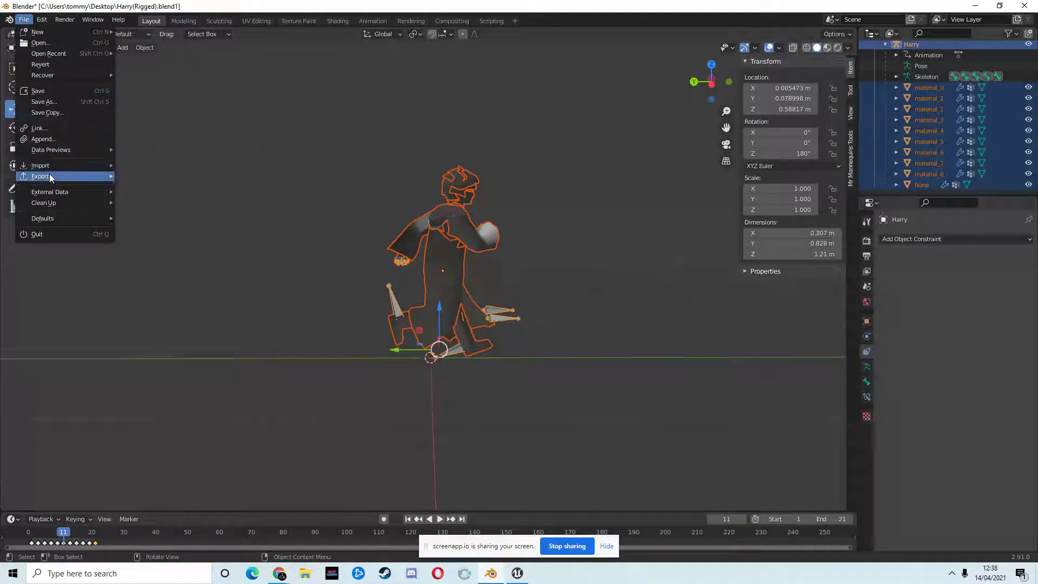
{"action": "mouse_move", "coordinate": [50, 177]}
{"action": "left_click_drag", "start_coordinate": [291, 124], "coordinate": [654, 402]}
{"action": "left_click", "coordinate": [24, 20]}
{"action": "mouse_move", "coordinate": [46, 177]}
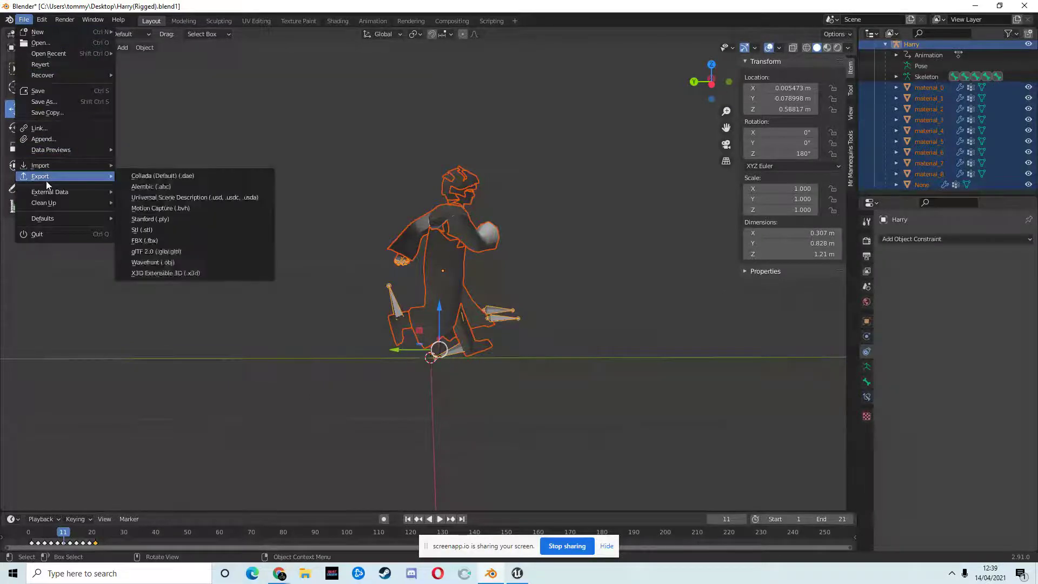
{"action": "left_click", "coordinate": [195, 242]}
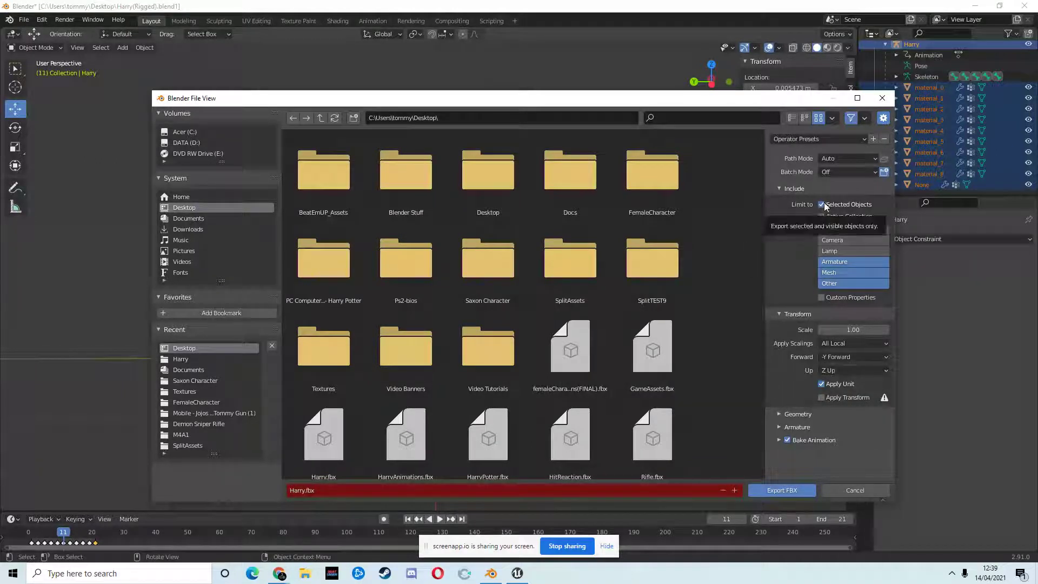
Step: Set the exported object types to Armature, Mesh and Other, and expand the geometry and armature export options
{"action": "left_click", "coordinate": [836, 284]}
{"action": "left_click", "coordinate": [838, 274]}
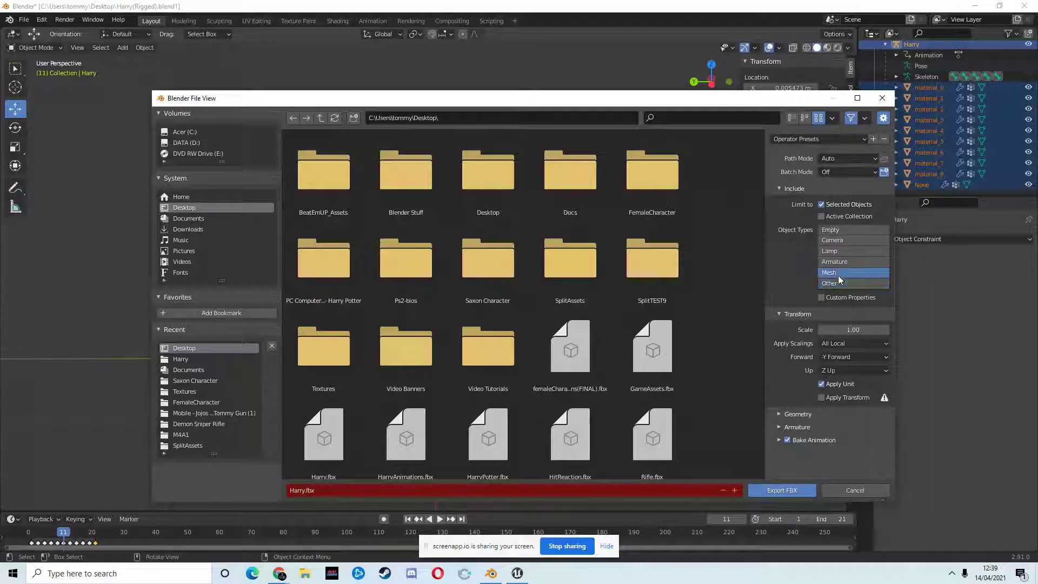
{"action": "left_click", "coordinate": [856, 283]}
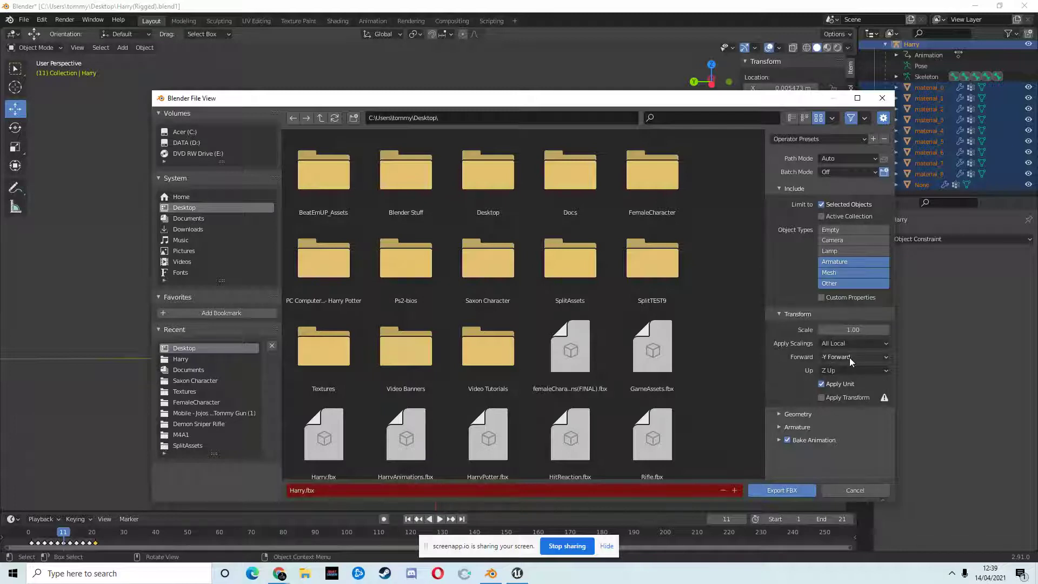
{"action": "left_click", "coordinate": [797, 413]}
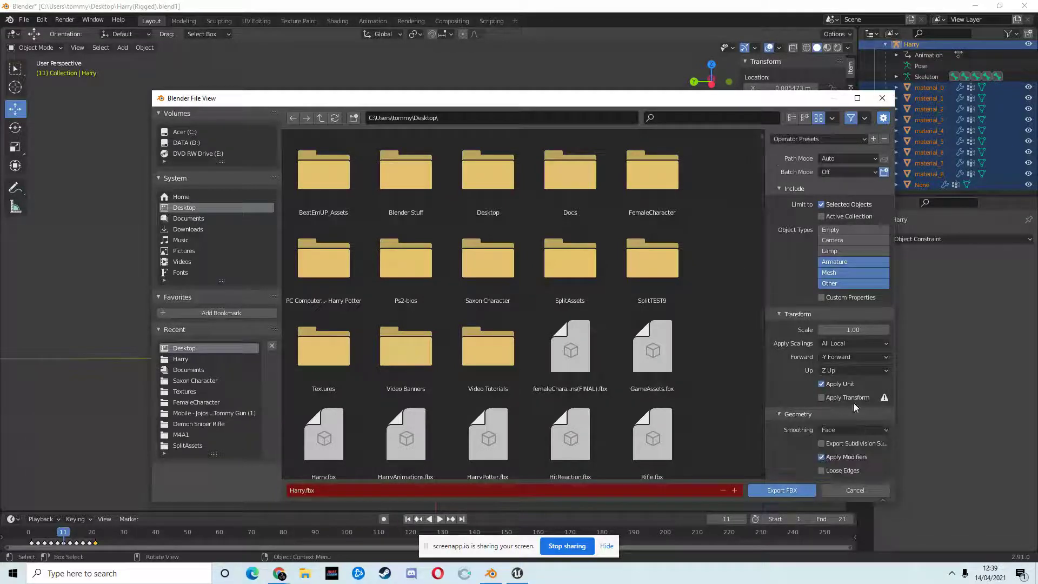
{"action": "scroll", "coordinate": [836, 405], "scroll_direction": "down", "scroll_amount": 2}
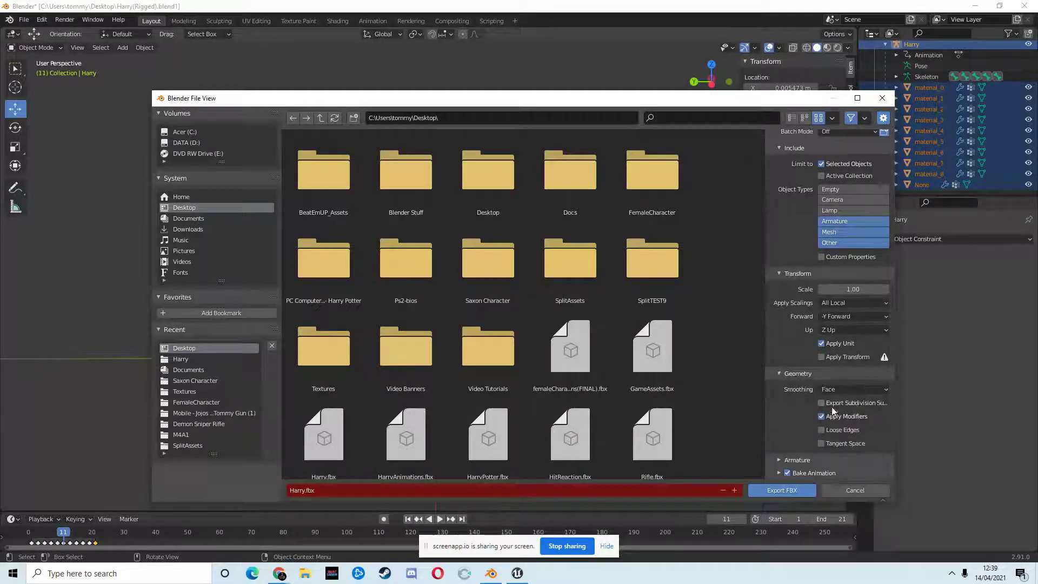
{"action": "left_click", "coordinate": [807, 459]}
{"action": "scroll", "coordinate": [857, 402], "scroll_direction": "up", "scroll_amount": 2}
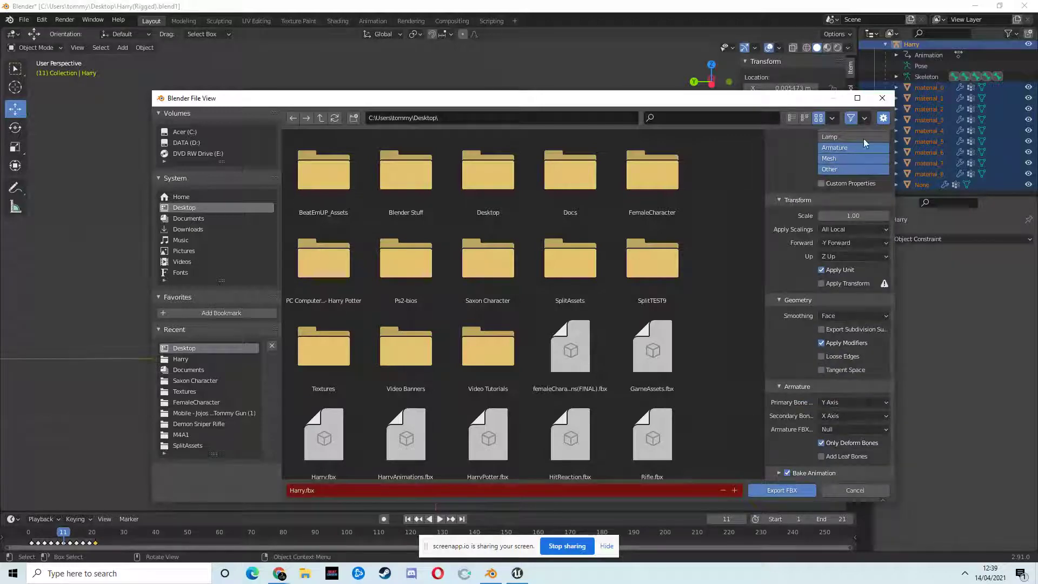
Step: Export the character as Harry.fbx to the Desktop folder with Only Deform Bones and Bake Animation enabled
{"action": "left_click", "coordinate": [856, 98]}
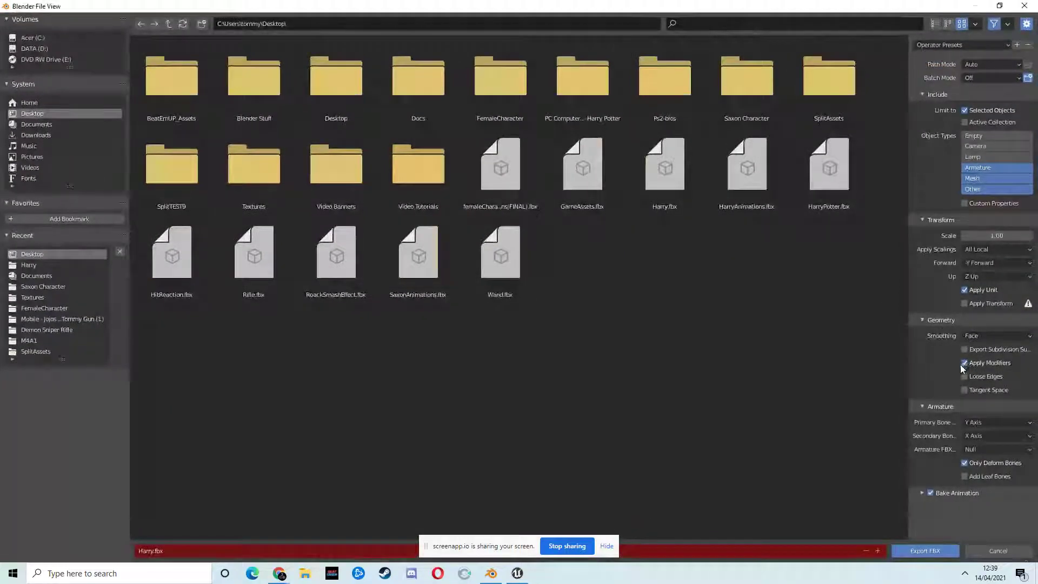
{"action": "left_click", "coordinate": [965, 463]}
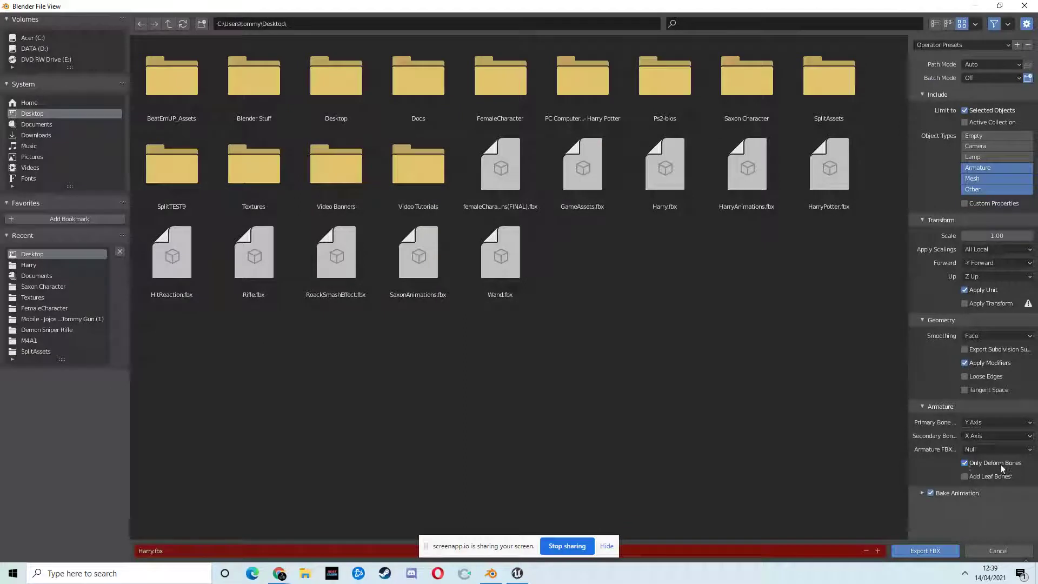
{"action": "left_click", "coordinate": [922, 493]}
{"action": "scroll", "coordinate": [962, 480], "scroll_direction": "down", "scroll_amount": 2}
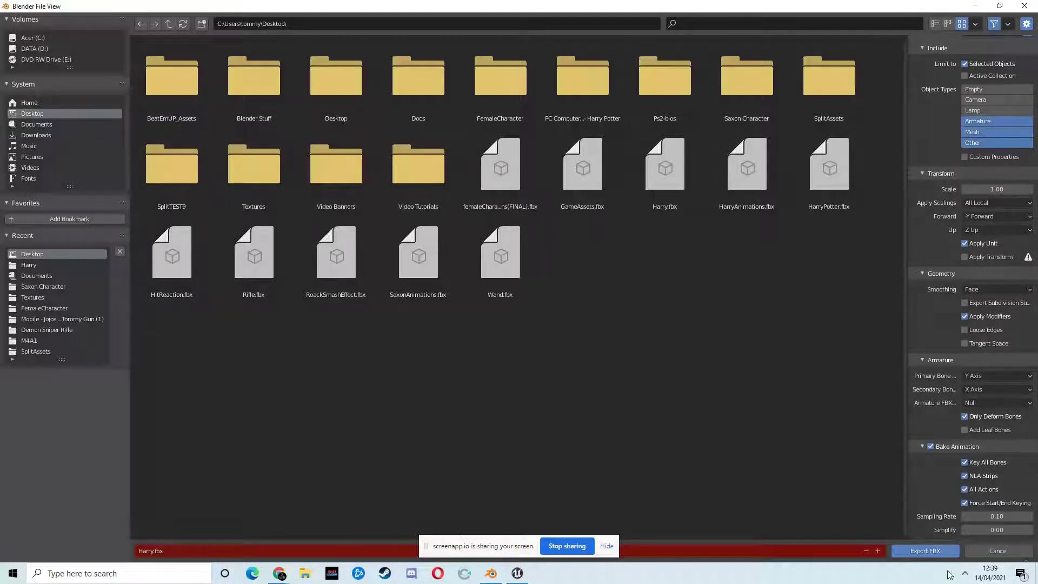
{"action": "left_click", "coordinate": [606, 546]}
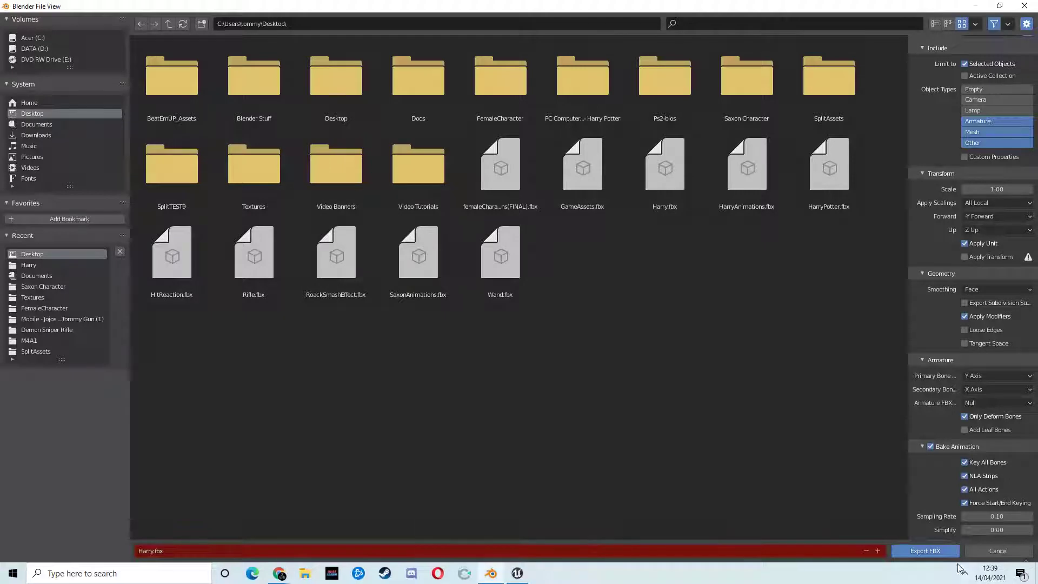
{"action": "left_click", "coordinate": [919, 550]}
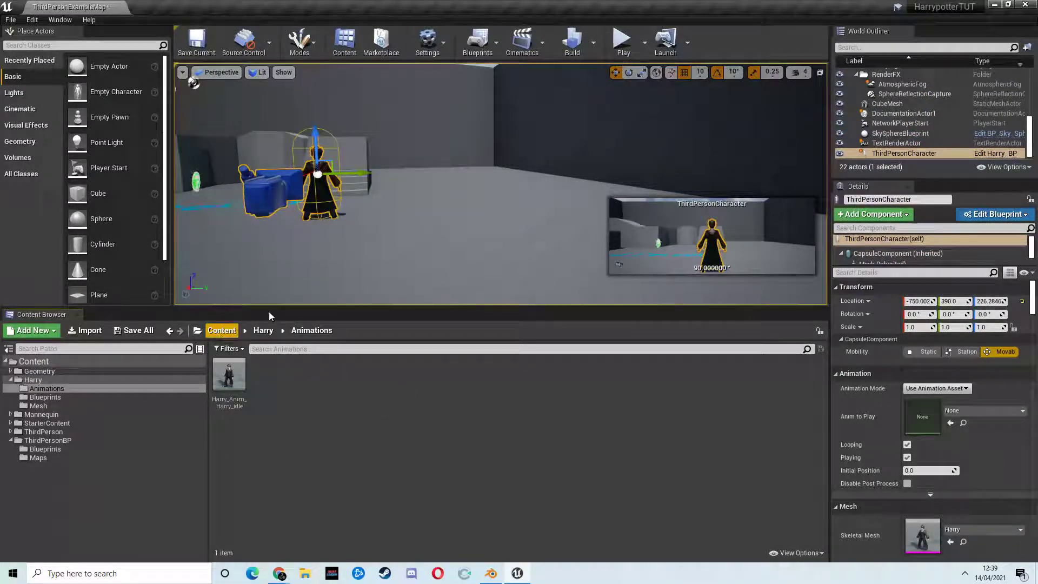
Step: In Unreal Editor, open the Harry/Animations content folder and bring in Harry.fbx from the desktop
{"action": "left_click", "coordinate": [228, 330]}
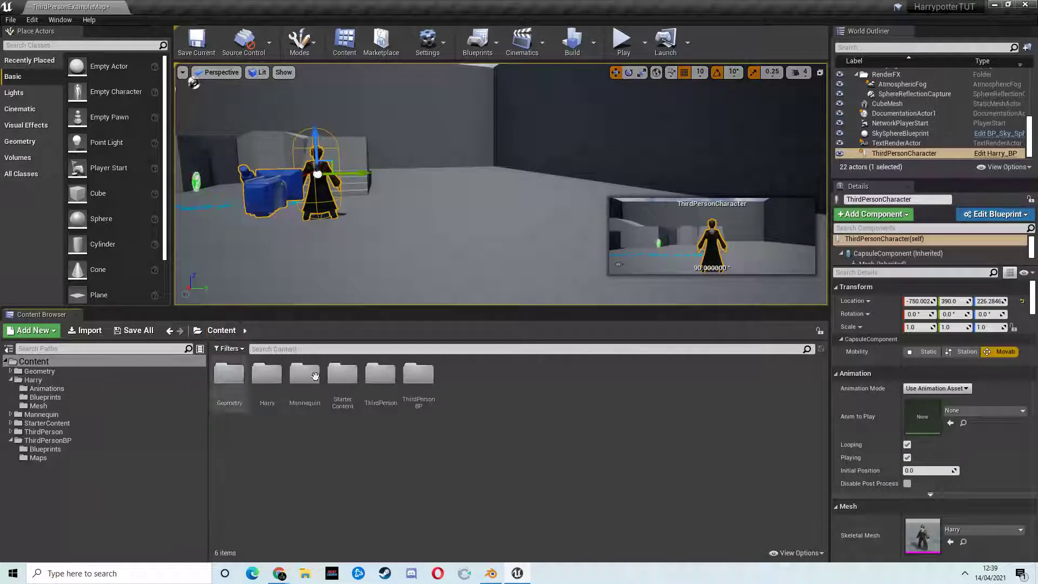
{"action": "double_click", "coordinate": [266, 373]}
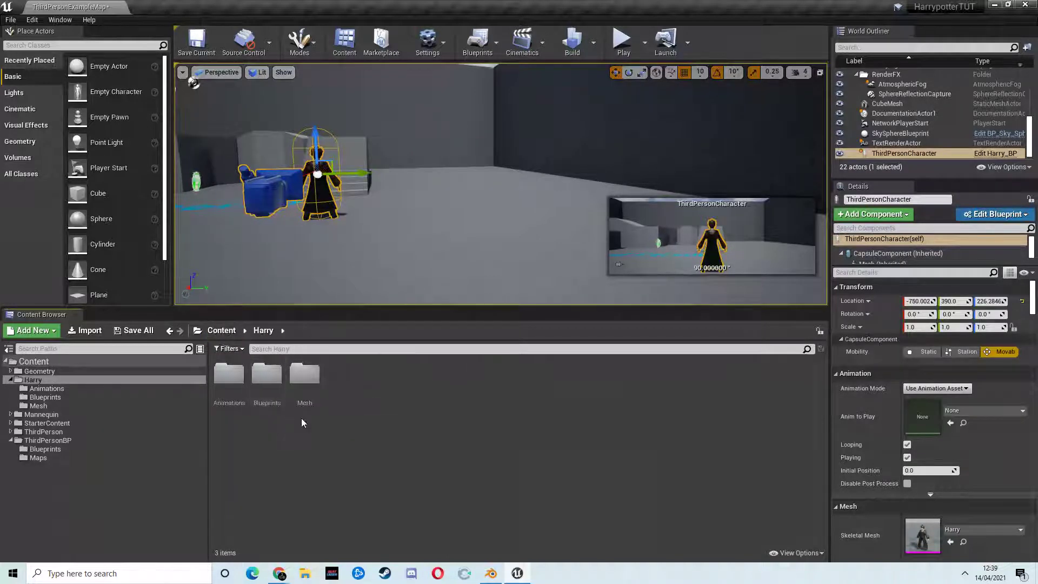
{"action": "double_click", "coordinate": [229, 373]}
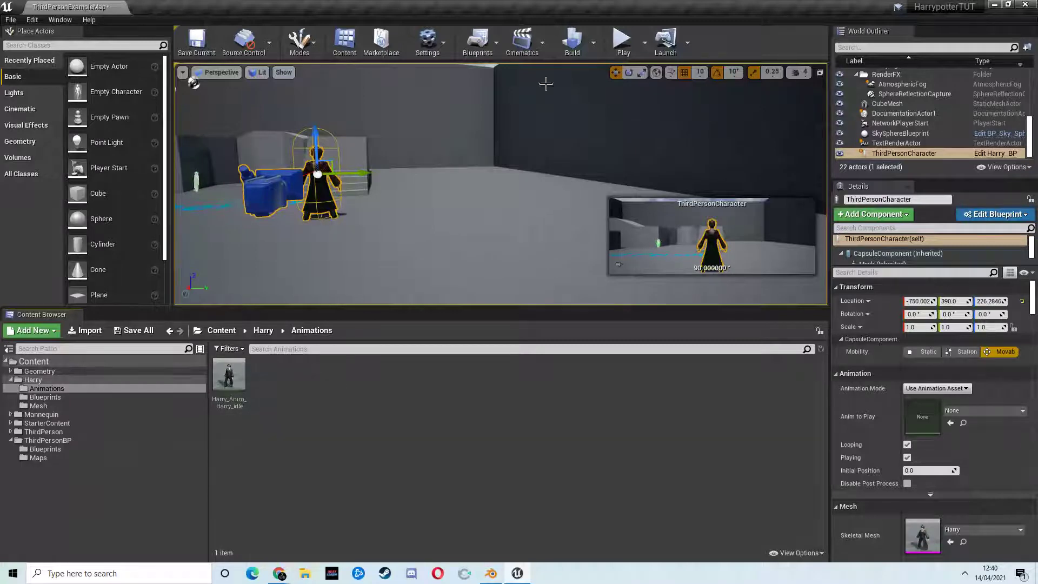
{"action": "left_click_drag", "start_coordinate": [552, 9], "coordinate": [689, 32]}
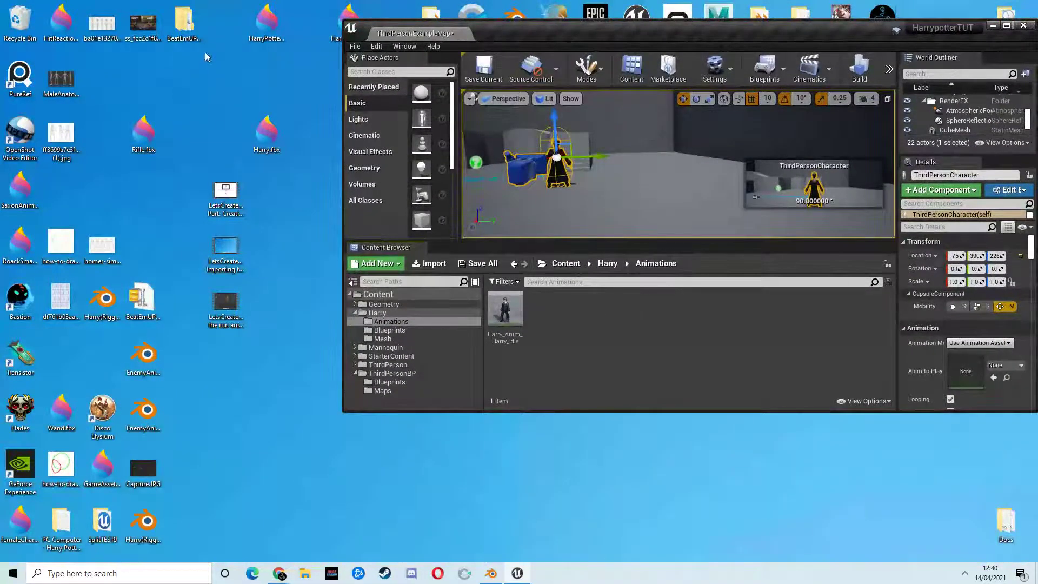
{"action": "left_click_drag", "start_coordinate": [268, 135], "coordinate": [559, 319]}
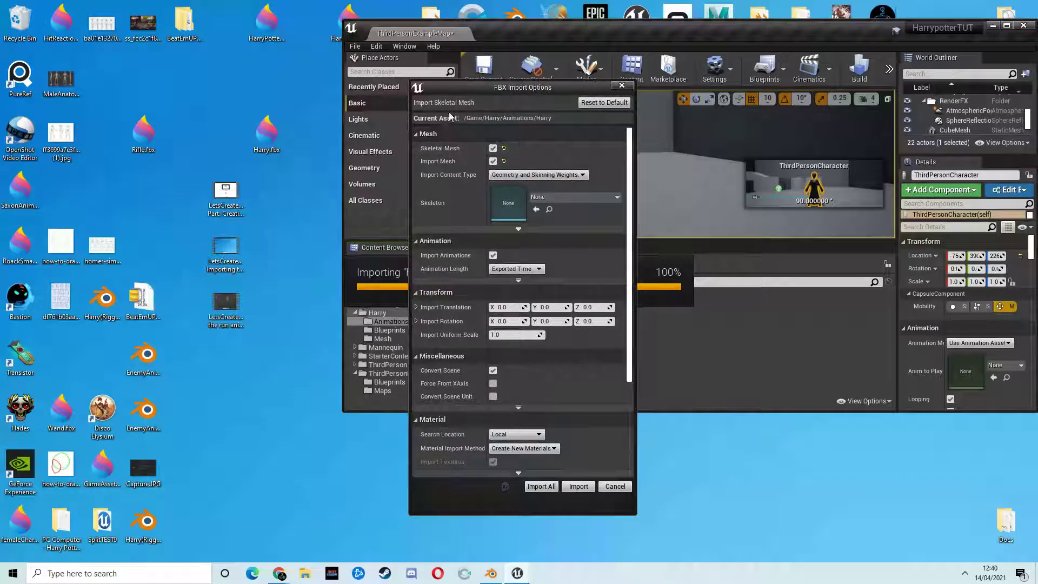
Step: Import all animations from the FBX without the mesh, using Harry_Skeleton as the skeleton
{"action": "left_click", "coordinate": [493, 148]}
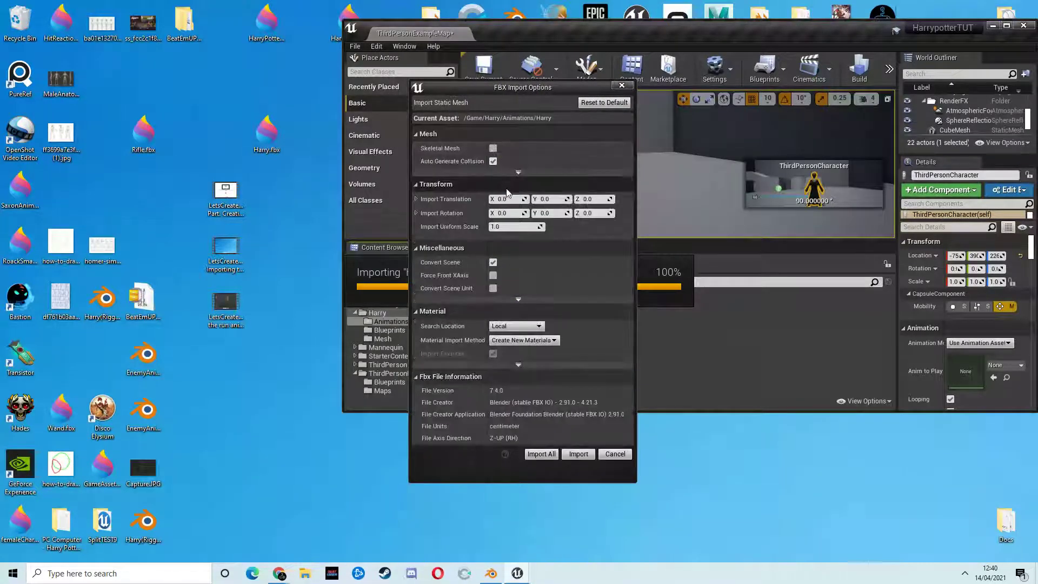
{"action": "left_click", "coordinate": [493, 150]}
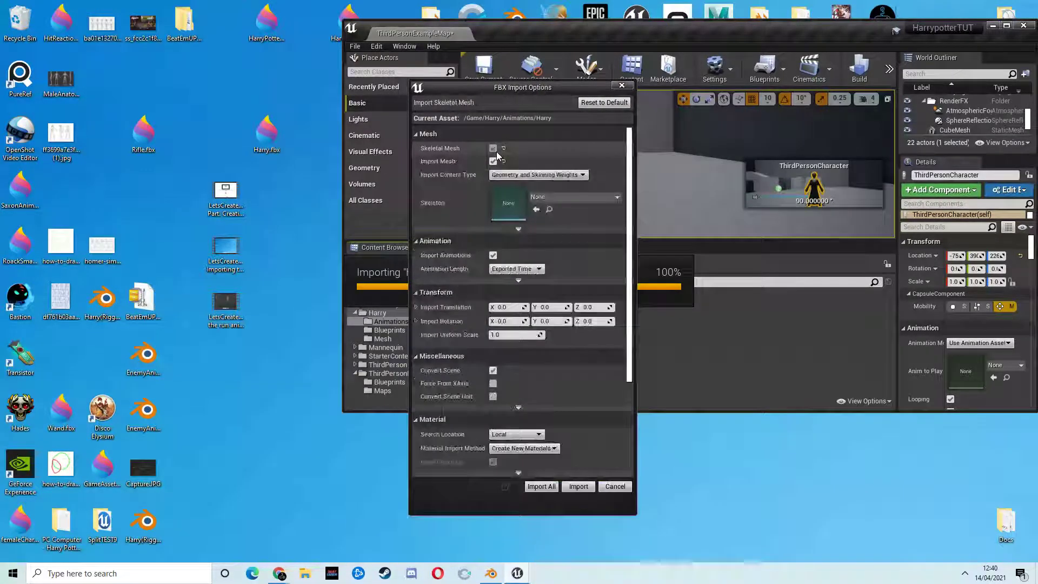
{"action": "left_click", "coordinate": [494, 162]}
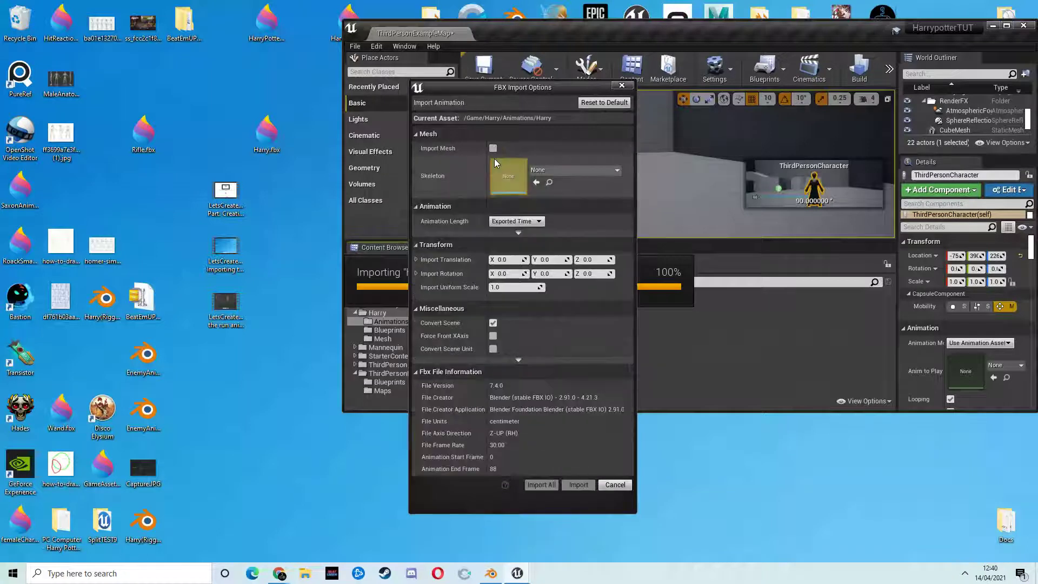
{"action": "left_click", "coordinate": [573, 170]}
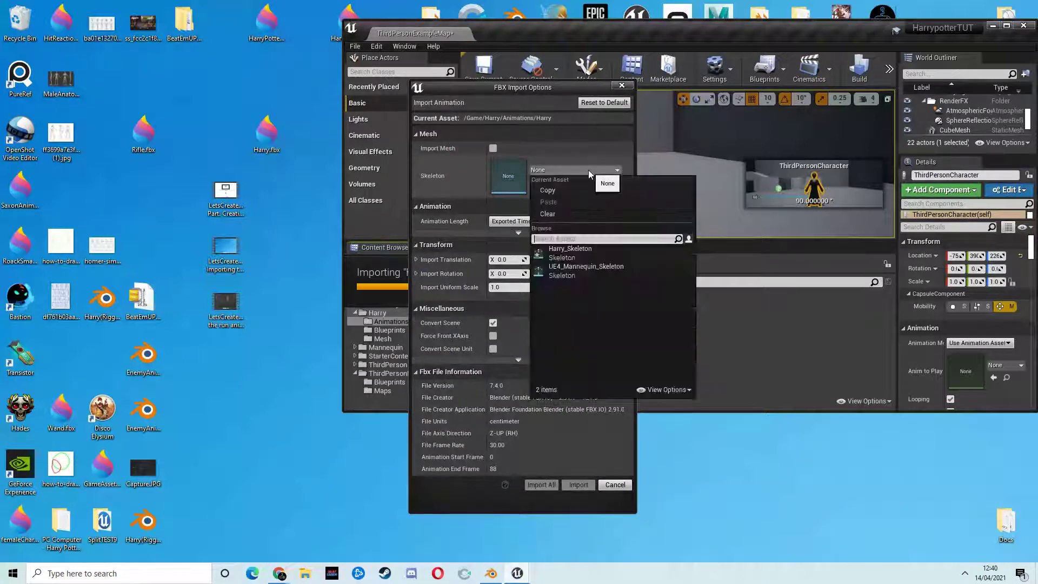
{"action": "left_click", "coordinate": [562, 253]}
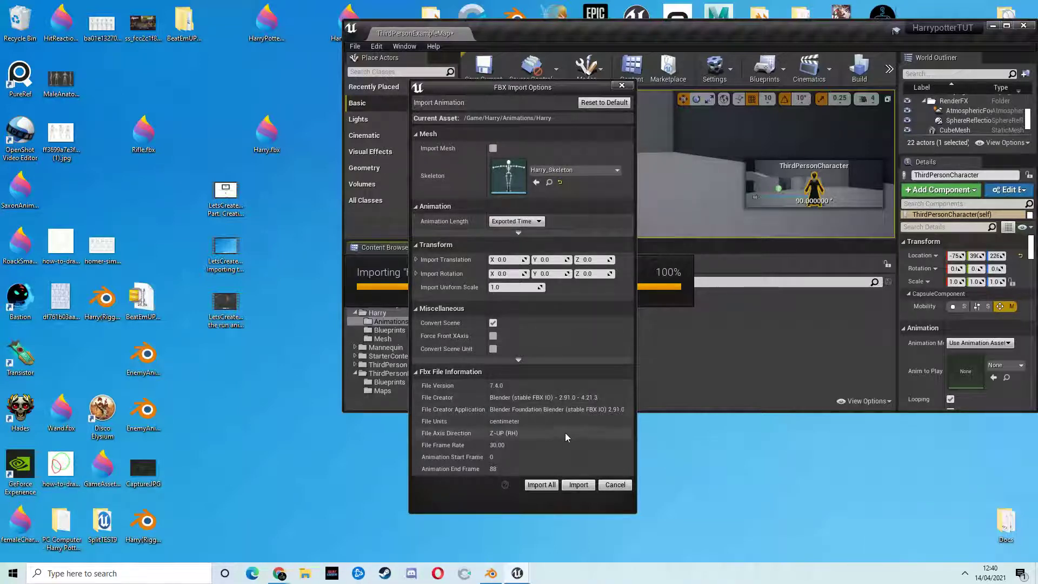
{"action": "left_click", "coordinate": [541, 484]}
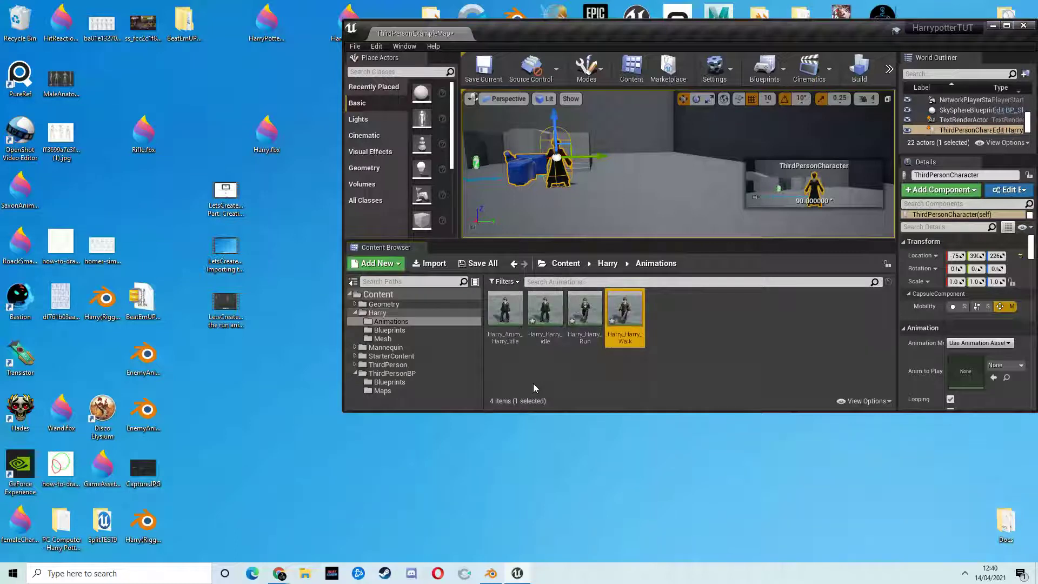
Step: Create a folder named UnsedAnimationns inside the Animations folder
{"action": "left_click", "coordinate": [545, 311]}
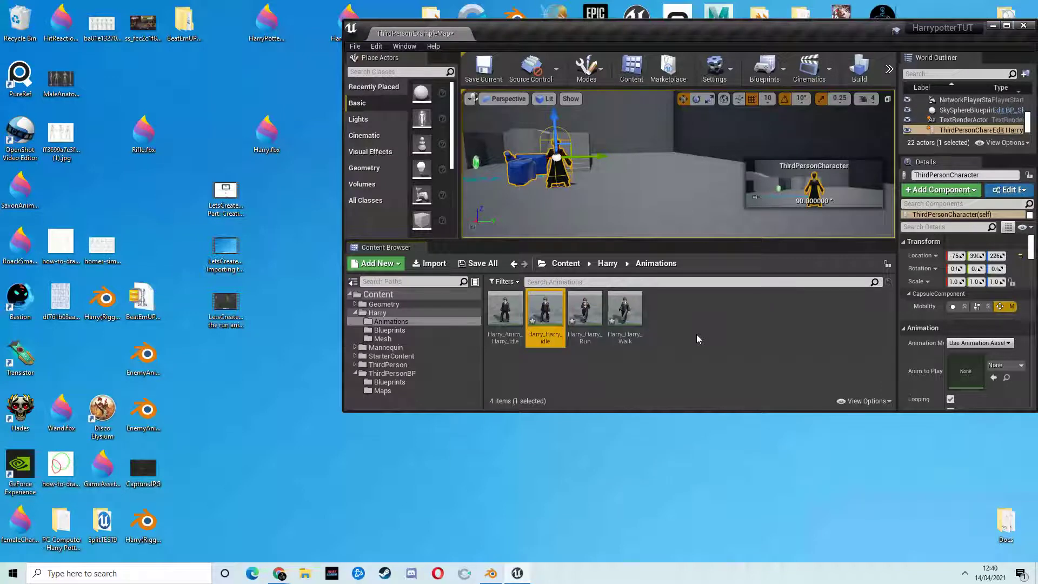
{"action": "right_click", "coordinate": [696, 339]}
{"action": "left_click", "coordinate": [748, 200]}
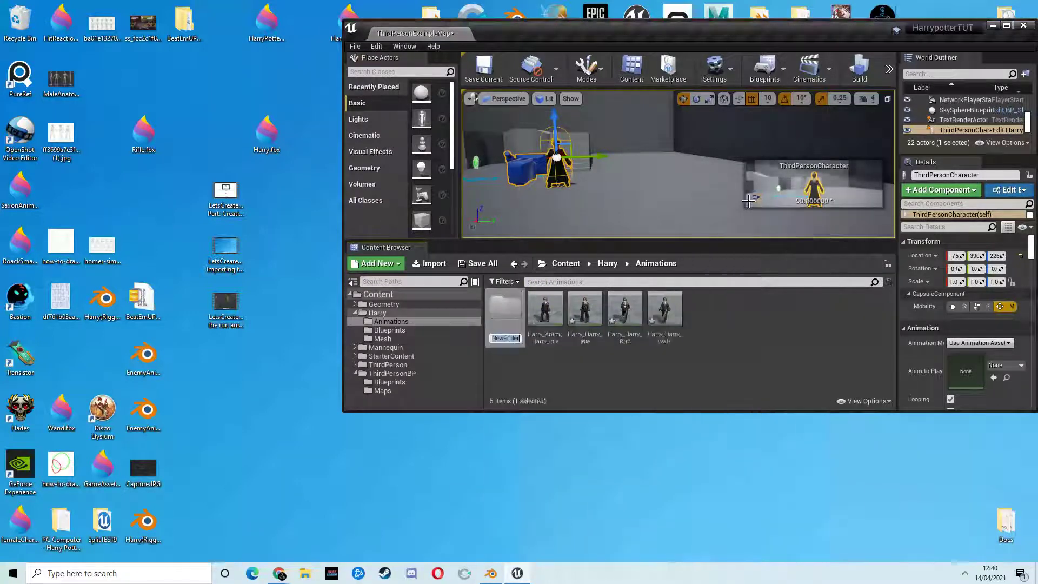
{"action": "type", "text": "Uns"}
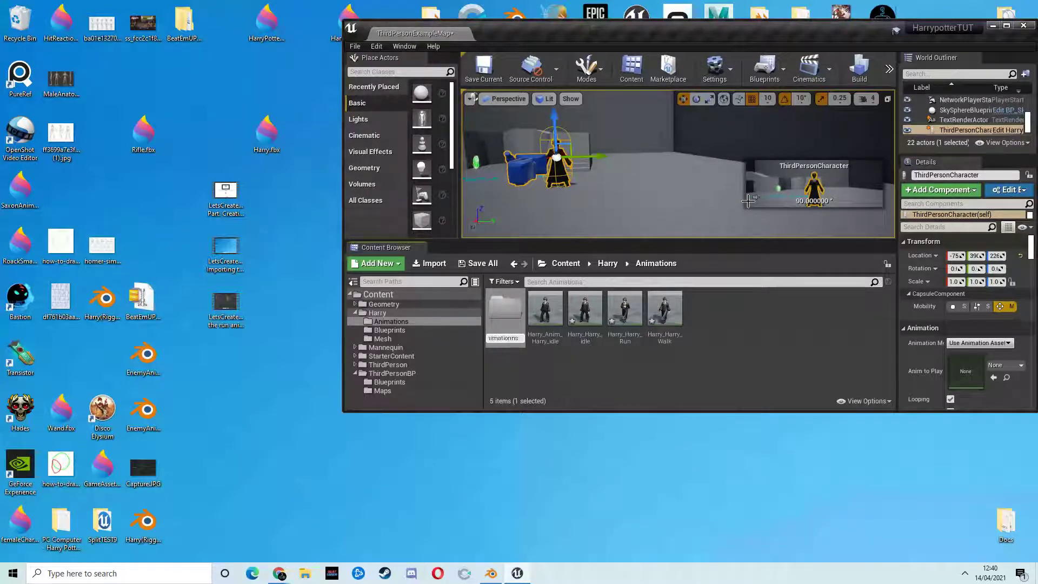
{"action": "type", "text": "edAnimationns"}
{"action": "key", "text": "Return"}
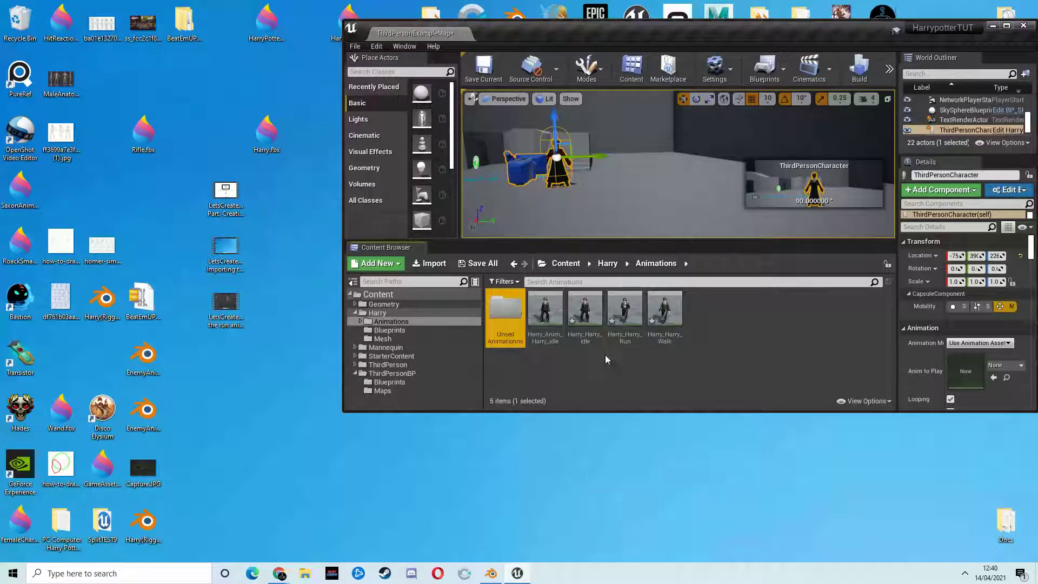
Step: Move the Harry_Harry_idle animation into the UnsedAnimationns folder and maximize the editor window
{"action": "left_click_drag", "start_coordinate": [585, 308], "coordinate": [514, 318]}
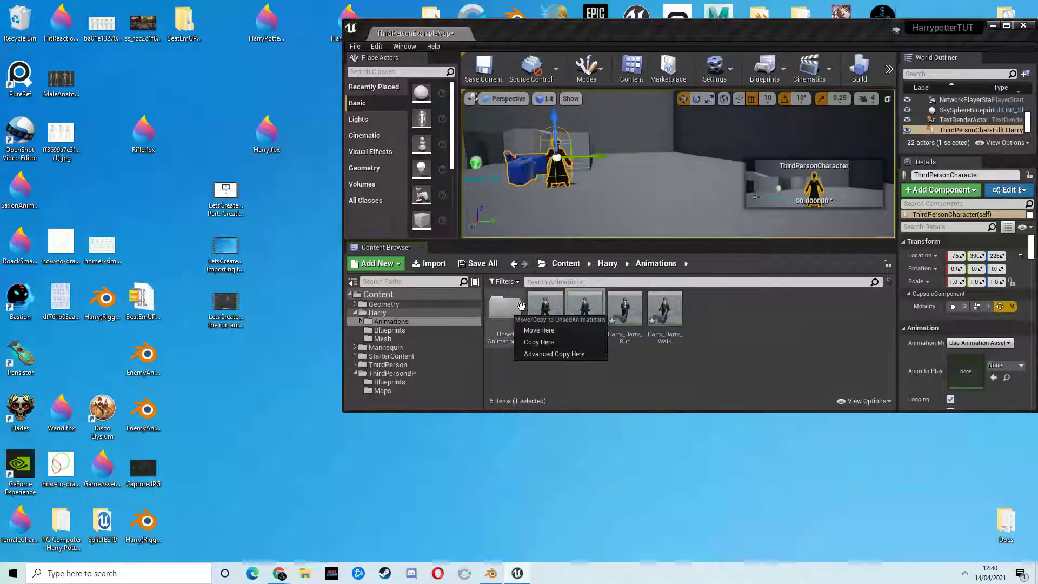
{"action": "left_click", "coordinate": [546, 332]}
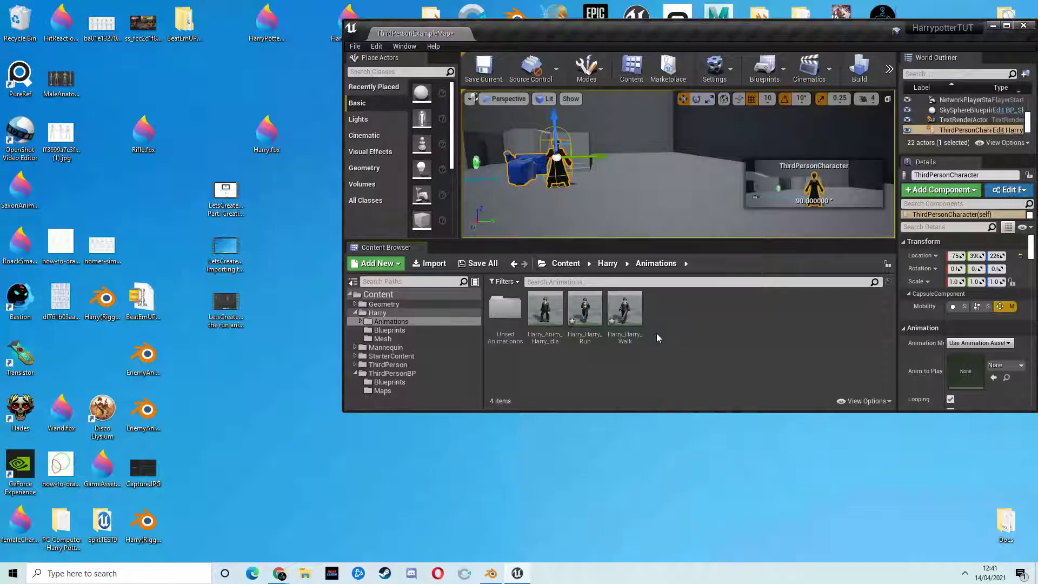
{"action": "left_click_drag", "start_coordinate": [849, 32], "coordinate": [758, 29]}
{"action": "left_click", "coordinate": [915, 21]}
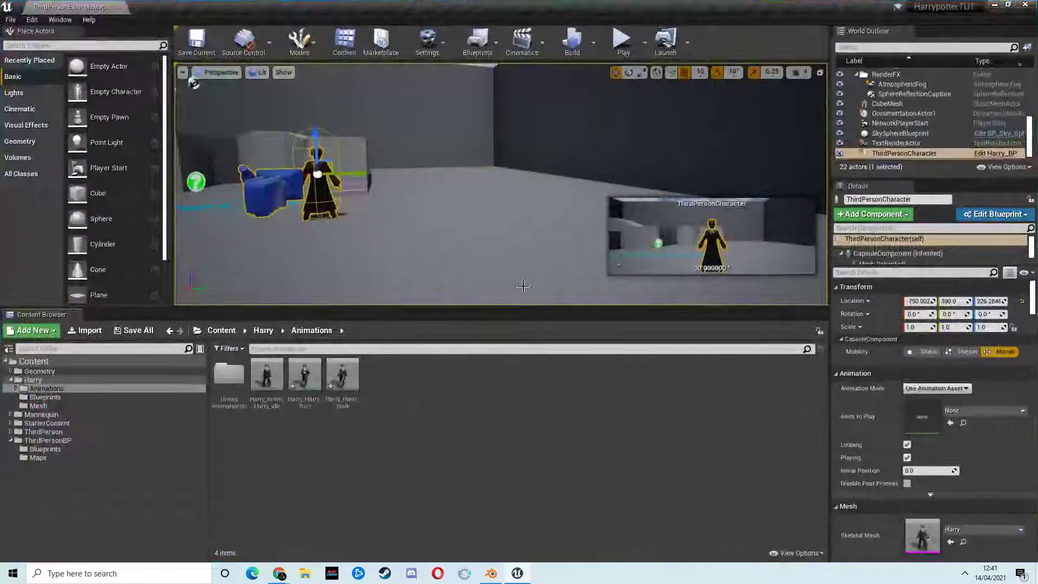
Step: Create a 1D blend space based on Harry_Skeleton in the Animations folder and name it Harry_BS
{"action": "right_click", "coordinate": [376, 374]}
{"action": "mouse_move", "coordinate": [397, 403]}
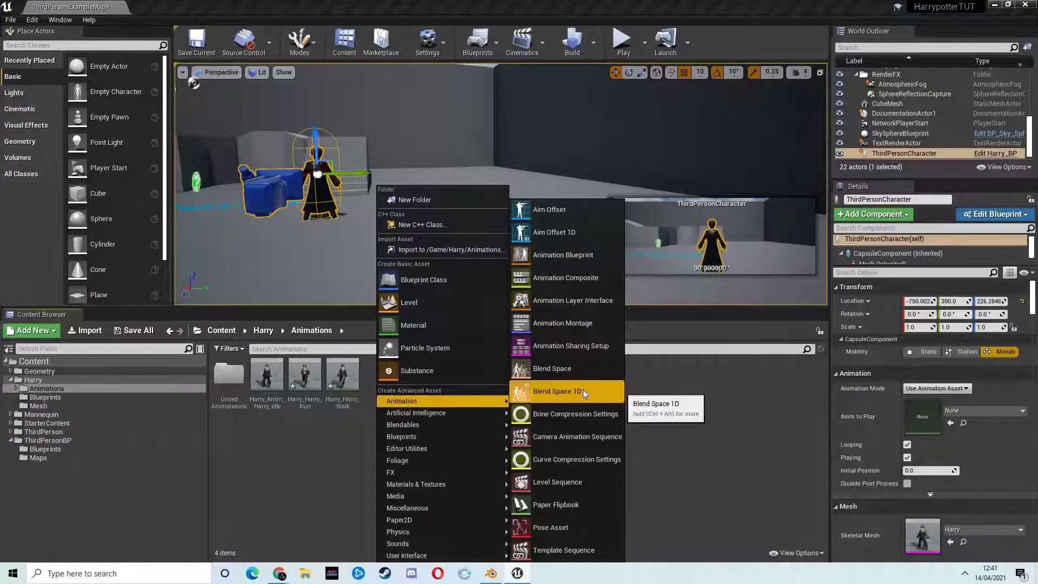
{"action": "left_click", "coordinate": [553, 389]}
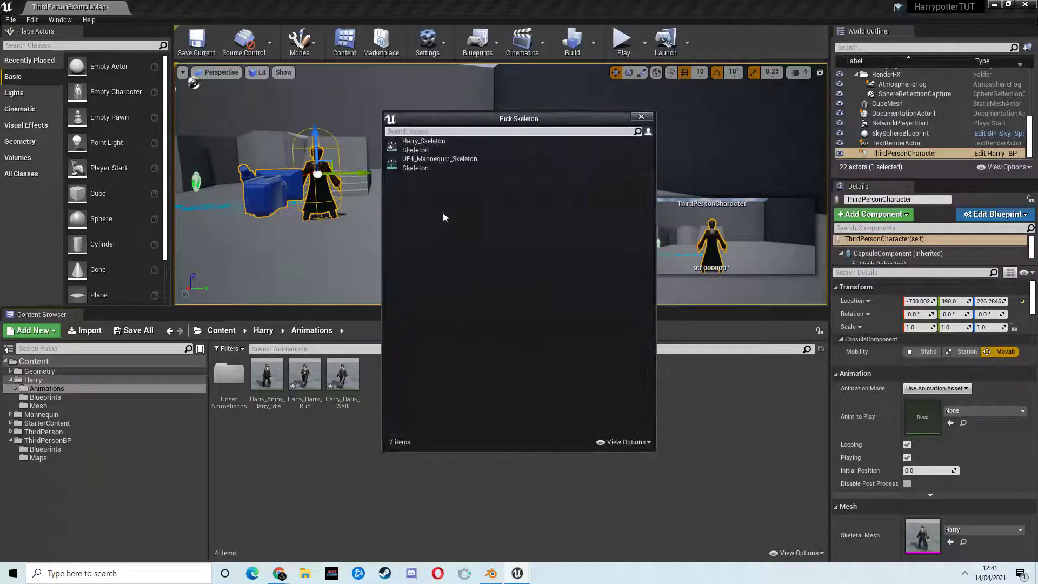
{"action": "left_click", "coordinate": [470, 141]}
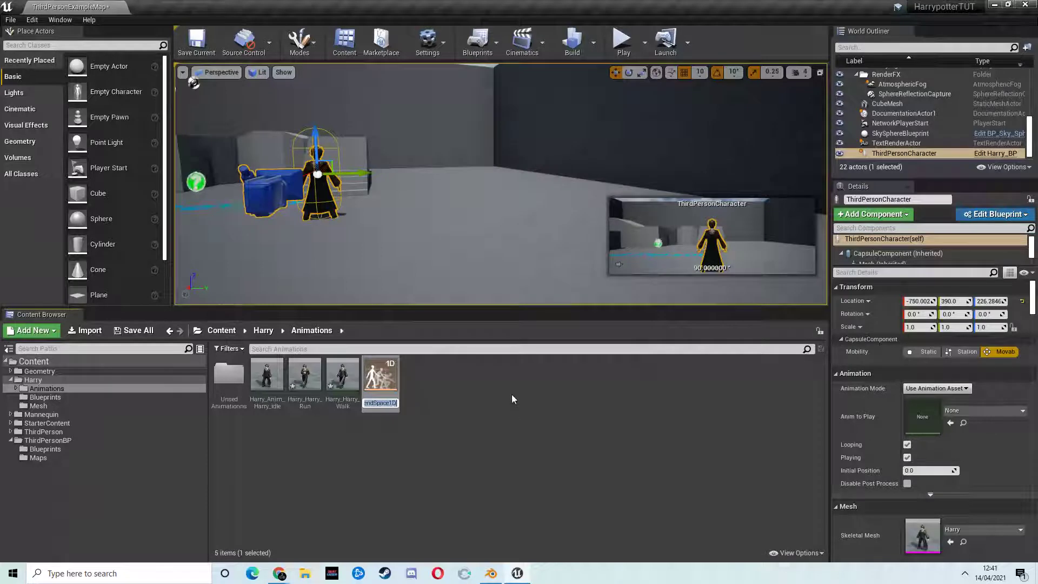
{"action": "type", "text": "harr"}
{"action": "key", "text": "BackSpace"}
{"action": "key", "text": "BackSpace"}
{"action": "key", "text": "BackSpace"}
{"action": "key", "text": "BackSpace"}
{"action": "type", "text": "Ha"}
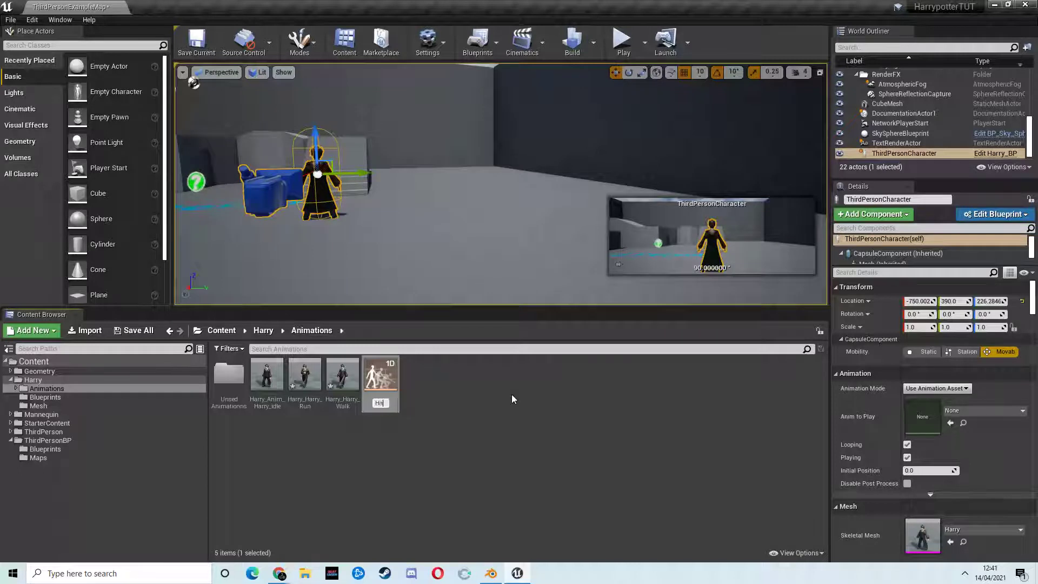
{"action": "type", "text": "rry_BS"}
{"action": "key", "text": "Return"}
Step: Open Harry_BS and set its horizontal axis to name Speed, maximum value 600, 6 grid divisions and interpolation time 0.2
{"action": "double_click", "coordinate": [305, 375]}
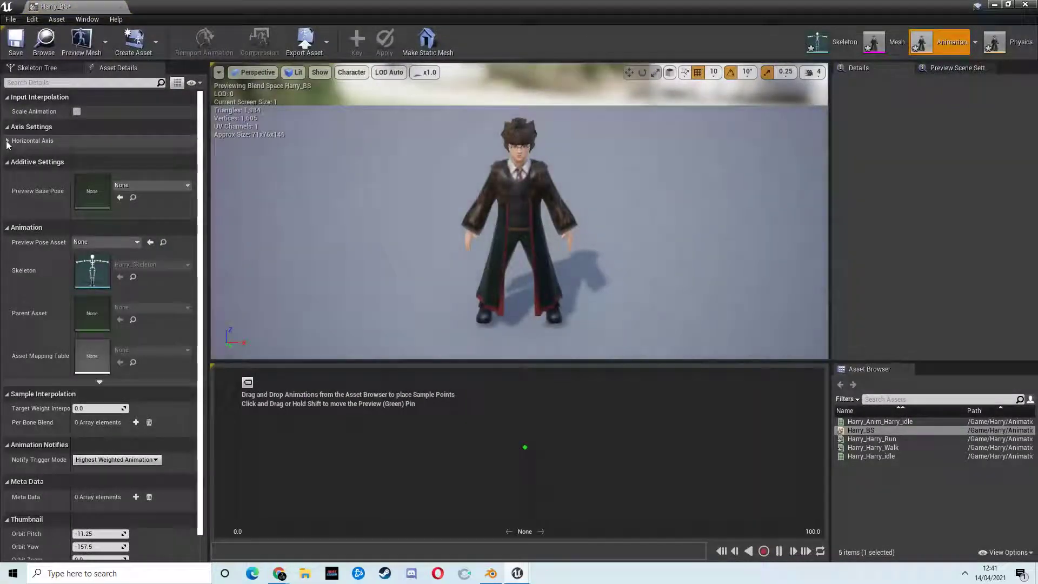
{"action": "left_click", "coordinate": [32, 141]}
{"action": "left_click", "coordinate": [98, 153]}
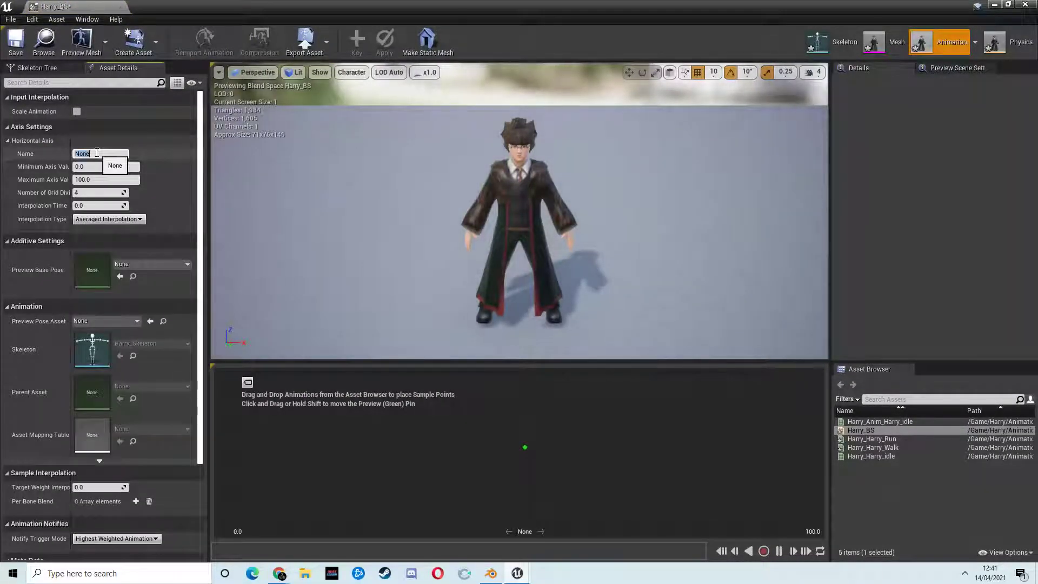
{"action": "type", "text": "Speed"}
{"action": "left_click", "coordinate": [96, 179]}
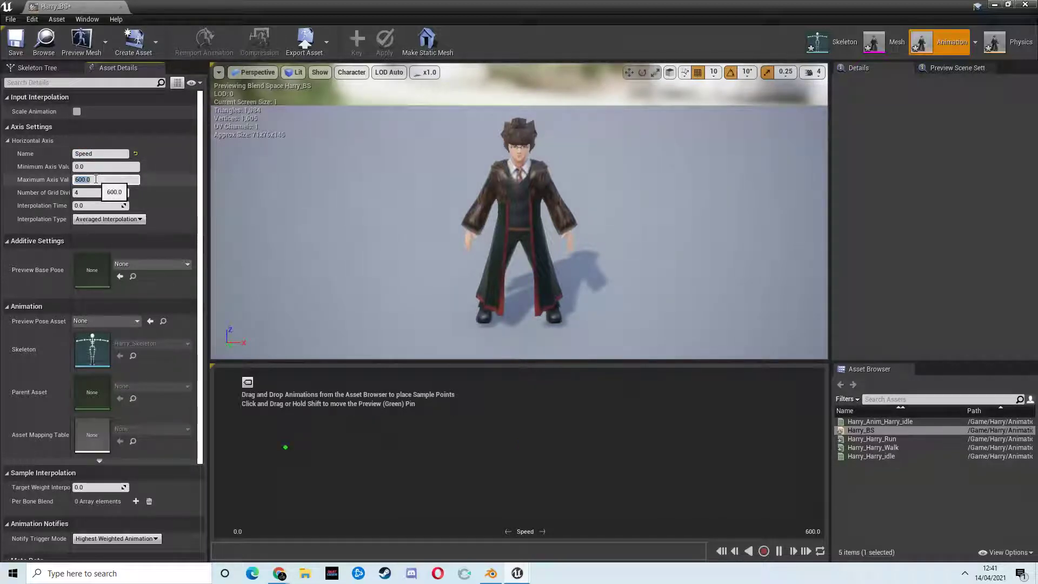
{"action": "left_click", "coordinate": [80, 192]}
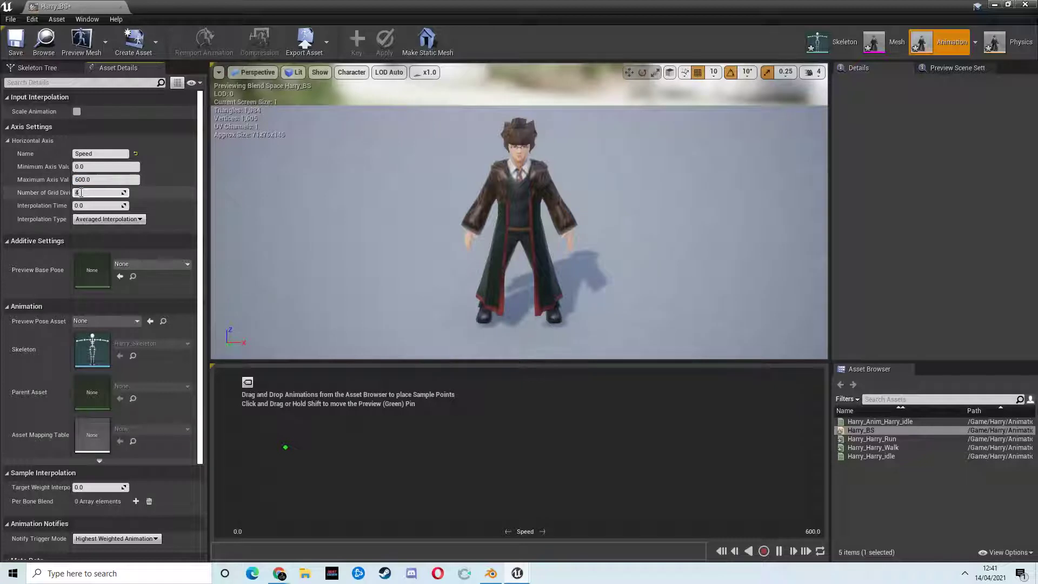
{"action": "type", "text": "6"}
{"action": "left_click", "coordinate": [86, 207]}
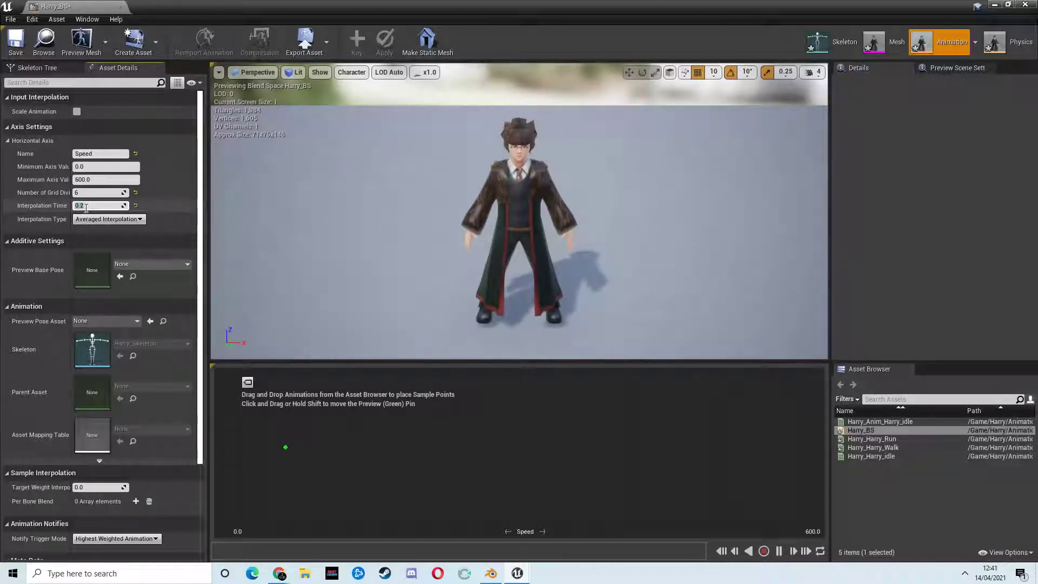
Step: Try out the preview pin, then place Harry_Harry_idle at speed 0 and add Harry_Harry_Run as another sample on the Speed axis
{"action": "left_click_drag", "start_coordinate": [286, 446], "coordinate": [534, 420]}
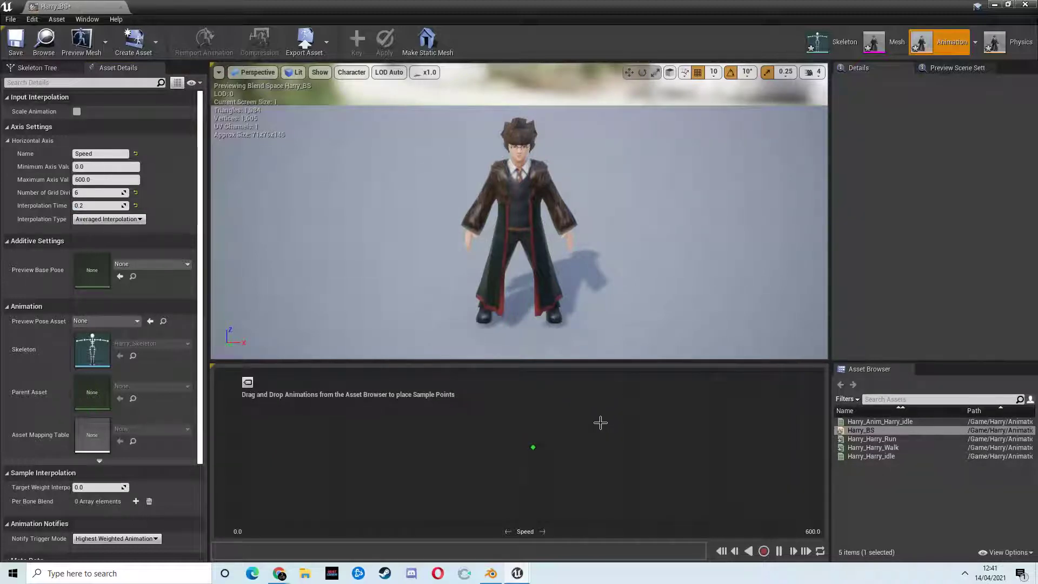
{"action": "left_click_drag", "start_coordinate": [534, 446], "coordinate": [511, 477]}
{"action": "left_click_drag", "start_coordinate": [503, 445], "coordinate": [335, 448]}
{"action": "left_click_drag", "start_coordinate": [871, 456], "coordinate": [262, 459]}
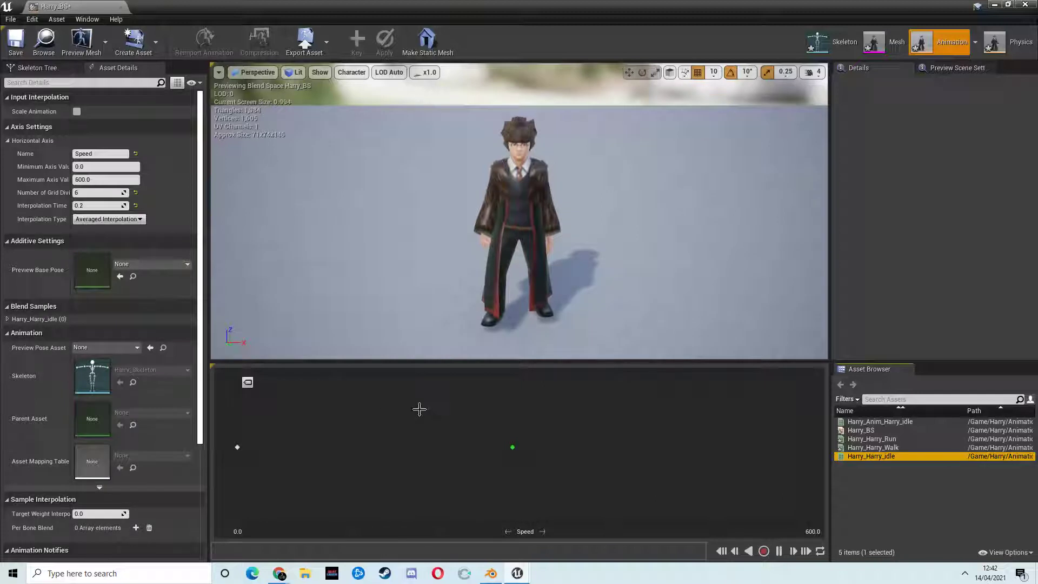
{"action": "left_click_drag", "start_coordinate": [871, 439], "coordinate": [523, 448]}
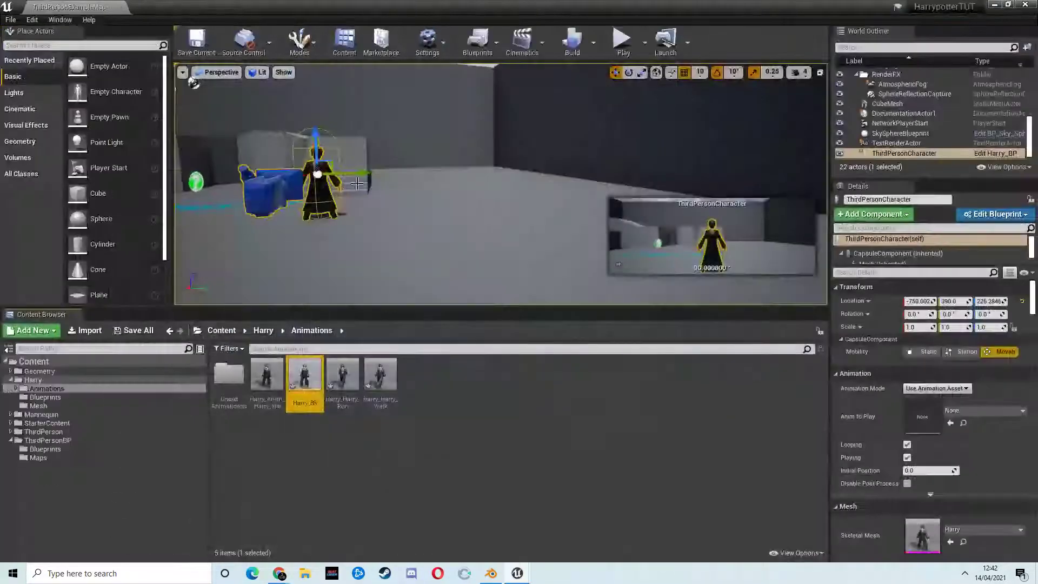
Step: Create an Animation Blueprint targeting Harry_Skeleton in the Animations folder and name it Harry_Anim_BP
{"action": "right_click", "coordinate": [422, 378]}
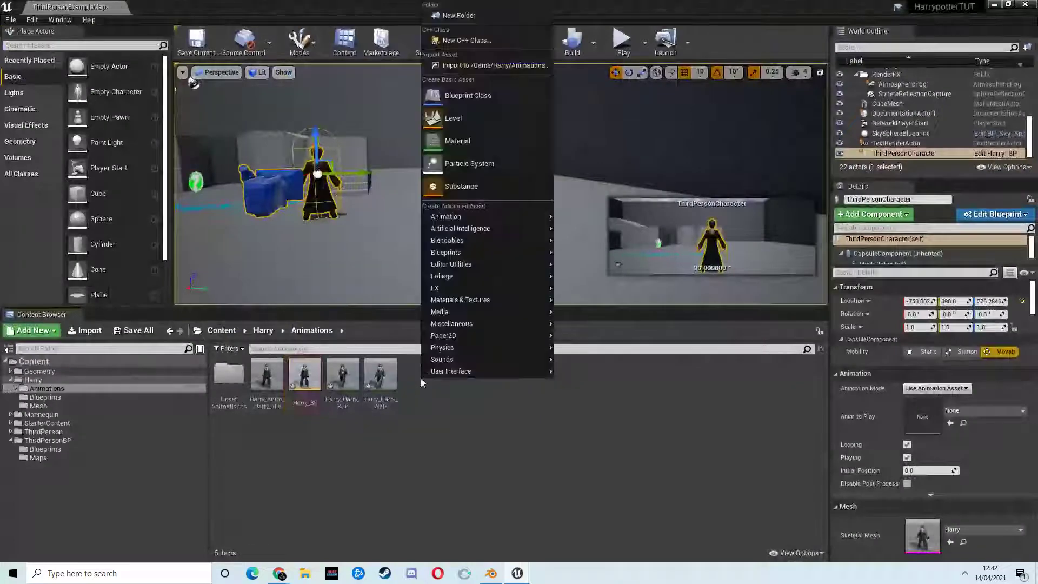
{"action": "mouse_move", "coordinate": [463, 215]}
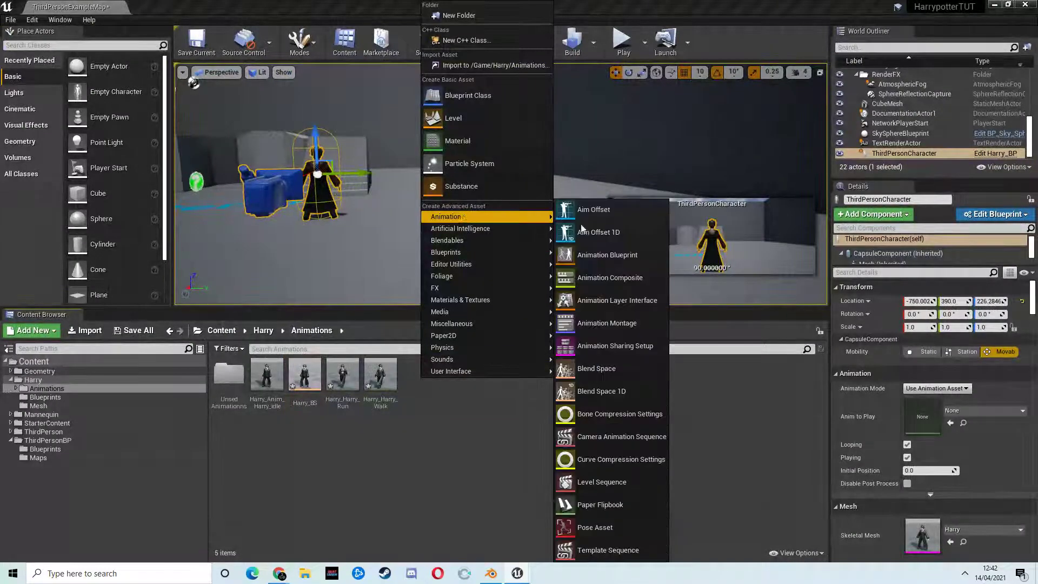
{"action": "left_click", "coordinate": [624, 256]}
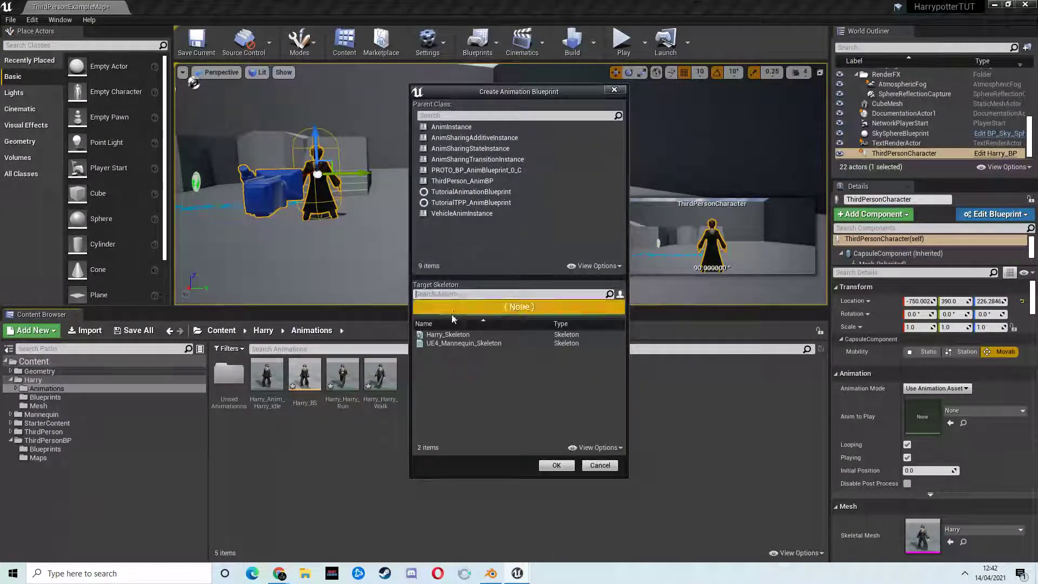
{"action": "left_click", "coordinate": [454, 334]}
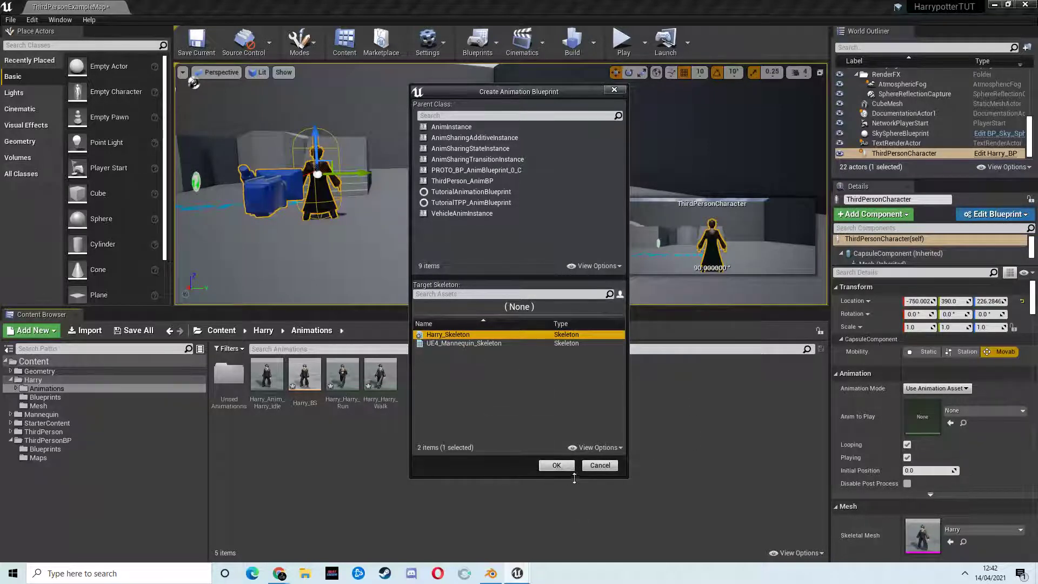
{"action": "left_click", "coordinate": [562, 467]}
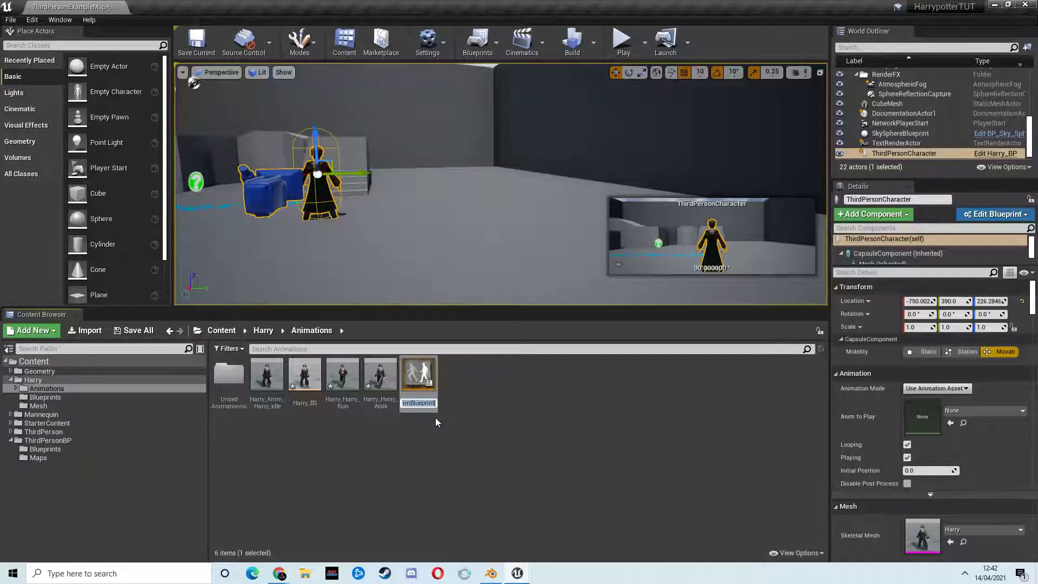
{"action": "type", "text": "Harry_Anim_"}
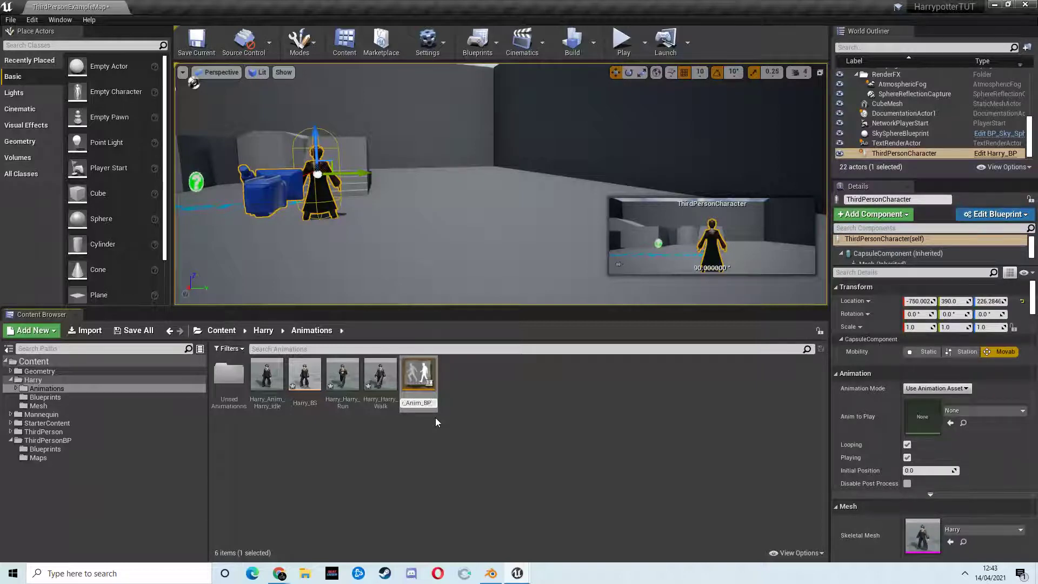
{"action": "type", "text": "BP"}
{"action": "key", "text": "Return"}
Step: Open Harry_Anim_BP and add a new state machine named locomotion to its AnimGraph
{"action": "double_click", "coordinate": [267, 373]}
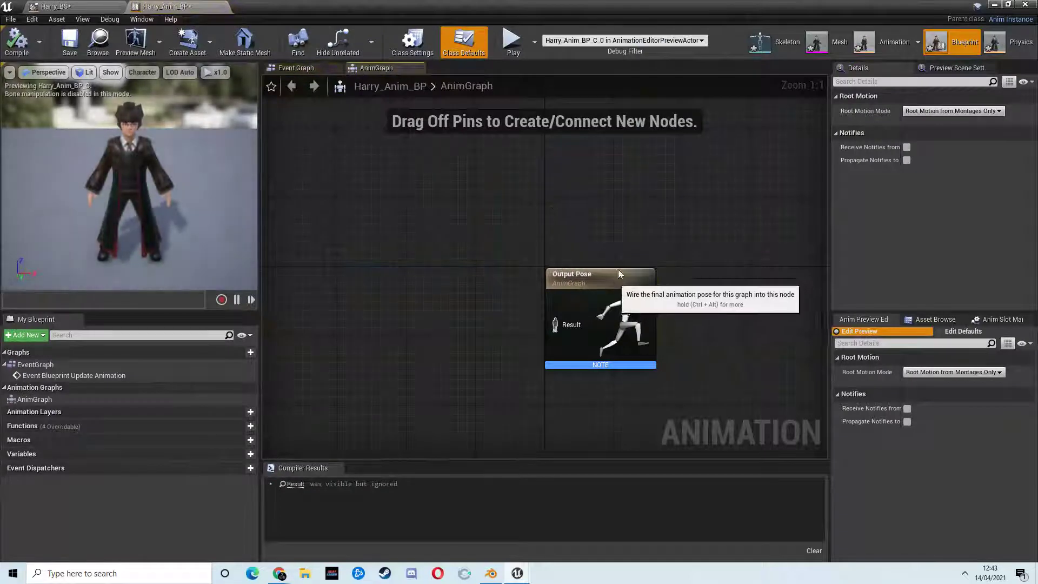
{"action": "right_click", "coordinate": [401, 297]}
{"action": "type", "text": "a"}
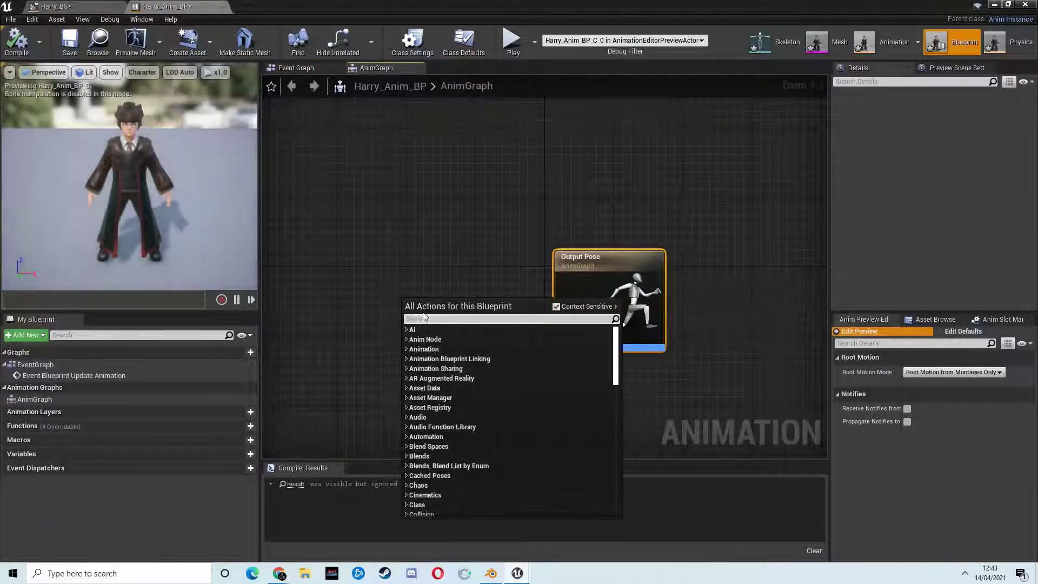
{"action": "type", "text": "dd new sta"}
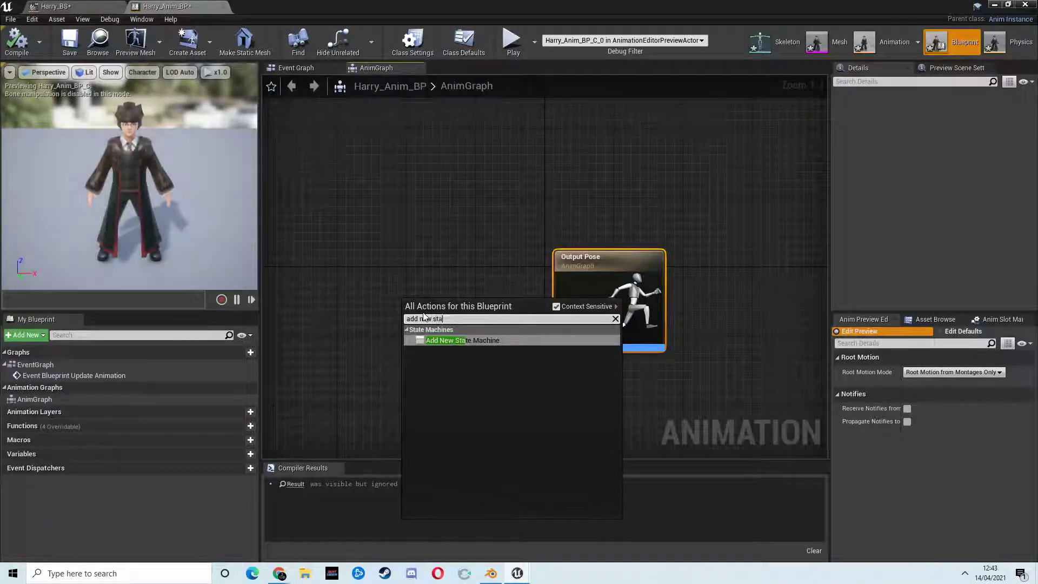
{"action": "left_click", "coordinate": [449, 343]}
{"action": "left_click", "coordinate": [444, 314]}
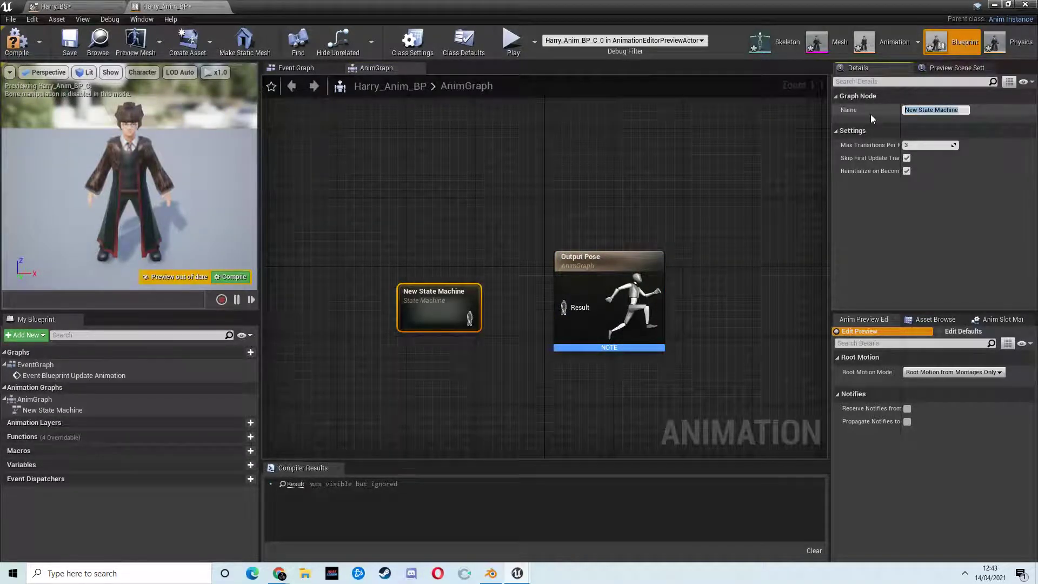
{"action": "type", "text": "locomotion"}
{"action": "key", "text": "Return"}
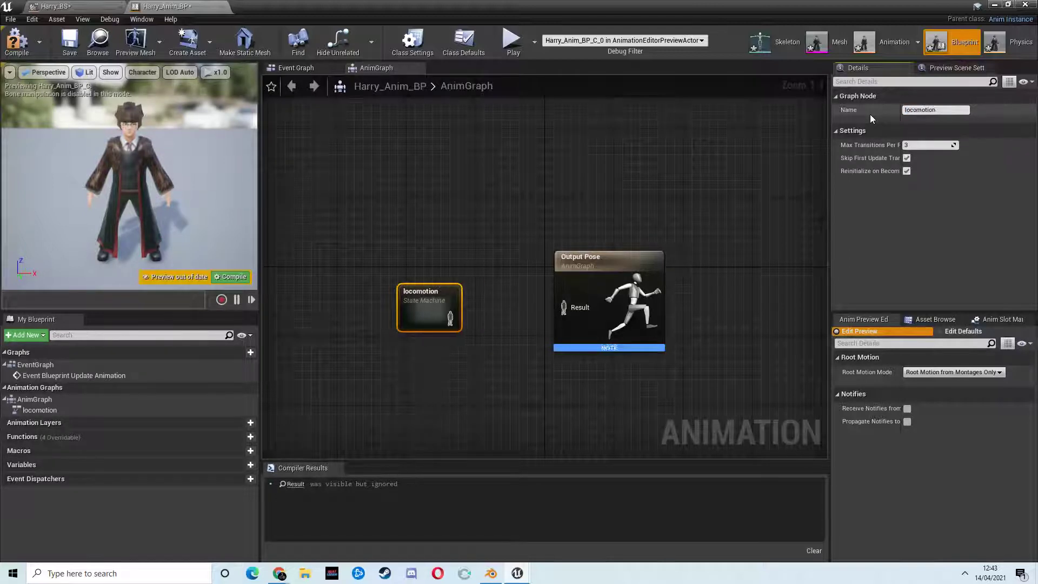
Step: Connect the locomotion state machine to the Output Pose result and arrange the two nodes side by side with space between them
{"action": "left_click_drag", "start_coordinate": [429, 317], "coordinate": [592, 257]}
{"action": "left_click_drag", "start_coordinate": [394, 285], "coordinate": [359, 285]}
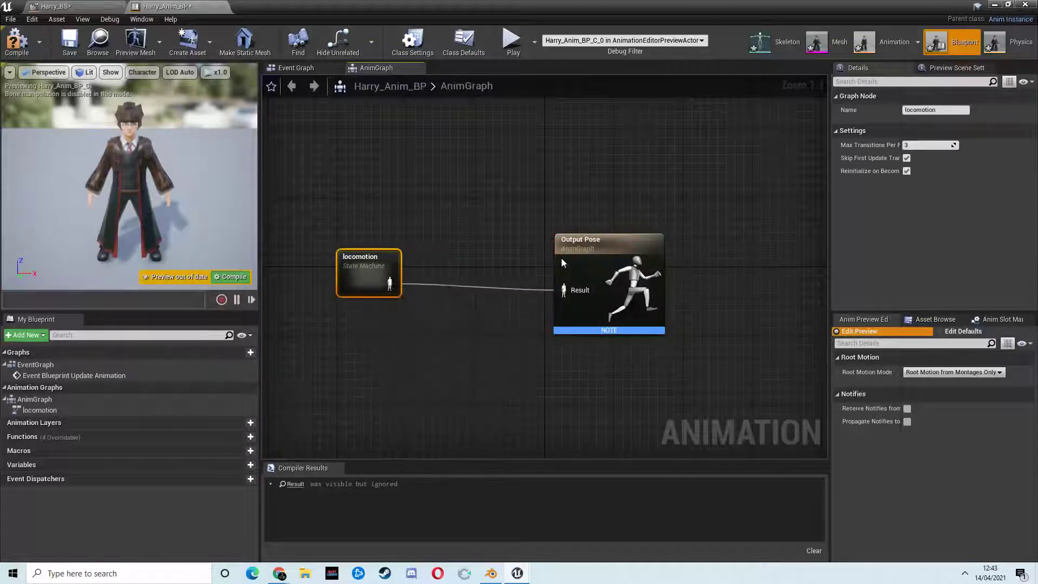
{"action": "left_click_drag", "start_coordinate": [638, 256], "coordinate": [629, 238]}
{"action": "left_click_drag", "start_coordinate": [352, 262], "coordinate": [352, 253]}
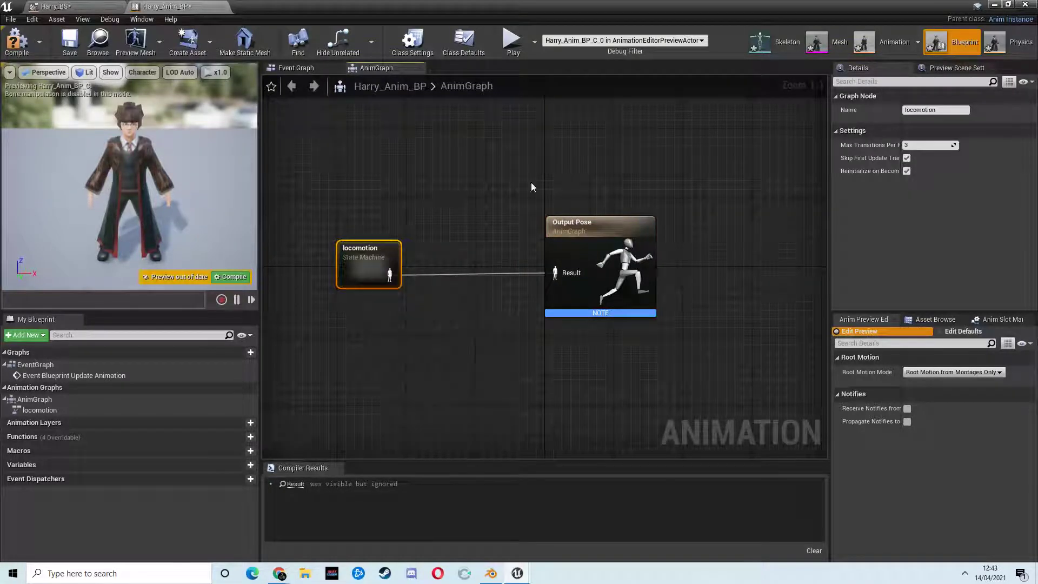
{"action": "left_click_drag", "start_coordinate": [584, 225], "coordinate": [593, 225]}
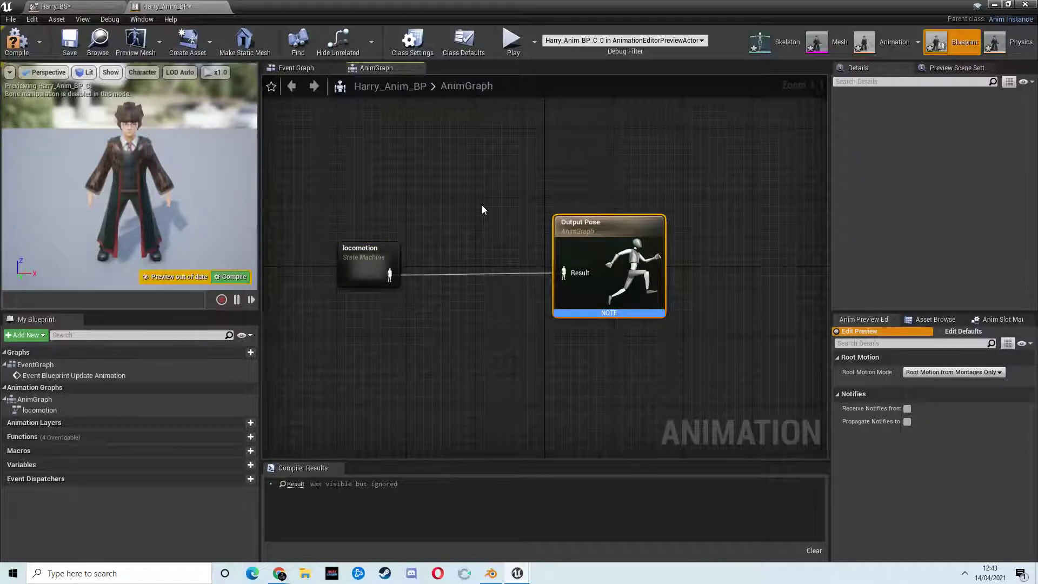
{"action": "left_click_drag", "start_coordinate": [571, 243], "coordinate": [596, 247]}
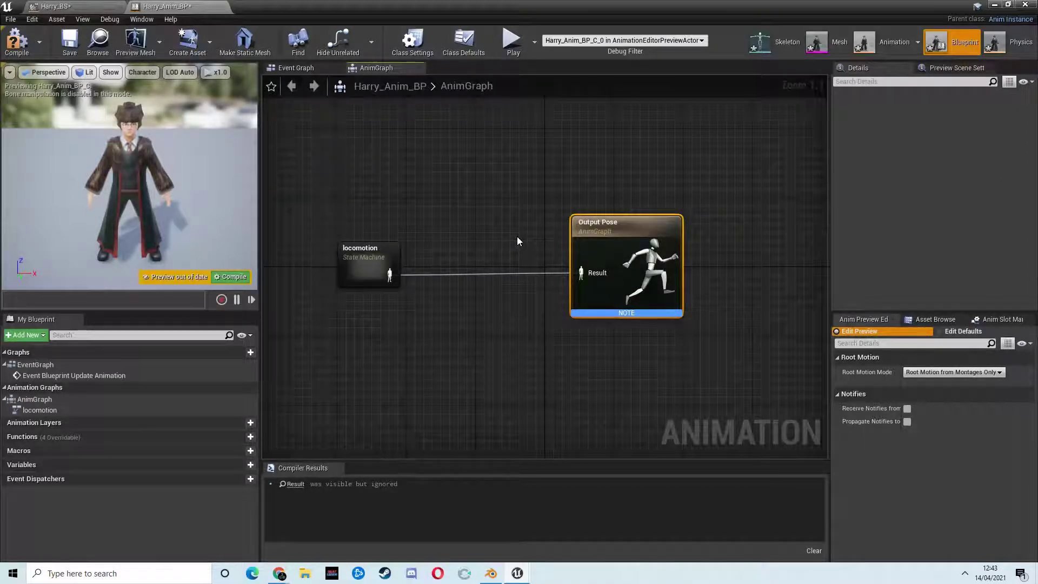
Step: Inside the locomotion state machine, add the Harry_BS blend space as a state and connect Entry to it
{"action": "double_click", "coordinate": [361, 268]}
{"action": "right_click_drag", "start_coordinate": [483, 243], "coordinate": [410, 256]}
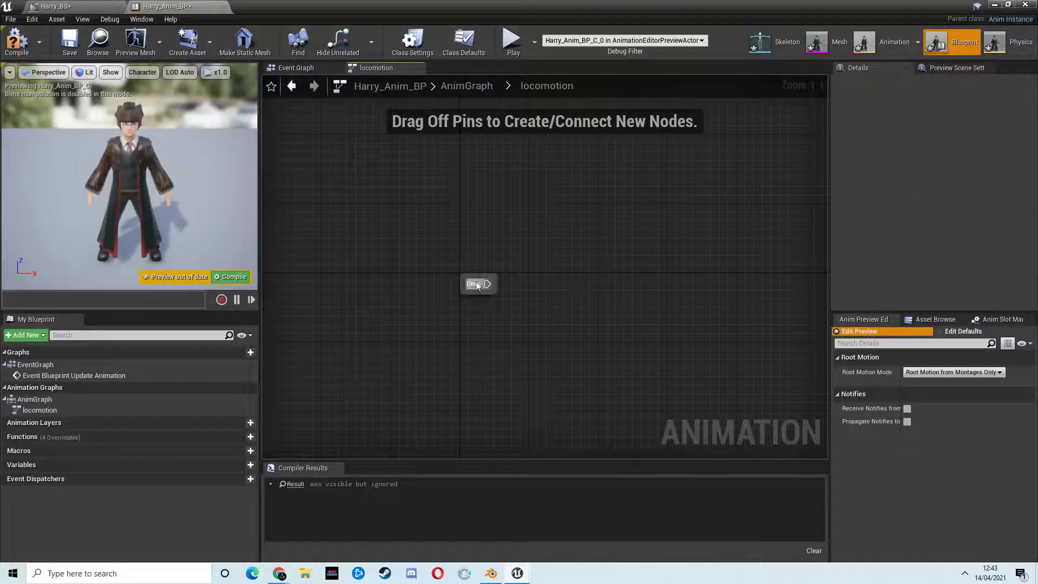
{"action": "left_click", "coordinate": [933, 319]}
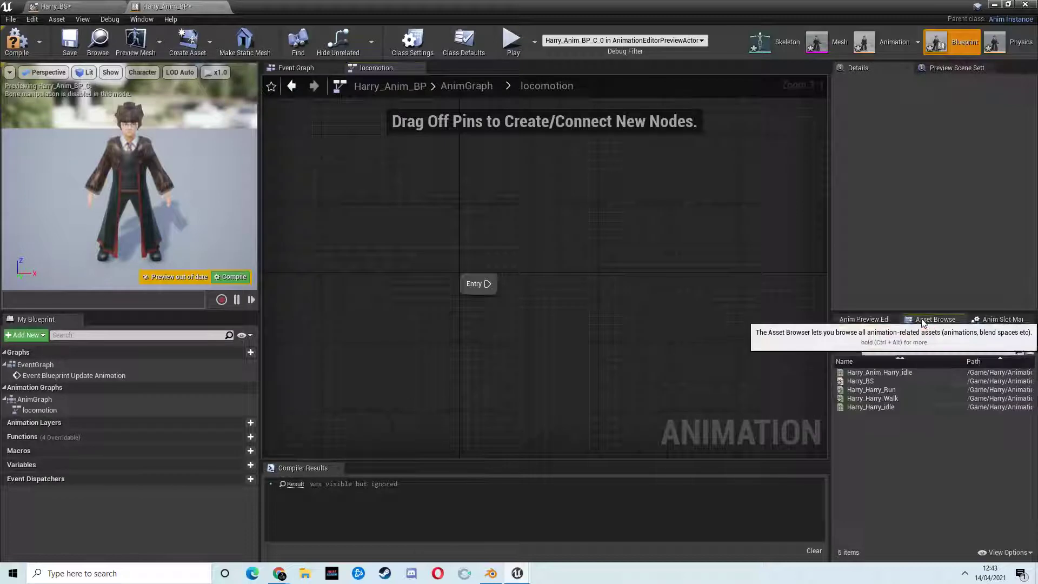
{"action": "left_click", "coordinate": [864, 319]}
{"action": "left_click_drag", "start_coordinate": [945, 319], "coordinate": [992, 322]}
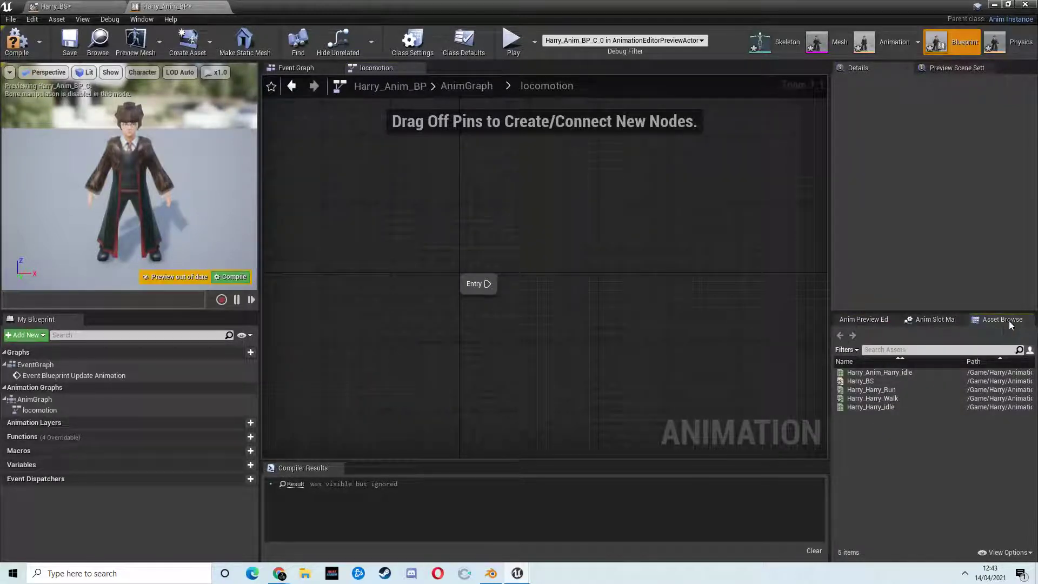
{"action": "left_click_drag", "start_coordinate": [860, 381], "coordinate": [675, 269]}
{"action": "left_click_drag", "start_coordinate": [491, 286], "coordinate": [692, 295]}
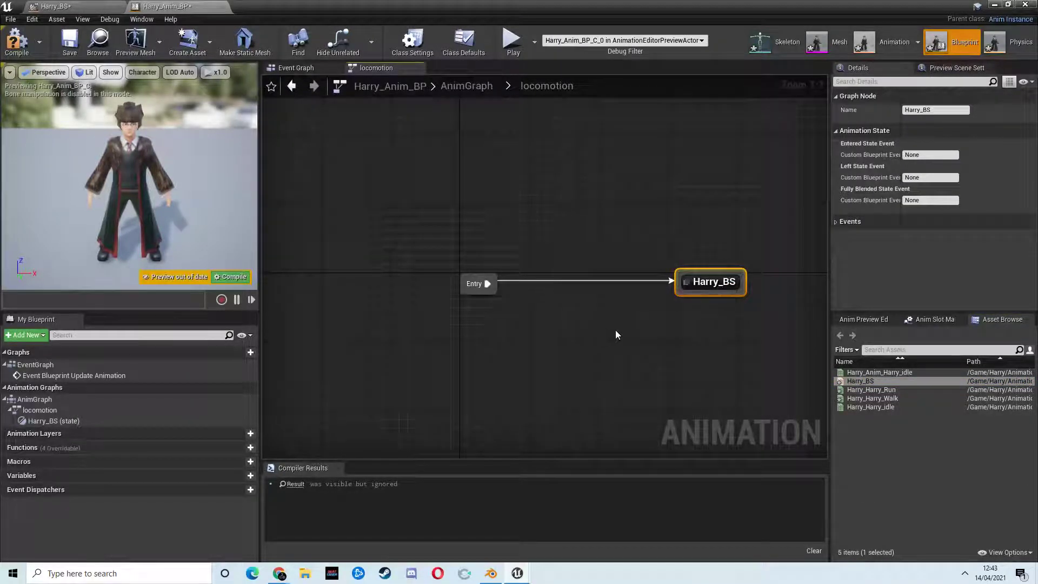
Step: Open the Harry_BS state and promote the blend space player's Speed input to a variable named Speed
{"action": "double_click", "coordinate": [703, 282]}
{"action": "left_click_drag", "start_coordinate": [493, 279], "coordinate": [368, 275]}
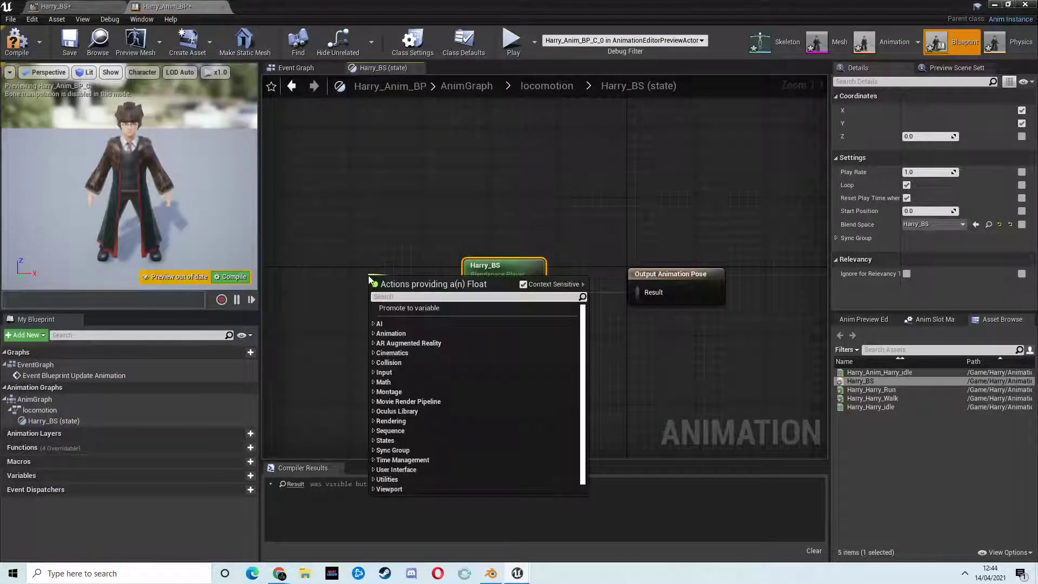
{"action": "left_click", "coordinate": [427, 307]}
{"action": "left_click", "coordinate": [940, 110]}
{"action": "type", "text": "Speed"}
{"action": "key", "text": "Return"}
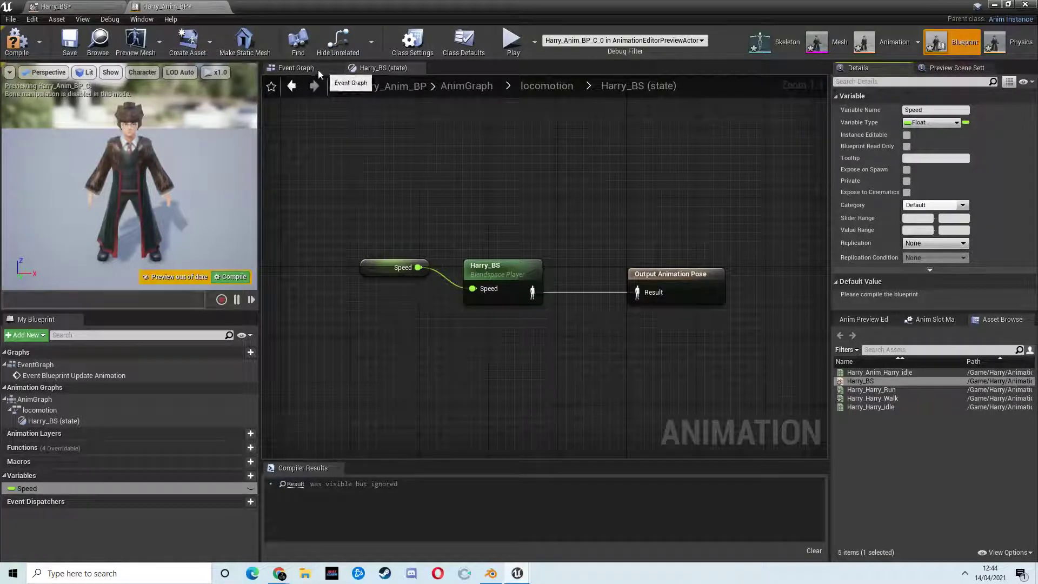
Step: Open the Event Graph of Harry_Anim_BP and space the Event Blueprint Update Animation and Try Get Pawn Owner nodes apart
{"action": "left_click", "coordinate": [47, 377]}
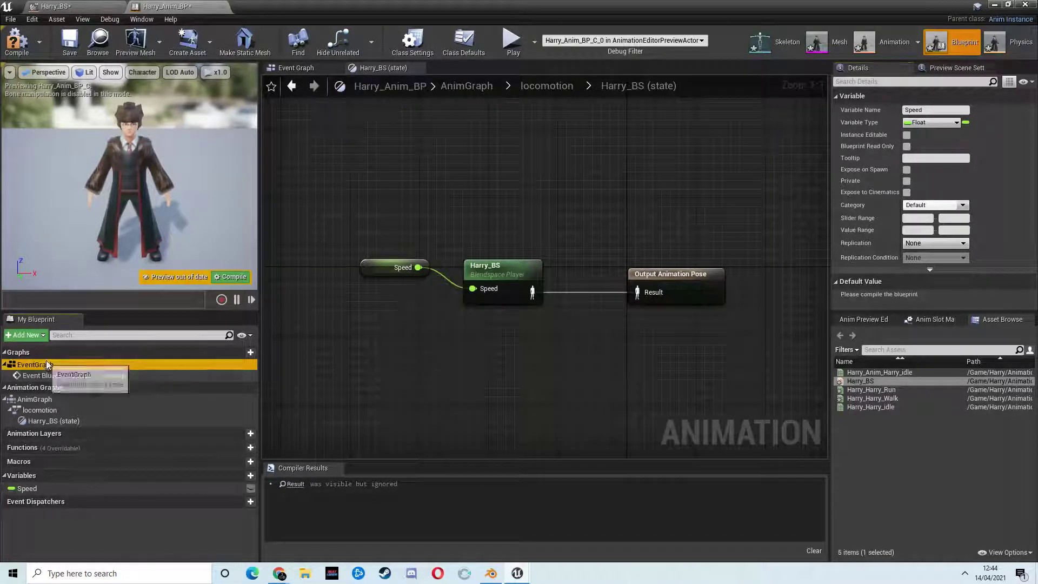
{"action": "double_click", "coordinate": [54, 377]}
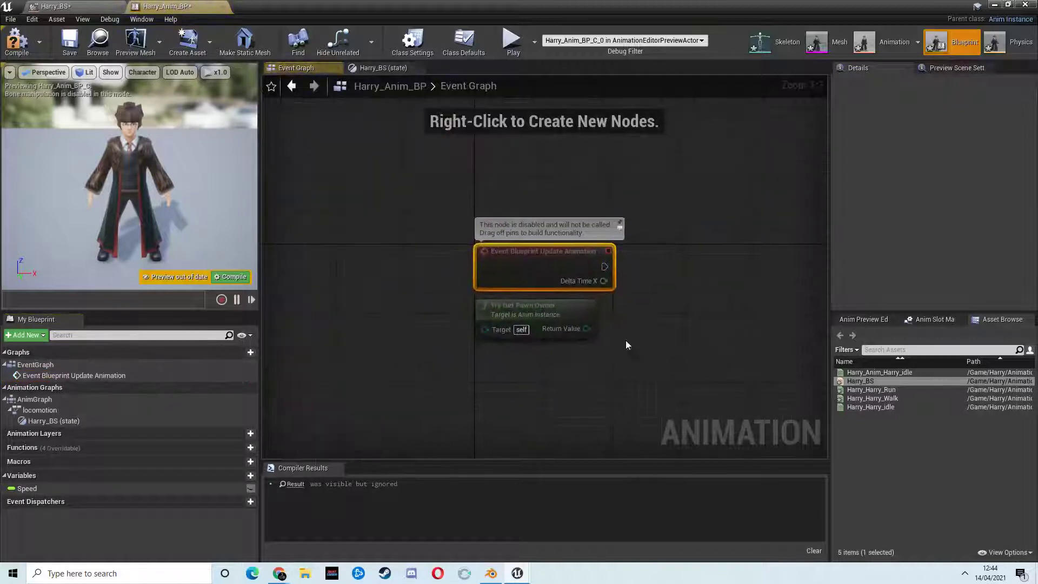
{"action": "left_click_drag", "start_coordinate": [520, 248], "coordinate": [528, 239]}
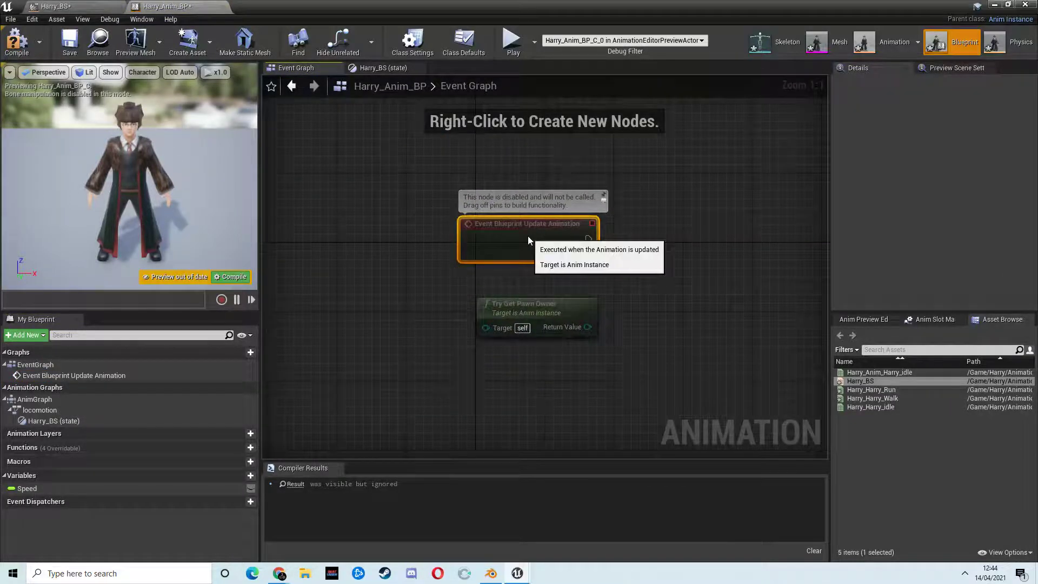
{"action": "left_click_drag", "start_coordinate": [550, 305], "coordinate": [544, 303]}
{"action": "right_click_drag", "start_coordinate": [551, 282], "coordinate": [426, 269]}
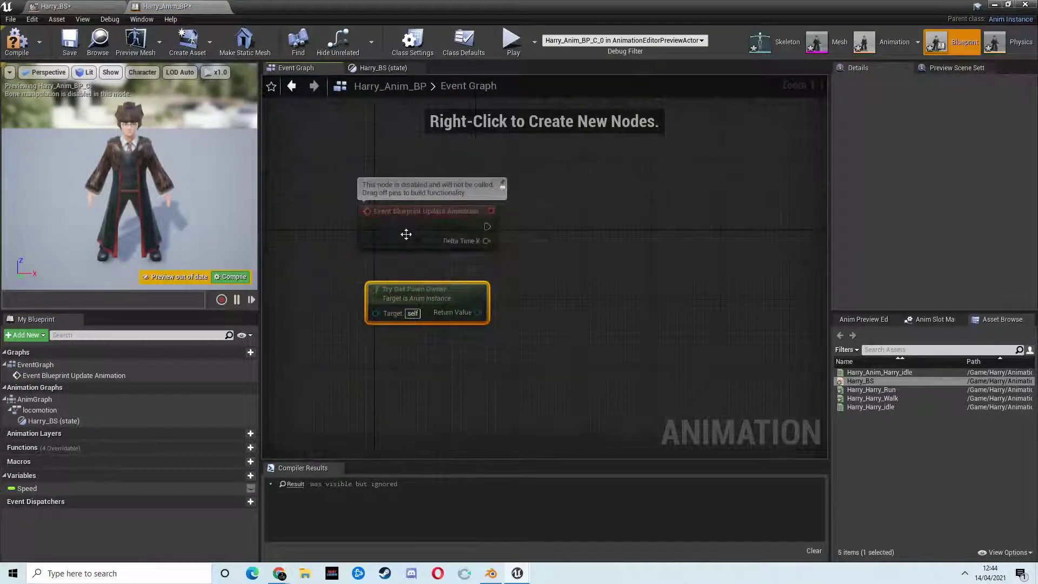
{"action": "left_click_drag", "start_coordinate": [406, 234], "coordinate": [409, 223]}
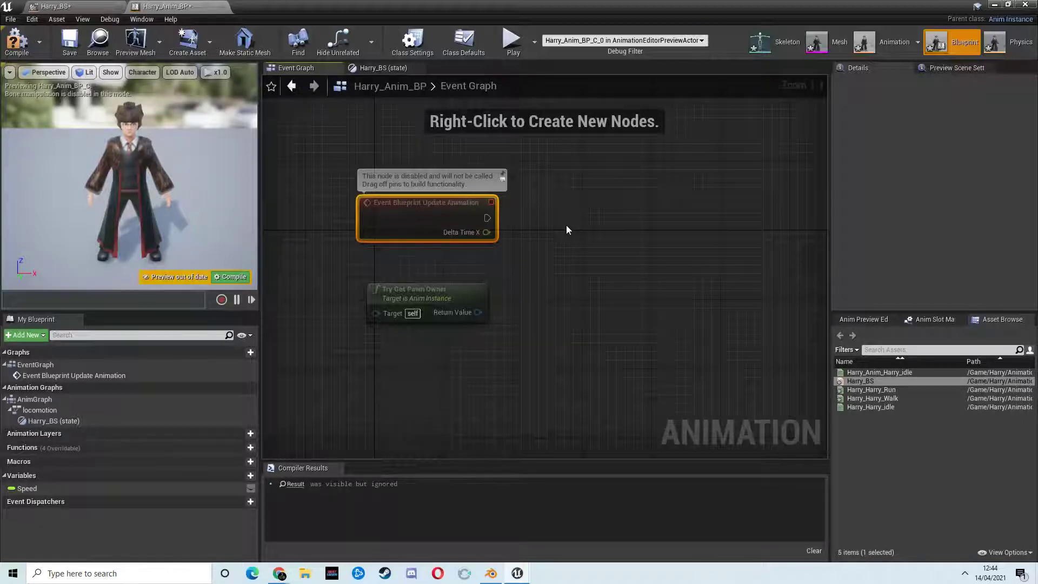
Step: Add a Cast To Harry_BP node driven by Event Blueprint Update Animation and feed its Object input from Try Get Pawn Owner
{"action": "left_click_drag", "start_coordinate": [487, 218], "coordinate": [565, 231]}
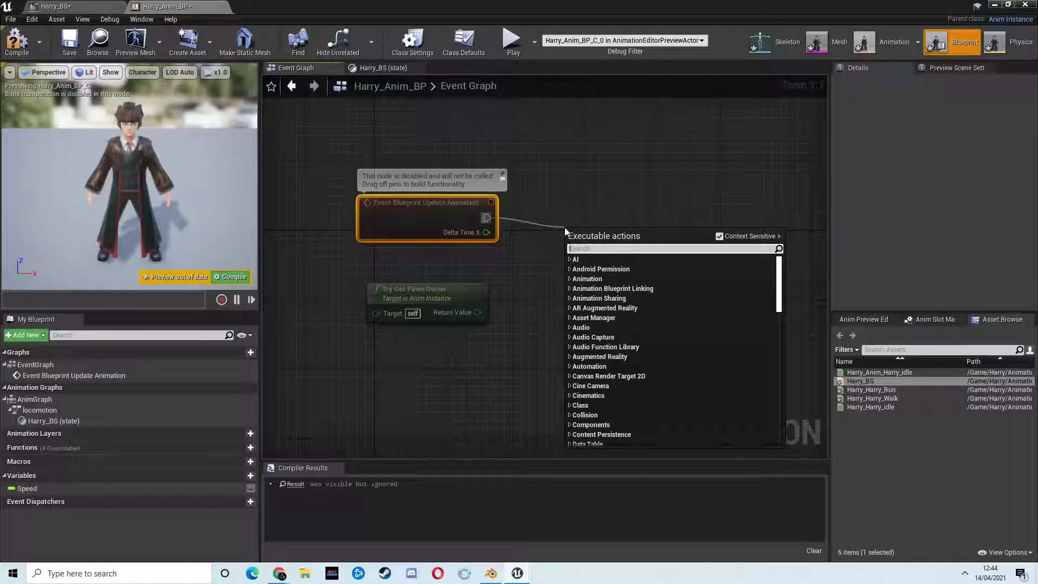
{"action": "type", "text": "cas to harry"}
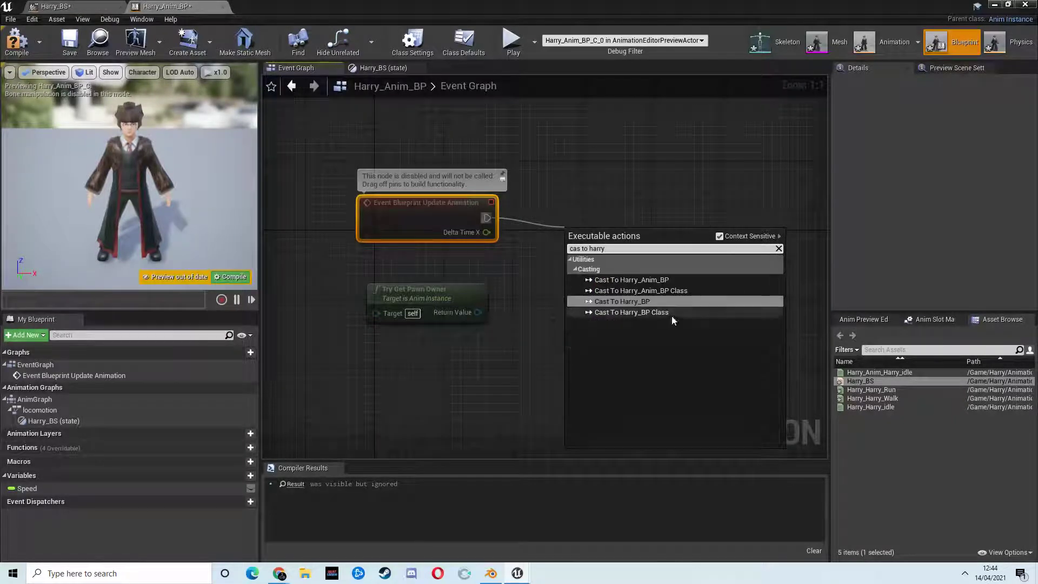
{"action": "left_click", "coordinate": [643, 302]}
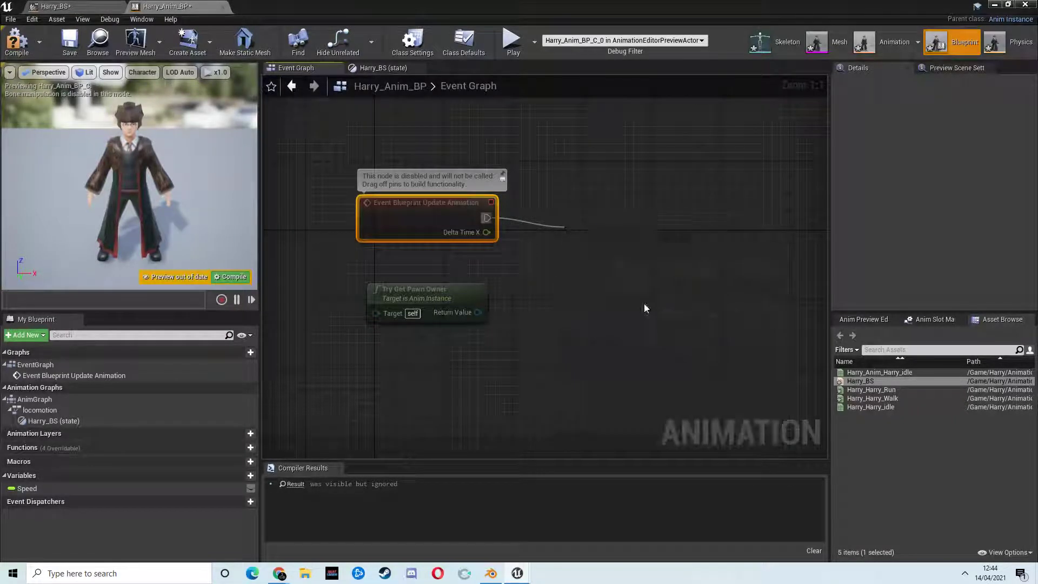
{"action": "left_click_drag", "start_coordinate": [575, 259], "coordinate": [477, 312]}
{"action": "left_click_drag", "start_coordinate": [468, 302], "coordinate": [475, 293]}
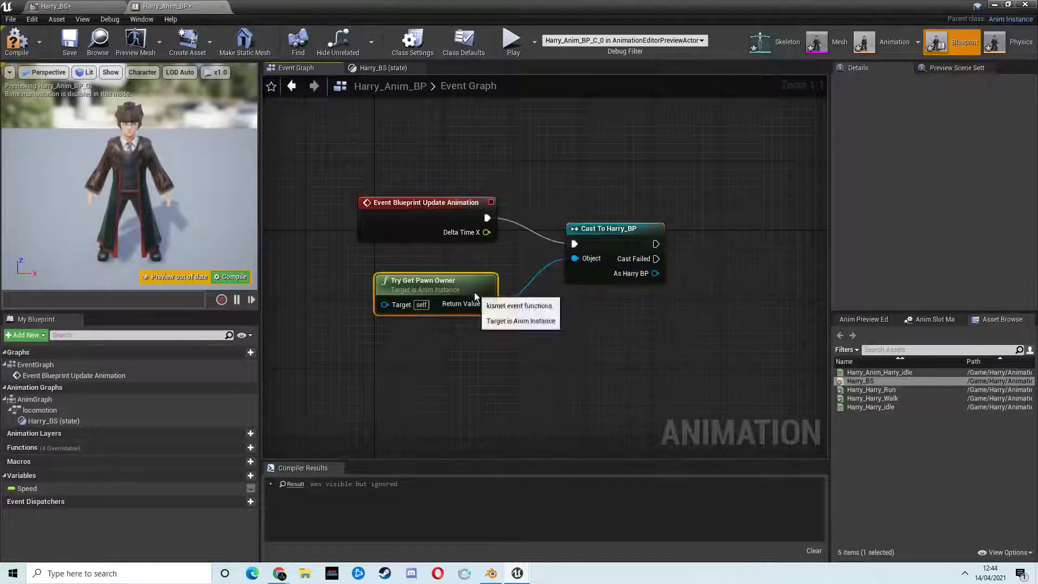
Step: Add a Get Velocity node that takes the cast's As Harry BP output as its target
{"action": "right_click_drag", "start_coordinate": [599, 314], "coordinate": [486, 307]}
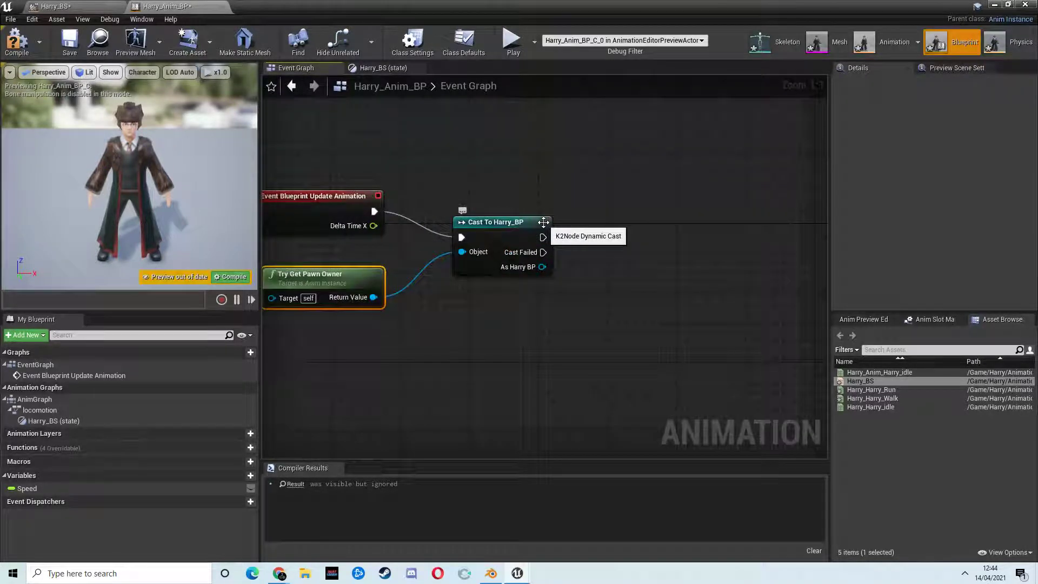
{"action": "left_click_drag", "start_coordinate": [543, 265], "coordinate": [603, 317]}
{"action": "type", "text": "get vel"}
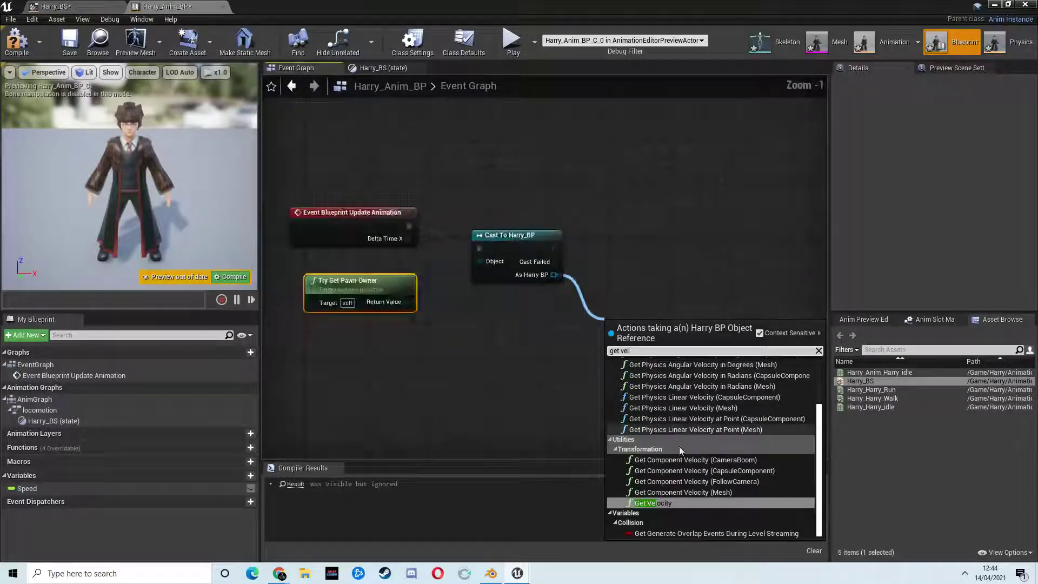
{"action": "left_click", "coordinate": [664, 503]}
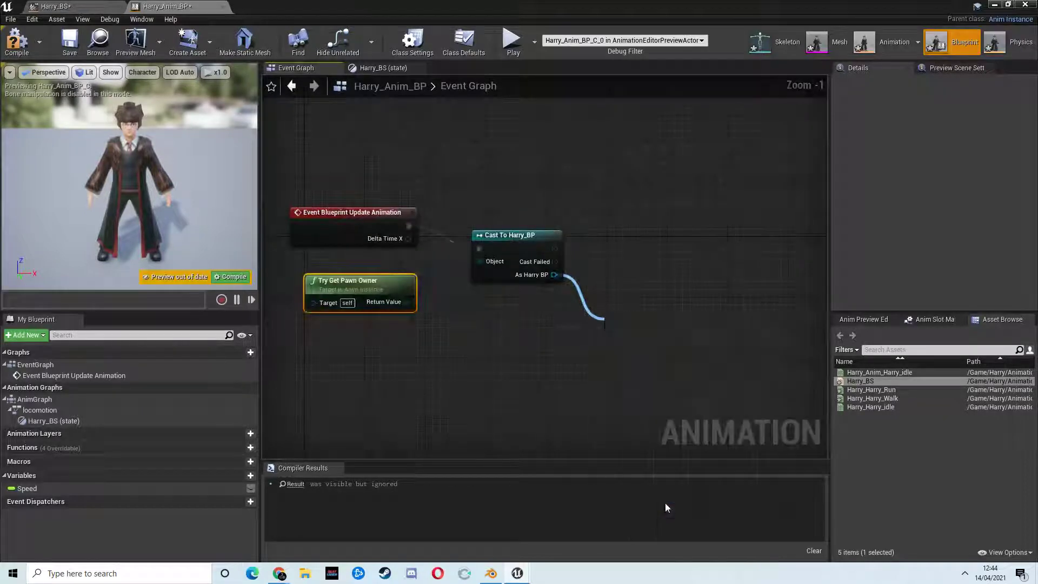
Step: Add a Get Actor Forward Vector node from As Harry BP and align it directly beneath Get Velocity
{"action": "left_click_drag", "start_coordinate": [554, 274], "coordinate": [640, 401]}
{"action": "type", "text": "get actor for"}
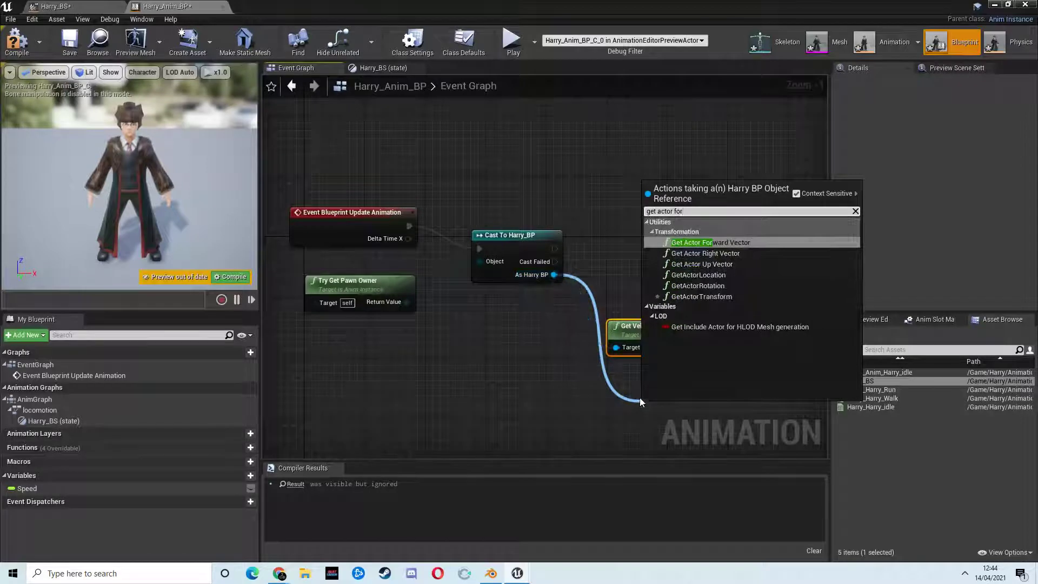
{"action": "left_click", "coordinate": [719, 263]}
{"action": "right_click_drag", "start_coordinate": [718, 417], "coordinate": [678, 376]}
{"action": "left_click_drag", "start_coordinate": [678, 376], "coordinate": [647, 345]}
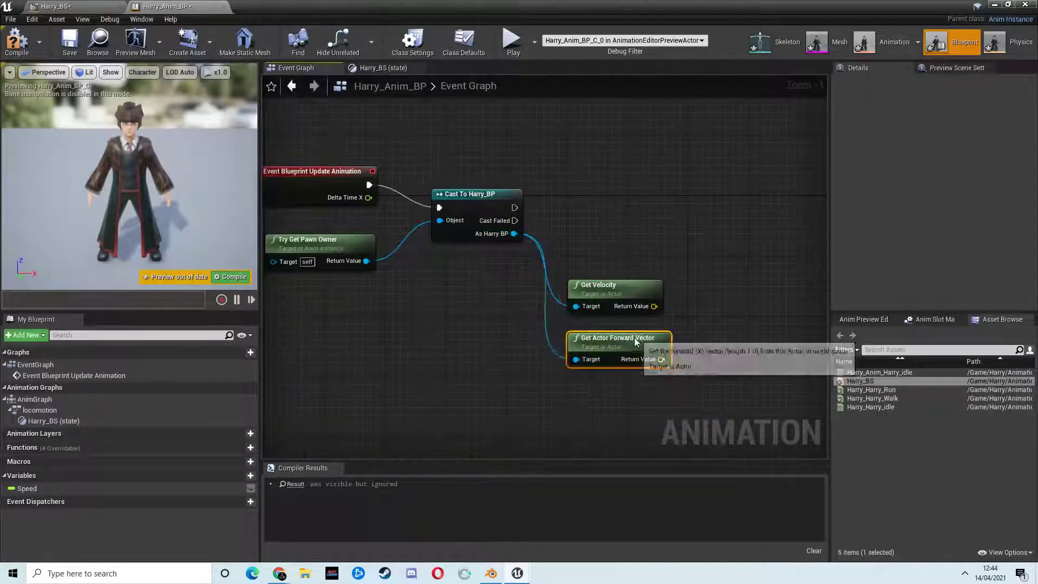
{"action": "right_click_drag", "start_coordinate": [657, 255], "coordinate": [621, 229]}
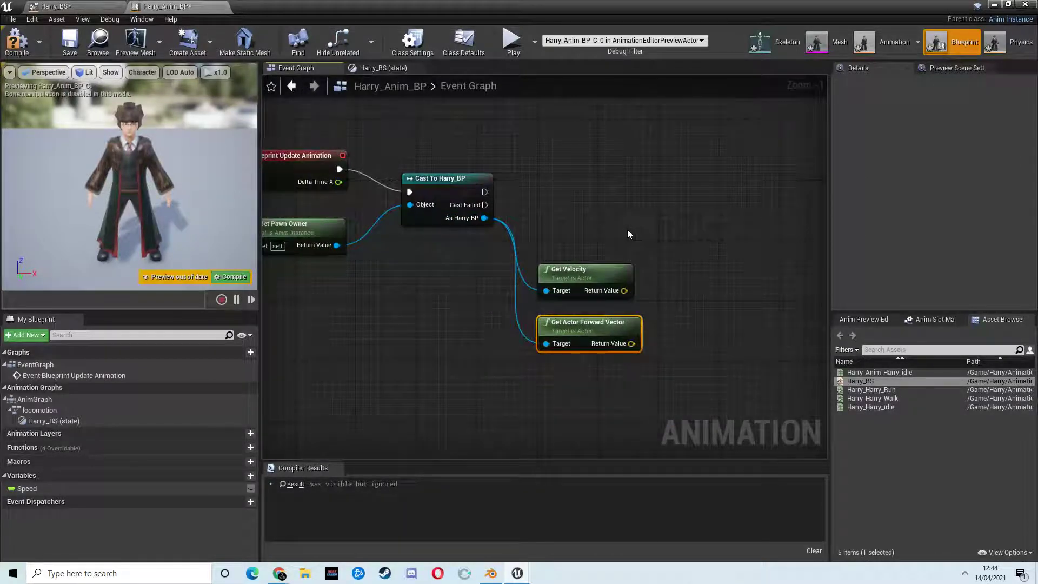
Step: Add a Dot Product node that combines the Get Velocity and Get Actor Forward Vector return values
{"action": "left_click_drag", "start_coordinate": [624, 290], "coordinate": [711, 313]}
{"action": "type", "text": "dot"}
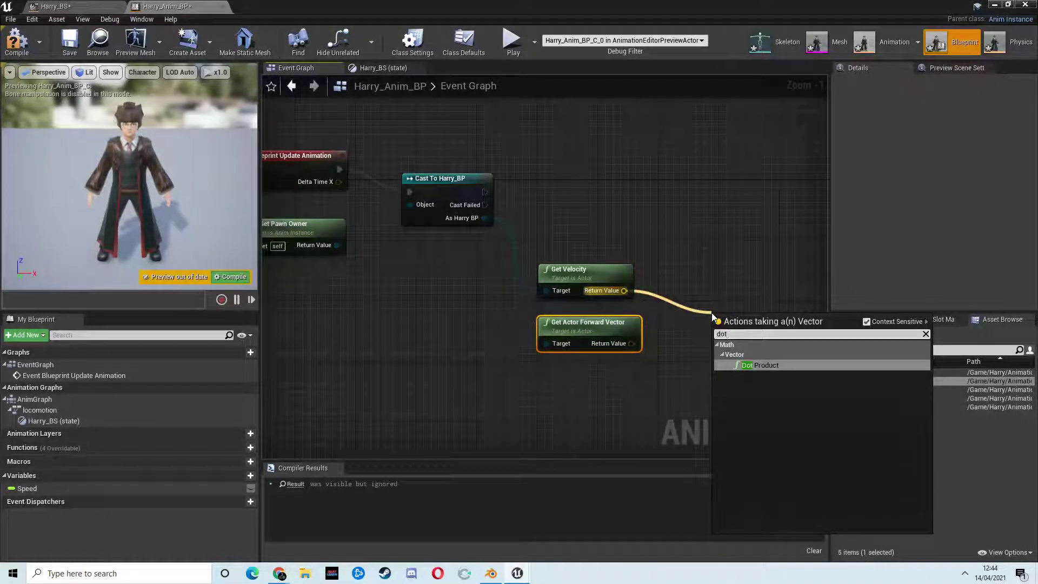
{"action": "key", "text": "Return"}
{"action": "left_click_drag", "start_coordinate": [632, 343], "coordinate": [721, 337]}
Step: Add a Set Speed node executed by the cast, feed it the dot product result and compile the blueprint
{"action": "left_click_drag", "start_coordinate": [27, 488], "coordinate": [674, 190]}
{"action": "left_click", "coordinate": [691, 208]}
{"action": "left_click_drag", "start_coordinate": [736, 313], "coordinate": [686, 211]}
{"action": "left_click_drag", "start_coordinate": [484, 193], "coordinate": [703, 192]}
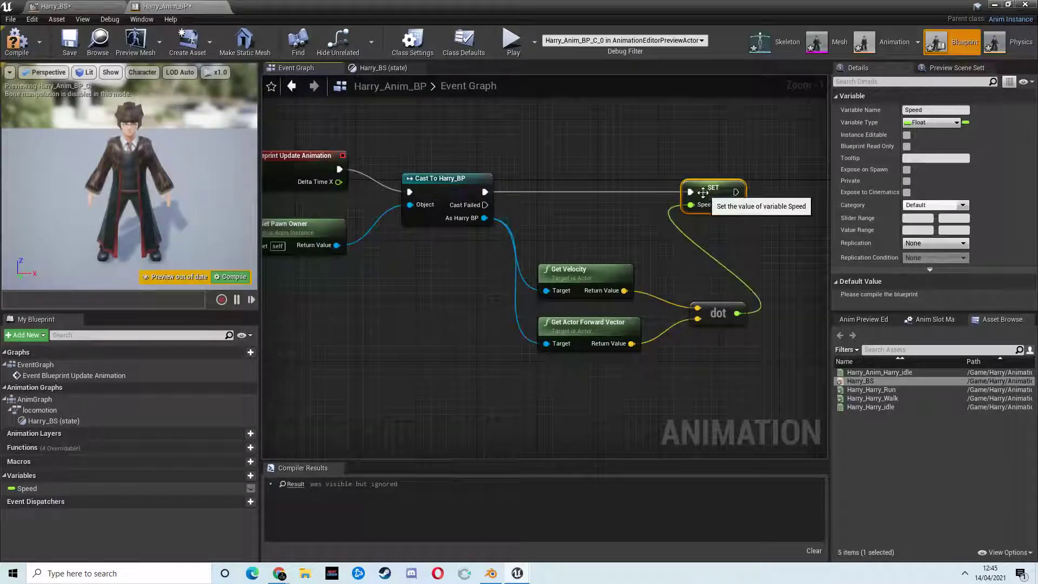
{"action": "left_click", "coordinate": [17, 40]}
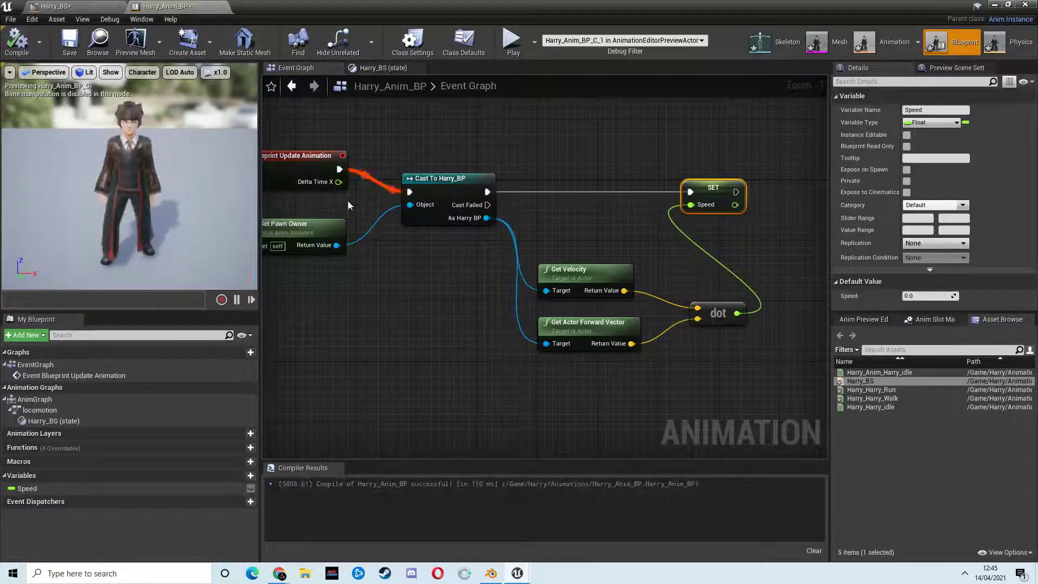
Step: Return to the level editor and open the Harry Blueprints content folder
{"action": "left_click", "coordinate": [1025, 5]}
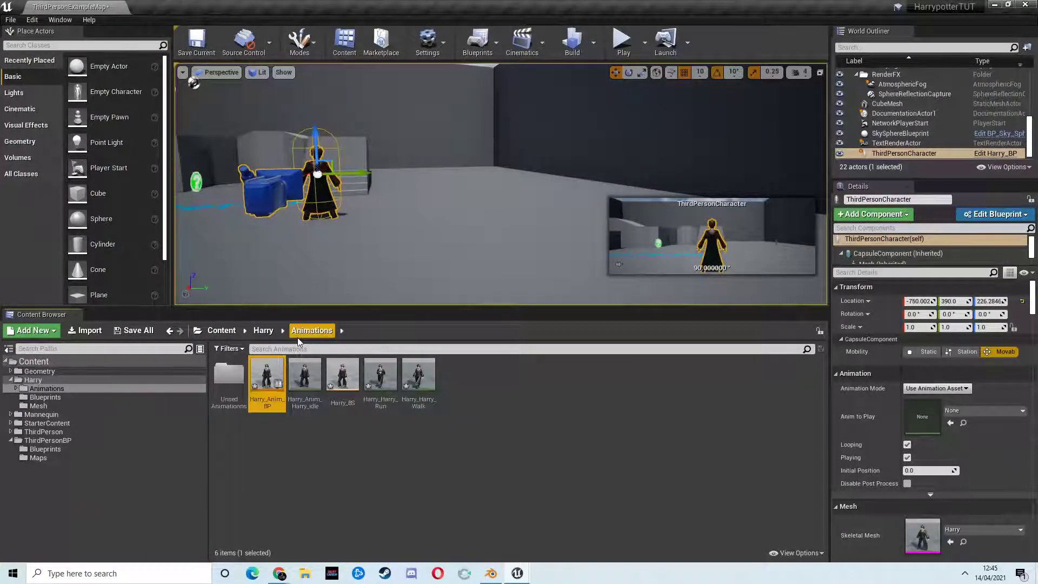
{"action": "left_click", "coordinate": [264, 331]}
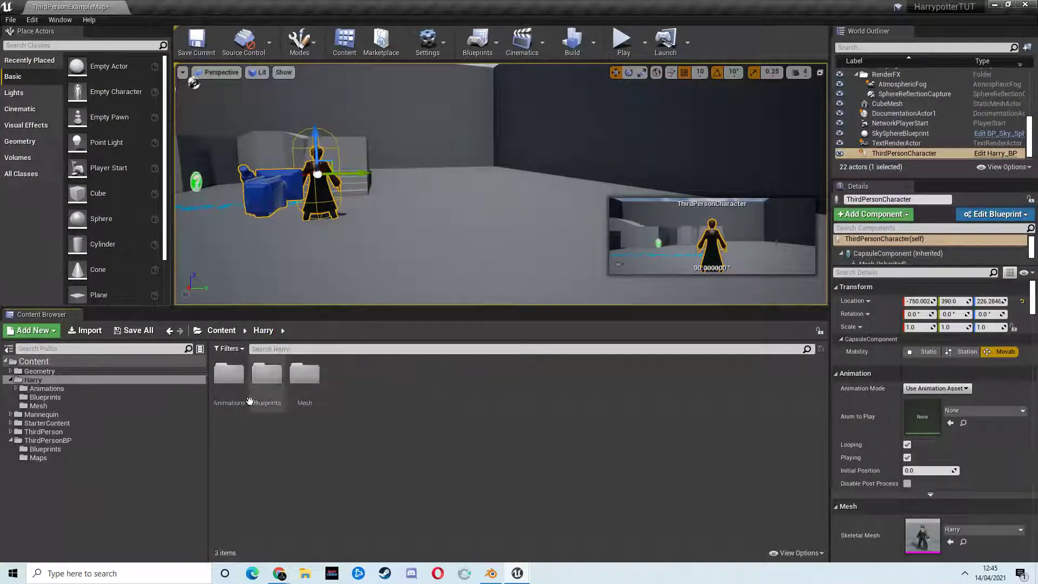
{"action": "double_click", "coordinate": [250, 401]}
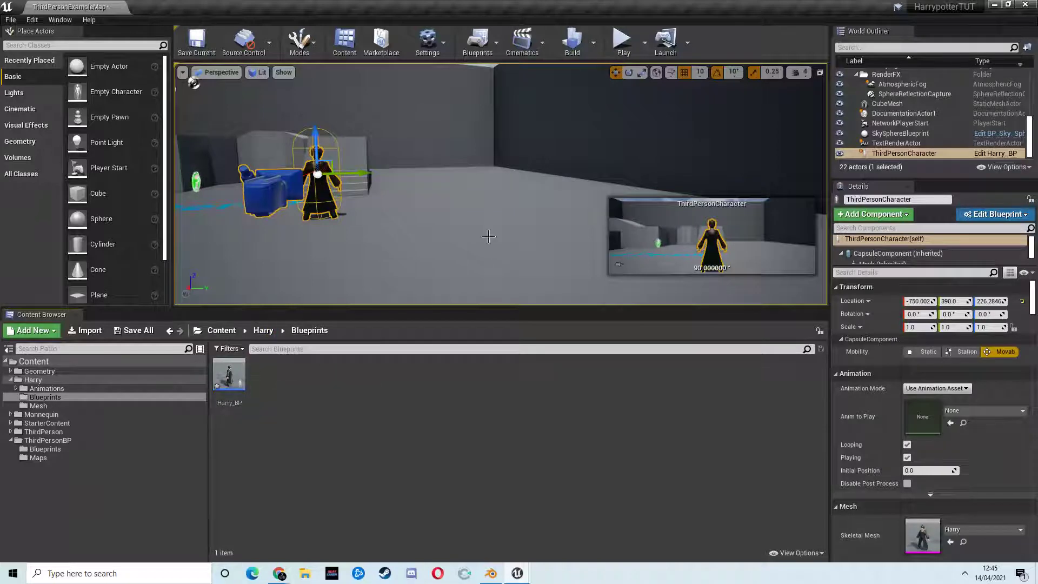
{"action": "left_click", "coordinate": [523, 575]}
{"action": "left_click", "coordinate": [456, 524]}
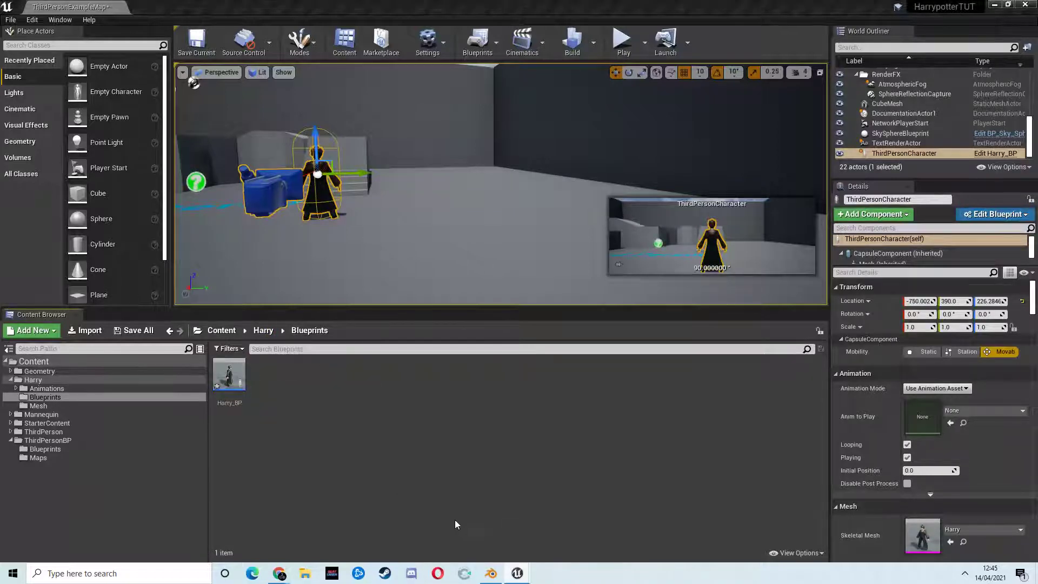
{"action": "left_click", "coordinate": [523, 572]}
{"action": "left_click", "coordinate": [551, 530]}
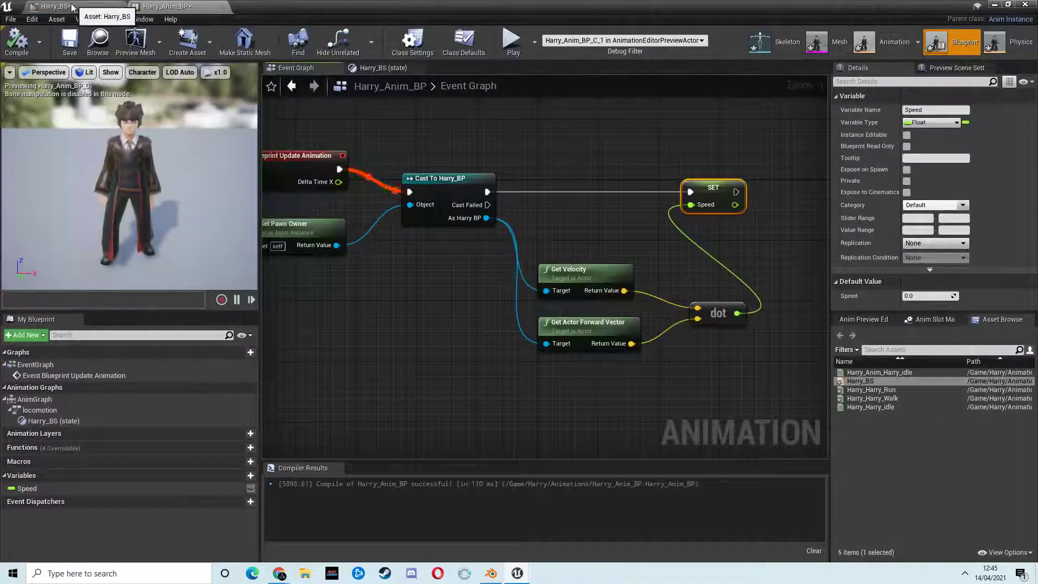
{"action": "left_click", "coordinate": [71, 6]}
{"action": "left_click", "coordinate": [168, 6]}
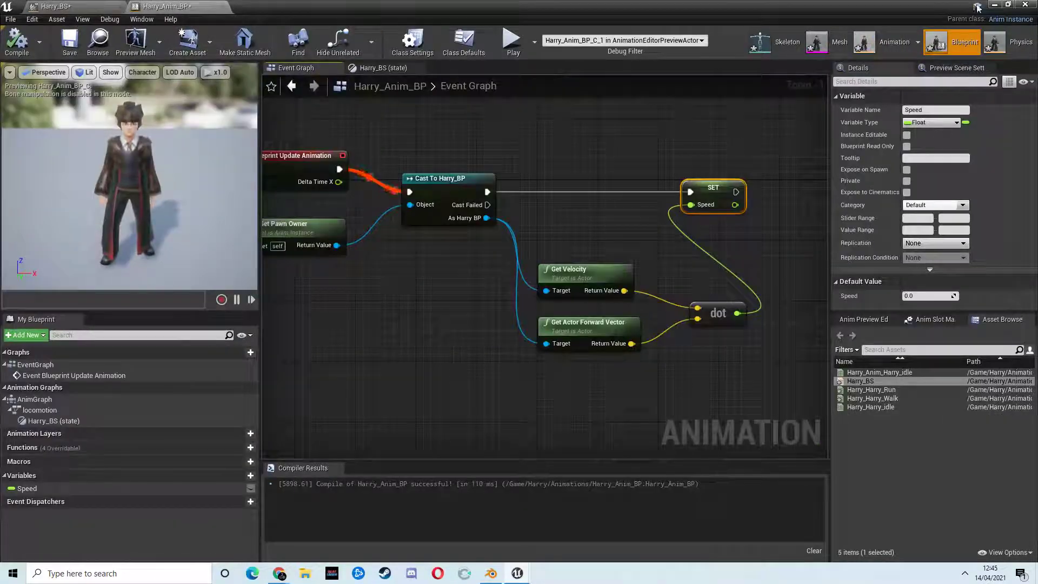
{"action": "left_click", "coordinate": [994, 4]}
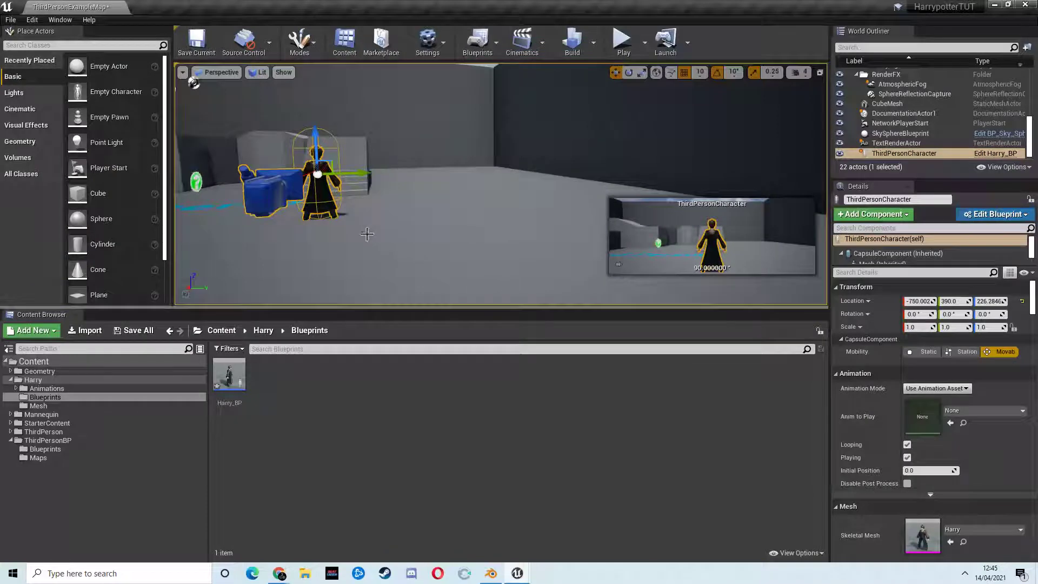
Step: Open Harry_BP from the ThirdPersonCharacter actor in the level and select the character mesh in its Viewport
{"action": "left_click", "coordinate": [995, 154]}
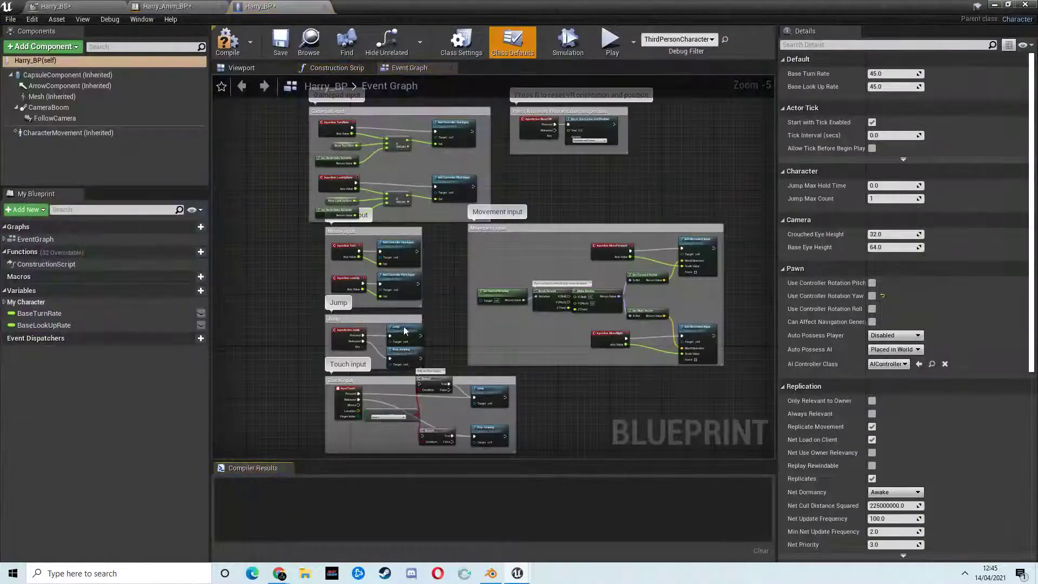
{"action": "right_click_drag", "start_coordinate": [447, 343], "coordinate": [440, 253]}
{"action": "scroll", "coordinate": [482, 295], "scroll_direction": "down", "scroll_amount": 2}
{"action": "right_click_drag", "start_coordinate": [482, 294], "coordinate": [459, 318]}
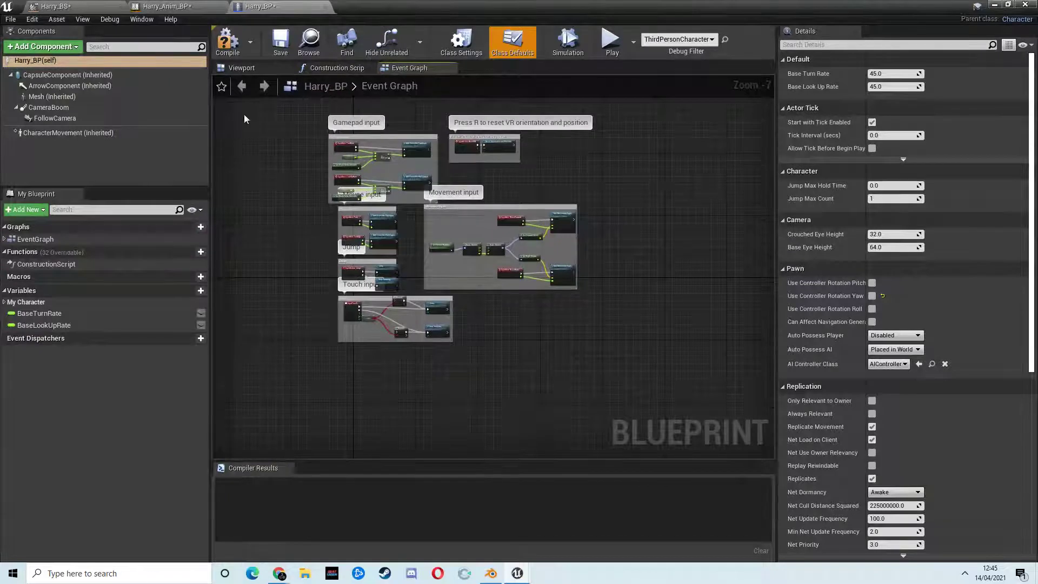
{"action": "left_click", "coordinate": [254, 70]}
{"action": "right_click_drag", "start_coordinate": [542, 254], "coordinate": [517, 263]}
{"action": "left_click", "coordinate": [503, 254]}
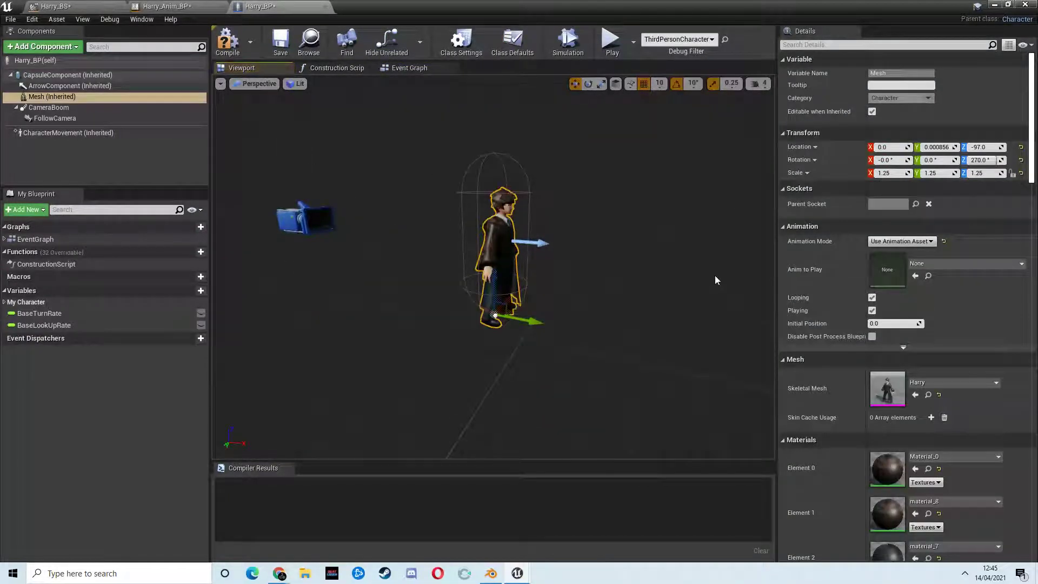
Step: Set the mesh's Animation Mode to Use Animation Blueprint with Harry_Anim_BP as the Anim Class, and compile Harry_BP
{"action": "left_click", "coordinate": [913, 241]}
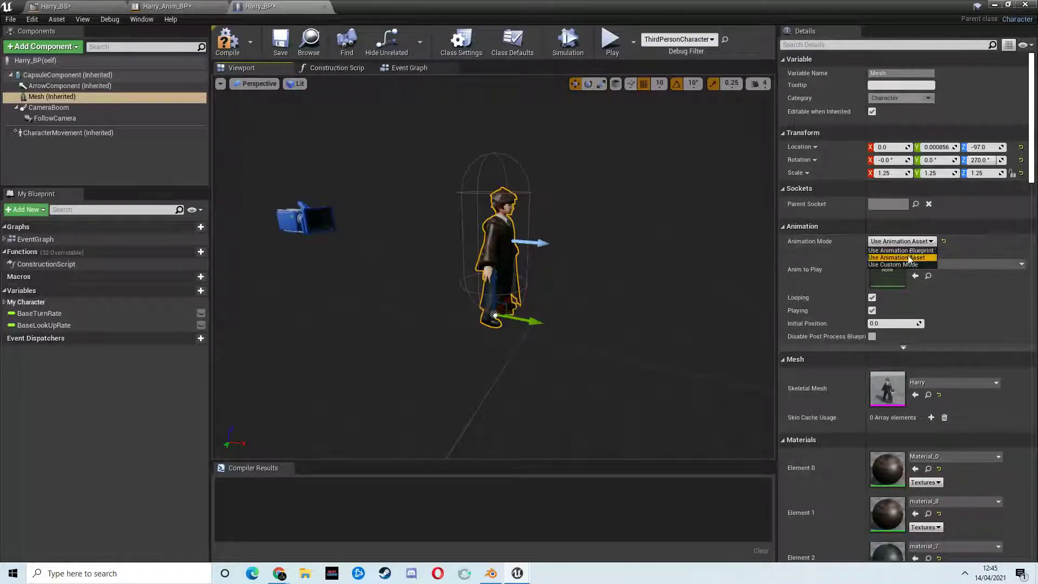
{"action": "left_click", "coordinate": [891, 250]}
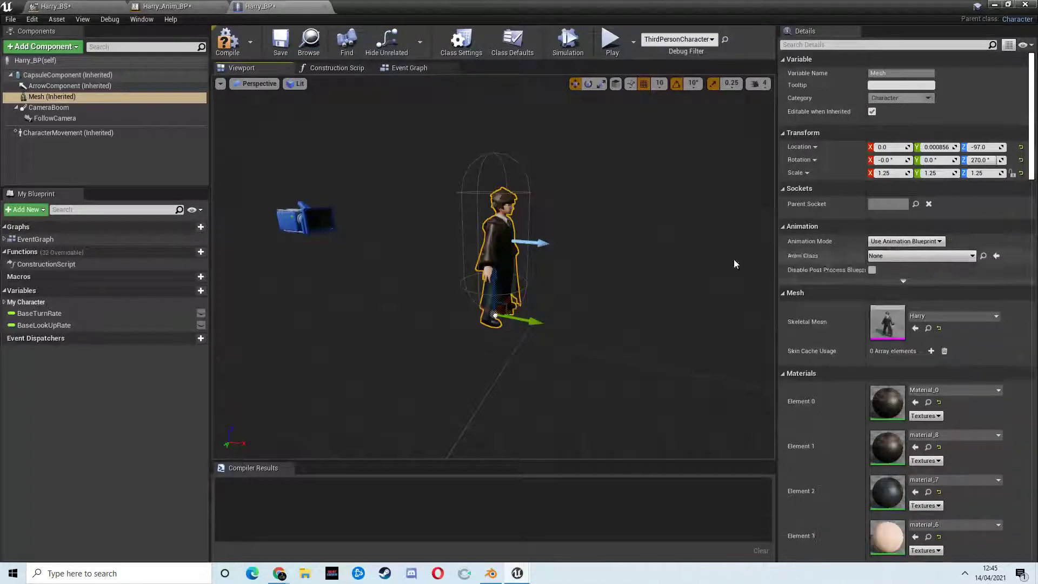
{"action": "left_click", "coordinate": [879, 259]}
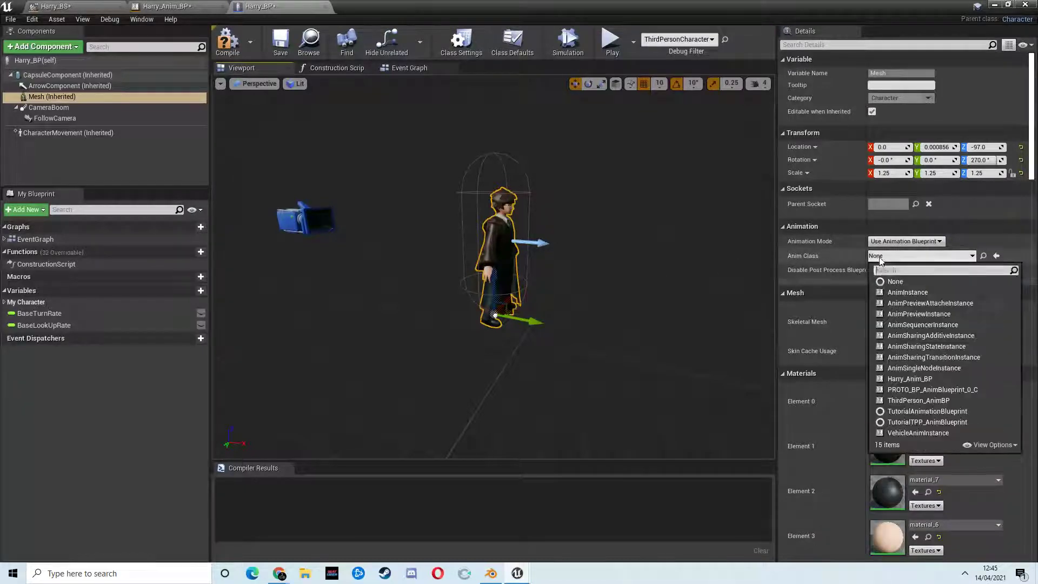
{"action": "left_click", "coordinate": [902, 377]}
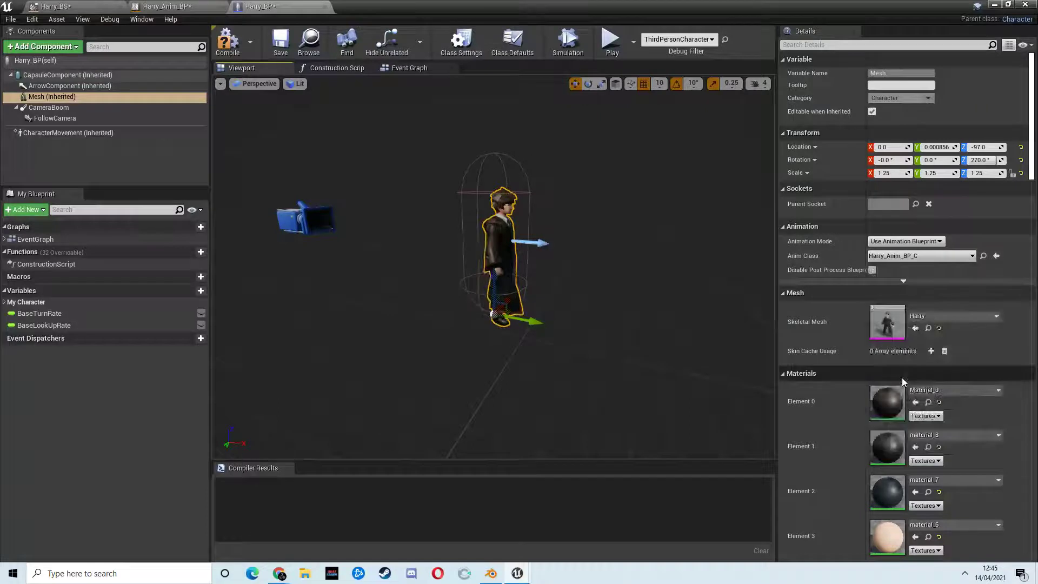
{"action": "right_click_drag", "start_coordinate": [591, 270], "coordinate": [558, 263]}
{"action": "scroll", "coordinate": [559, 264], "scroll_direction": "down", "scroll_amount": 4}
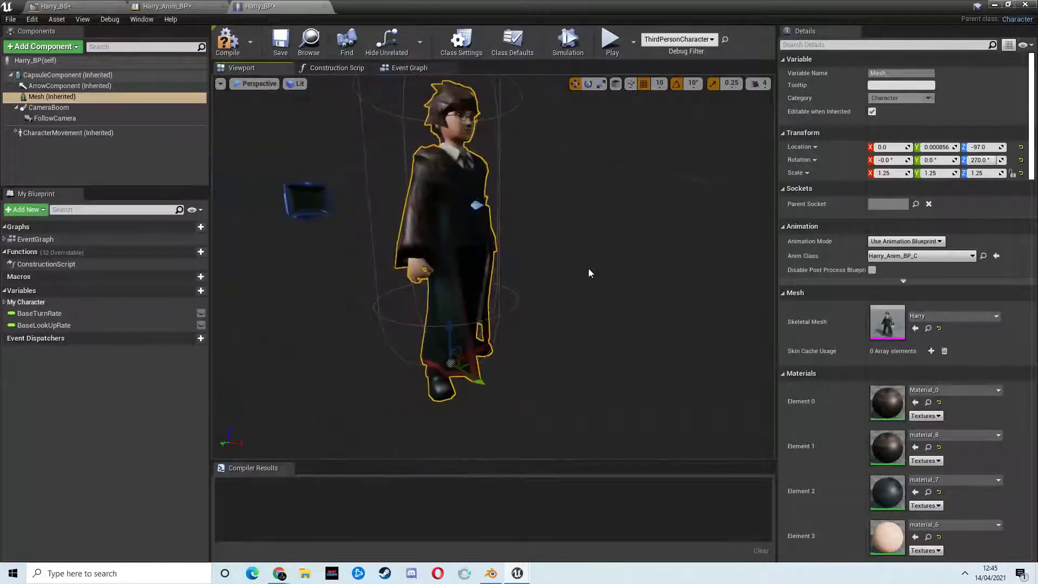
{"action": "left_click", "coordinate": [225, 40]}
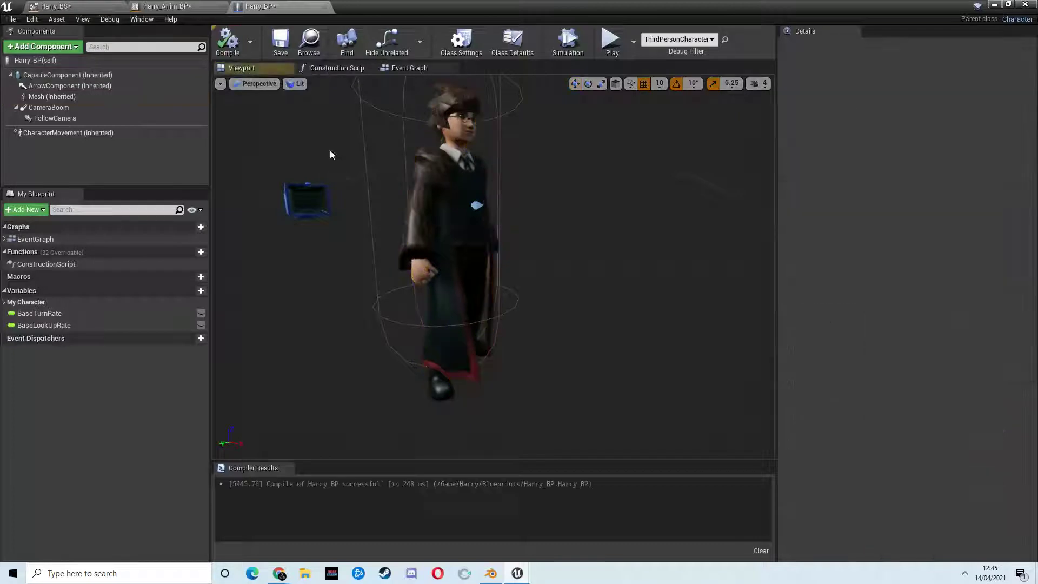
Step: Return to the level editor, play the level and run Harry in all directions to check the idle and movement animations, then stop
{"action": "left_click", "coordinate": [995, 6]}
{"action": "left_click", "coordinate": [623, 39]}
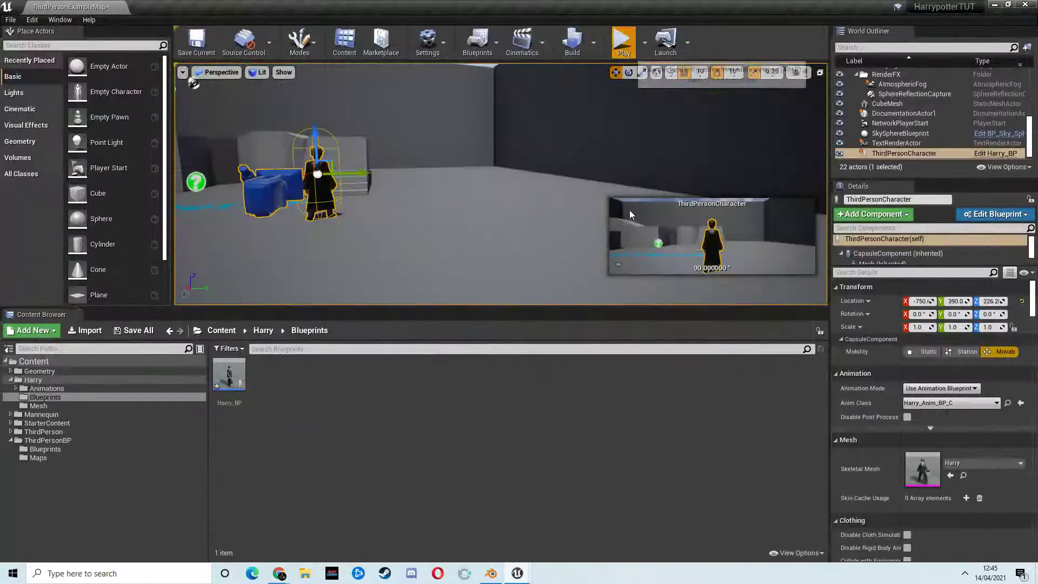
{"action": "key", "text": "w"}
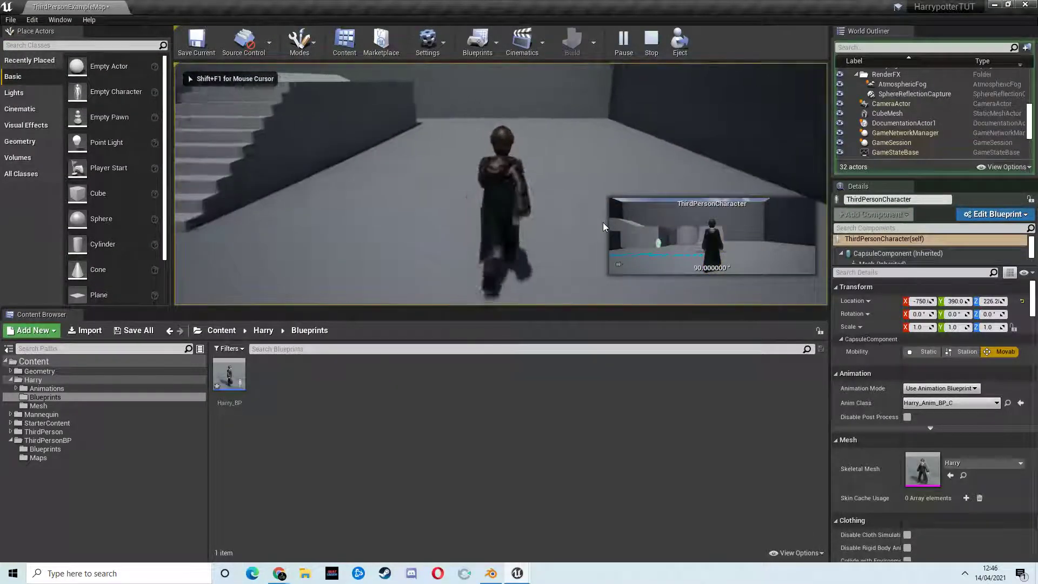
{"action": "key", "text": "a"}
{"action": "key", "text": "s"}
{"action": "key", "text": "a"}
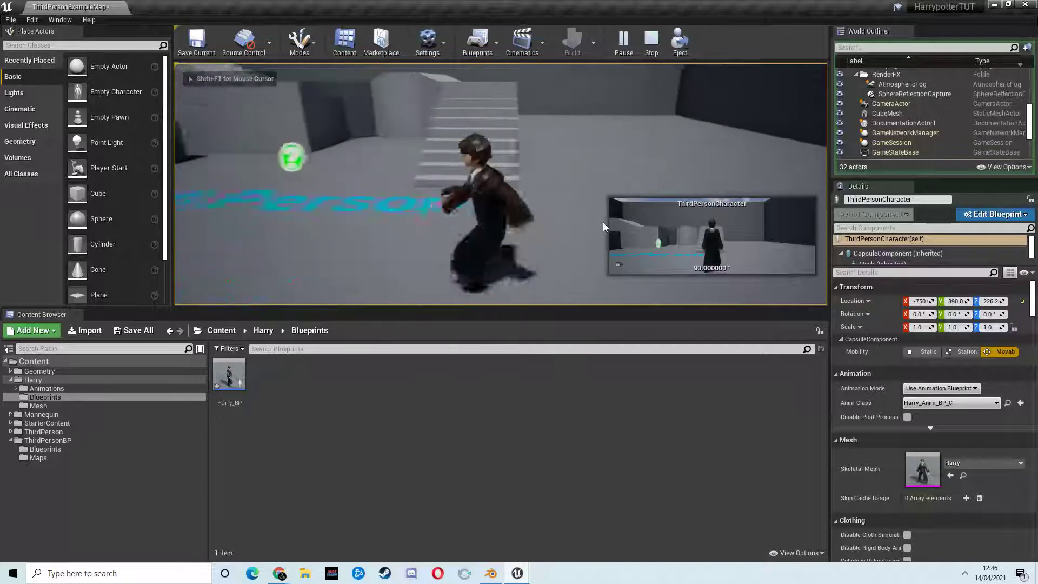
{"action": "key", "text": "s"}
{"action": "key", "text": "d"}
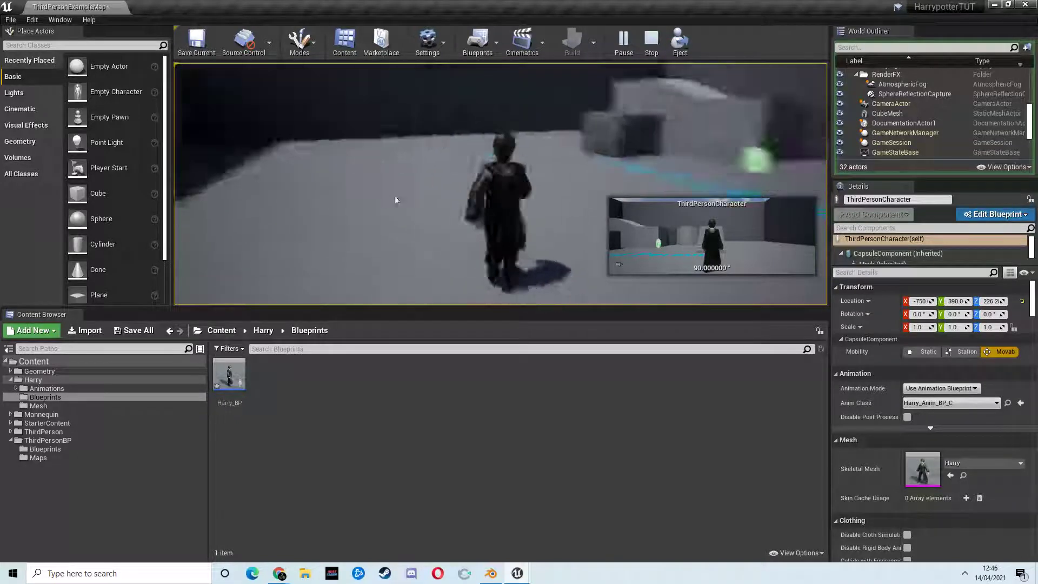
{"action": "key", "text": "s"}
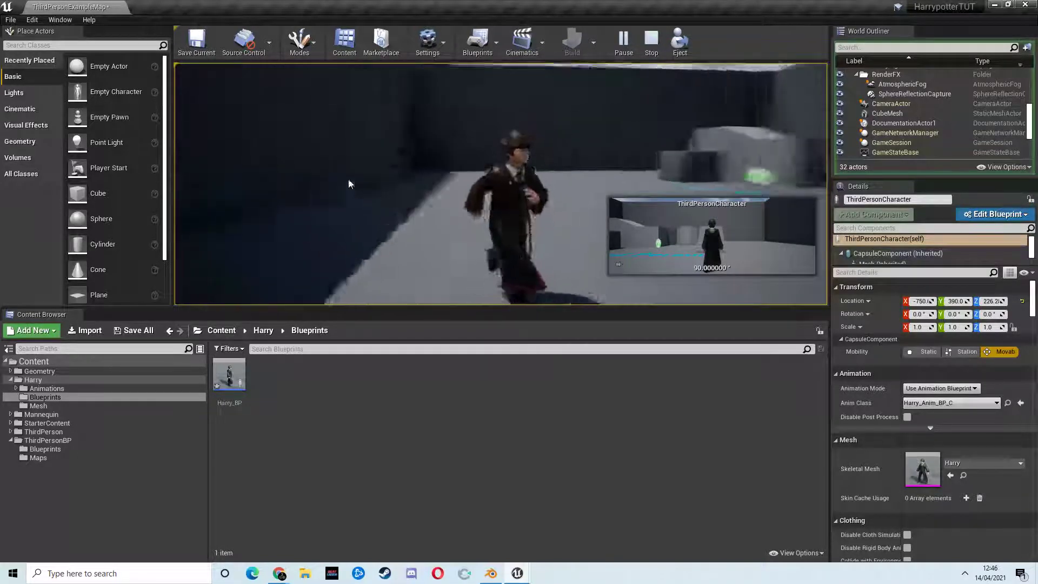
{"action": "key", "text": "a"}
{"action": "key", "text": "s"}
{"action": "key", "text": "w"}
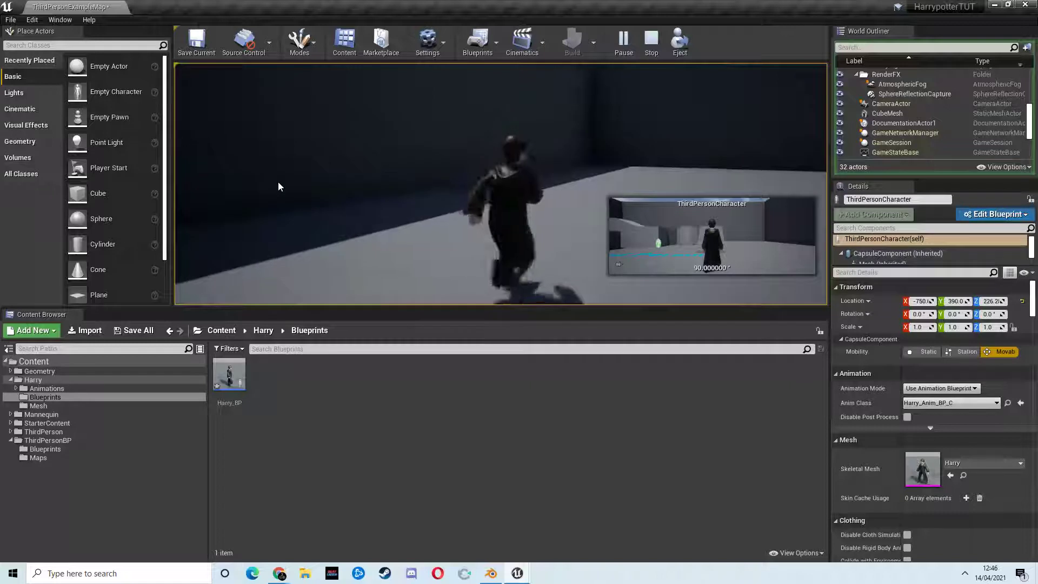
{"action": "key", "text": "d"}
{"action": "key", "text": "s"}
{"action": "key", "text": "d"}
{"action": "key", "text": "w"}
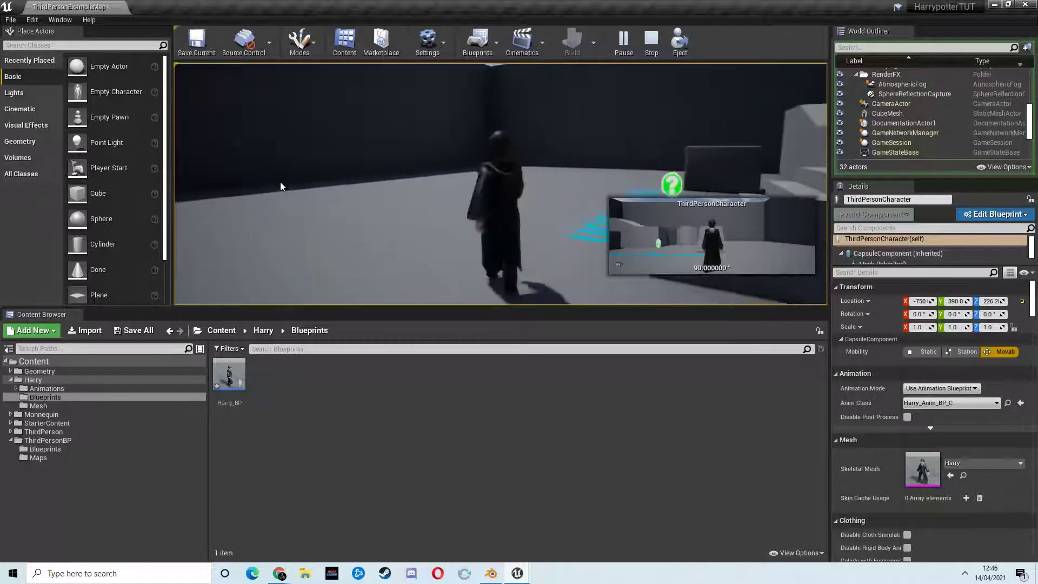
{"action": "key", "text": "s"}
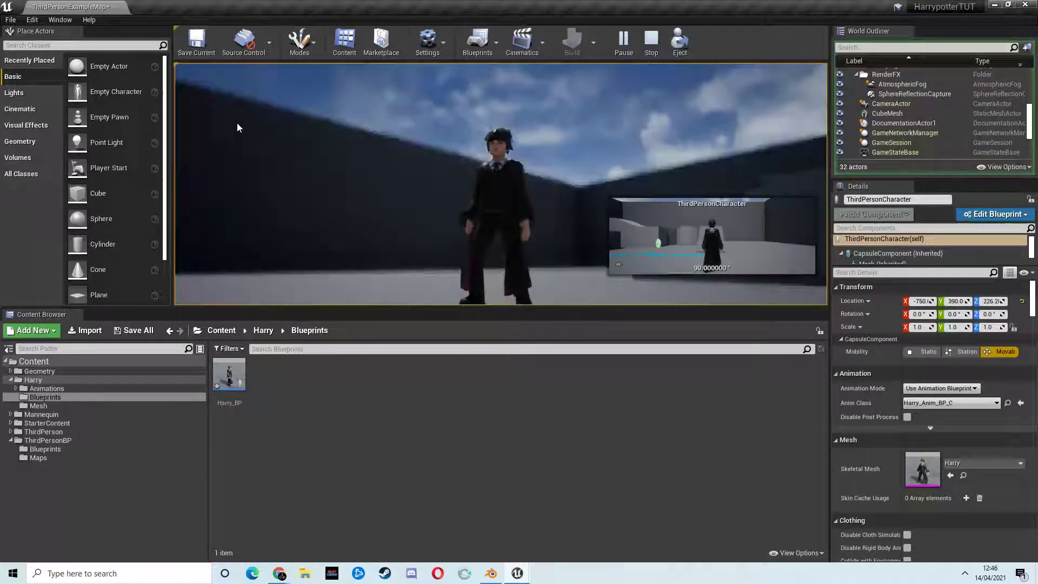
{"action": "key", "text": "a"}
{"action": "key", "text": "w"}
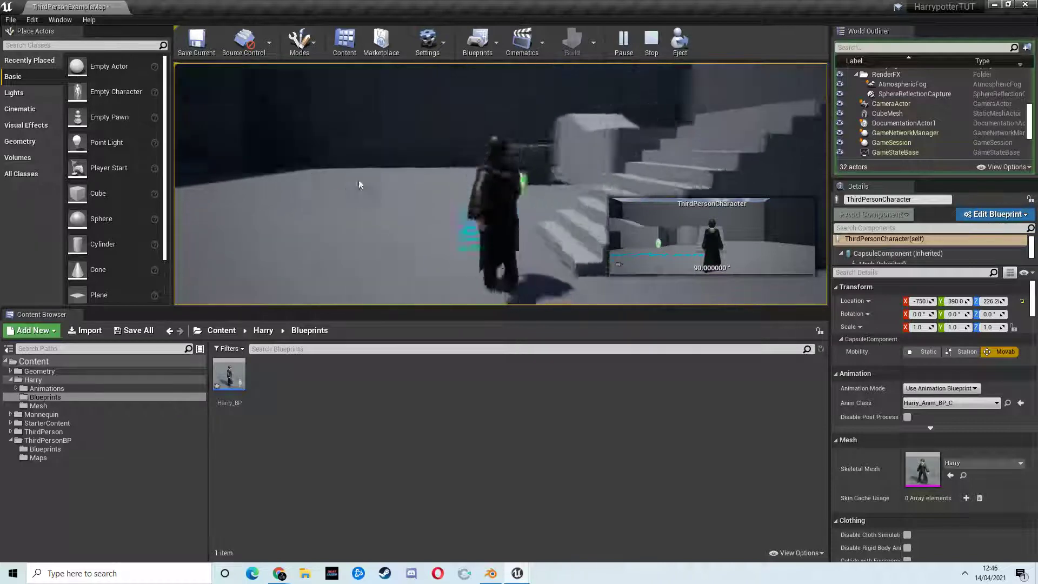
{"action": "key", "text": "d"}
{"action": "key", "text": "s"}
{"action": "key", "text": "w"}
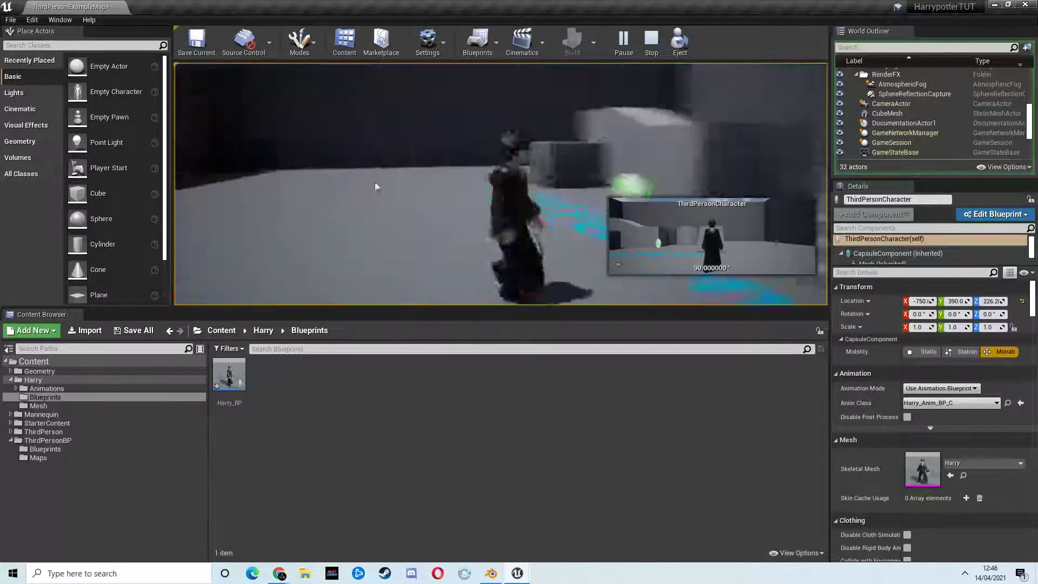
{"action": "key", "text": "Escape"}
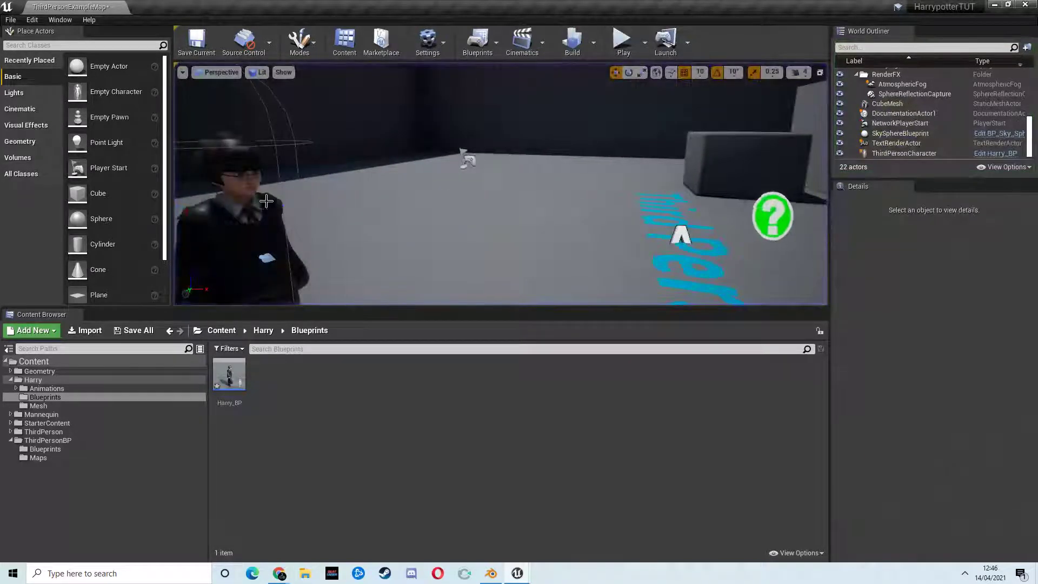
Step: Open Harry_BP from the ThirdPersonCharacter actor in the level and show its Event Graph
{"action": "scroll", "coordinate": [525, 197], "scroll_direction": "down", "scroll_amount": 8}
{"action": "left_click", "coordinate": [484, 209]}
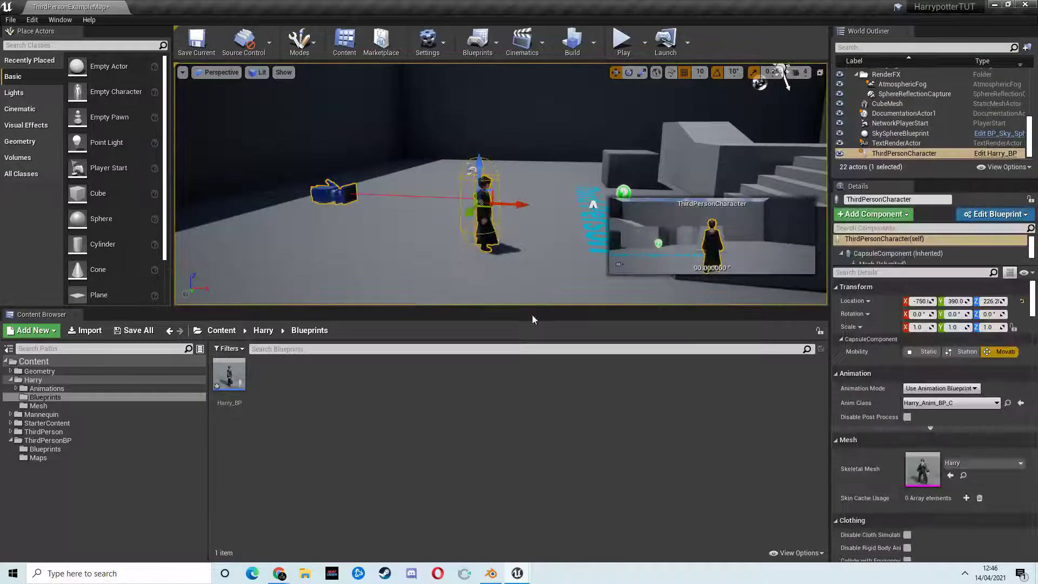
{"action": "left_click", "coordinate": [995, 153]}
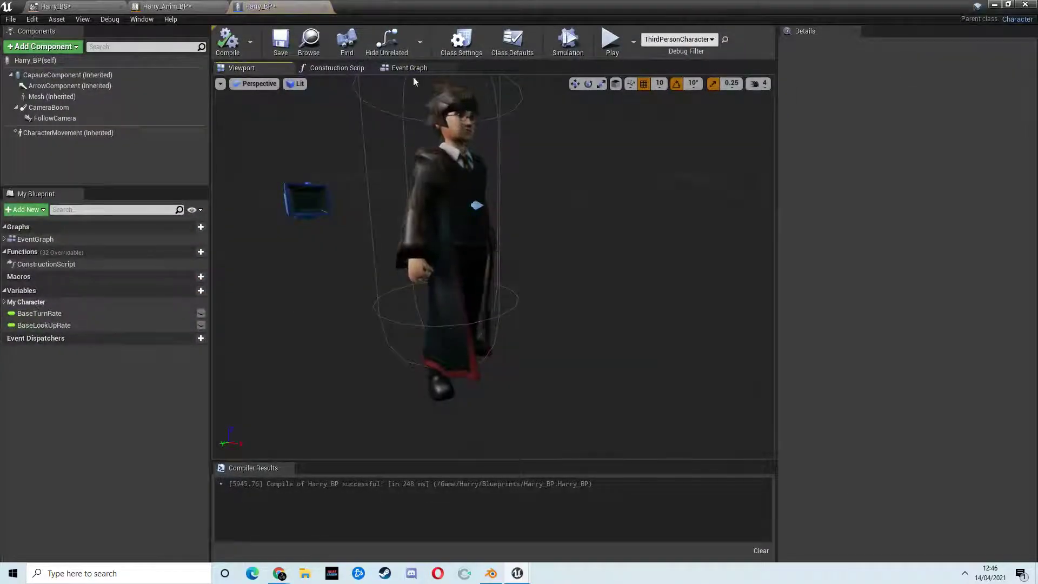
{"action": "left_click", "coordinate": [413, 70]}
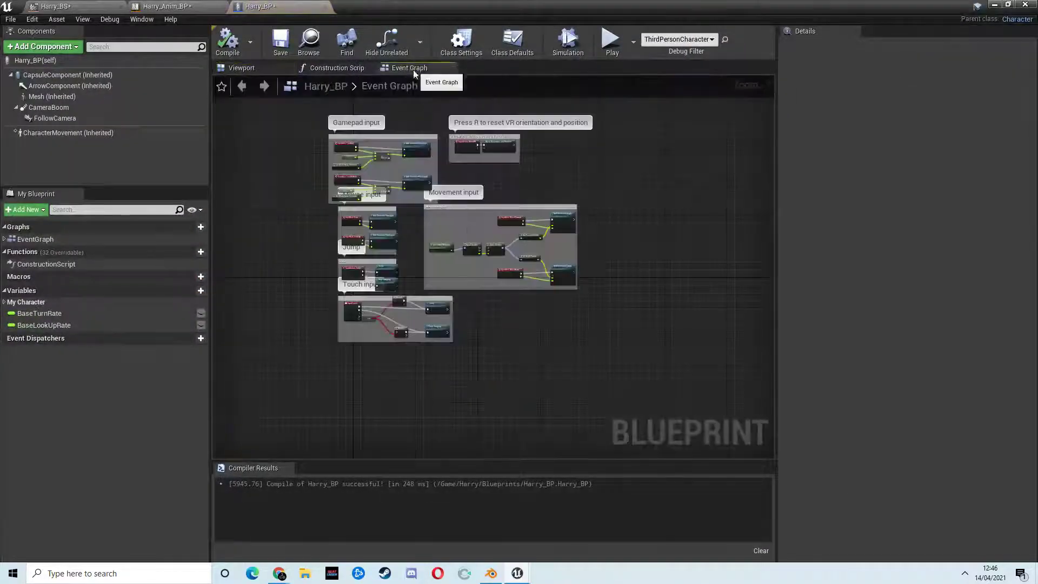
Step: Add a Boolean variable named Sprint to Harry_BP
{"action": "left_click", "coordinate": [190, 291]}
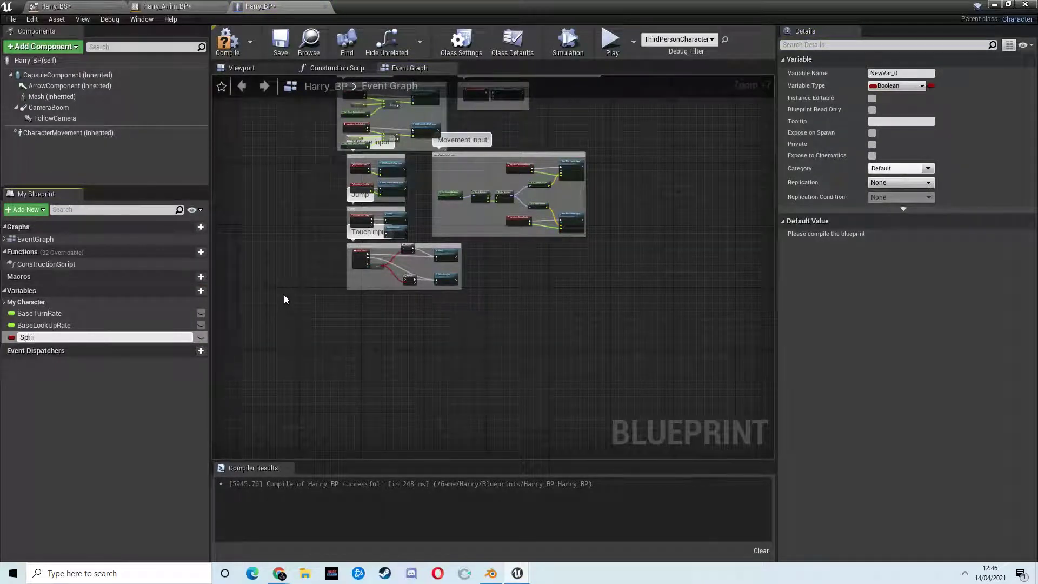
{"action": "type", "text": "Sprint"}
{"action": "key", "text": "Return"}
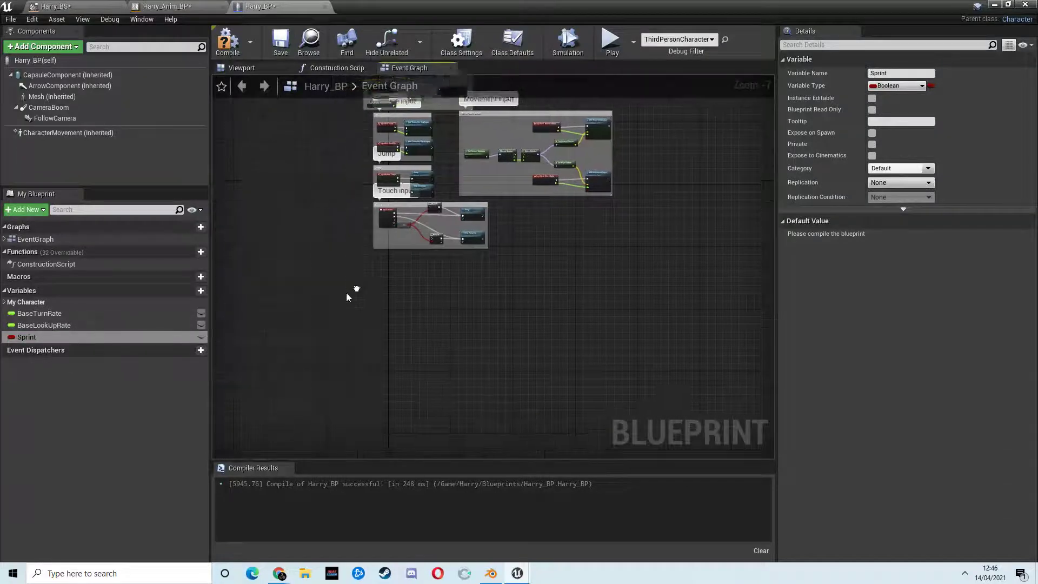
Step: Add a Left Shift keyboard event in the empty graph area below the Touch input nodes
{"action": "right_click", "coordinate": [377, 299]}
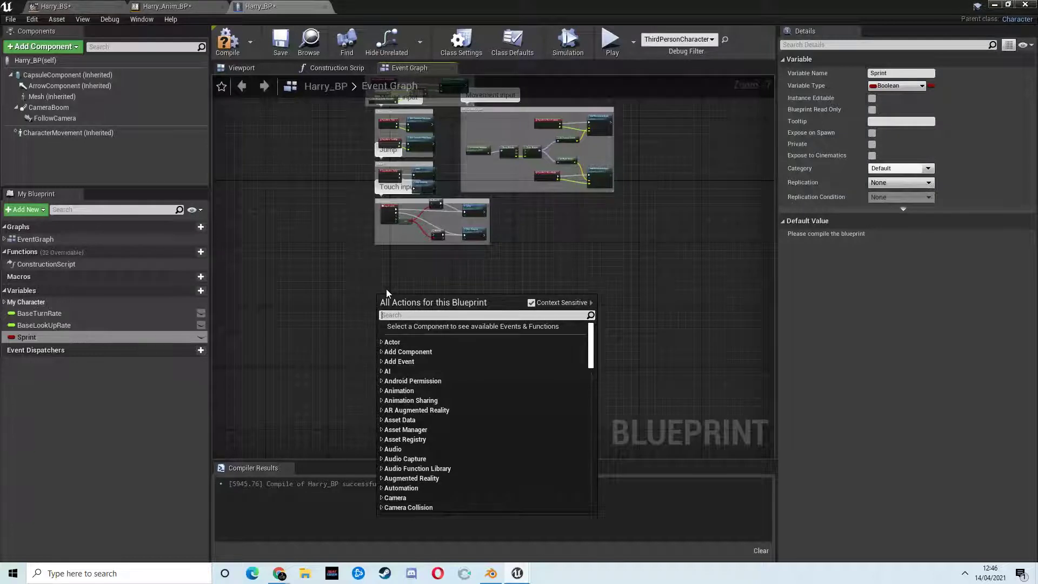
{"action": "type", "text": "input shift"}
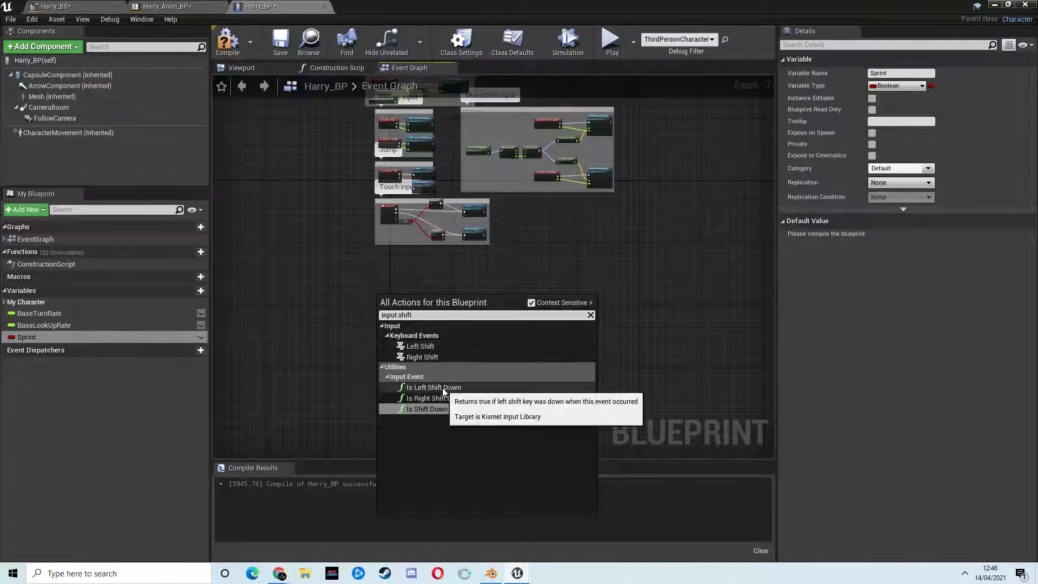
{"action": "left_click", "coordinate": [420, 346]}
{"action": "scroll", "coordinate": [417, 344], "scroll_direction": "up", "scroll_amount": 6}
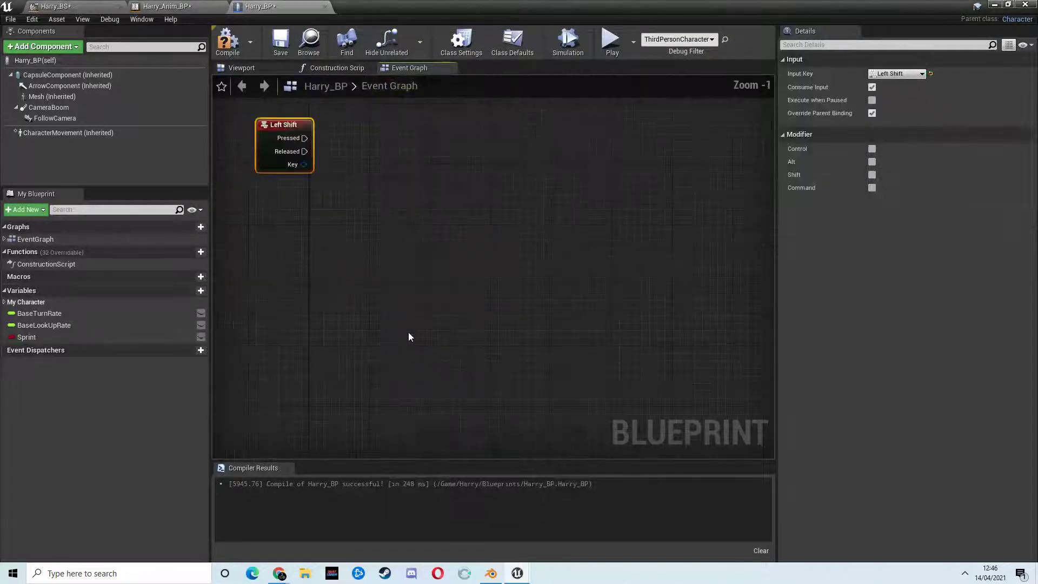
Step: Add a Flip Flop node executed by the Left Shift event's Pressed output and place it beside the event
{"action": "right_click_drag", "start_coordinate": [505, 250], "coordinate": [432, 273]}
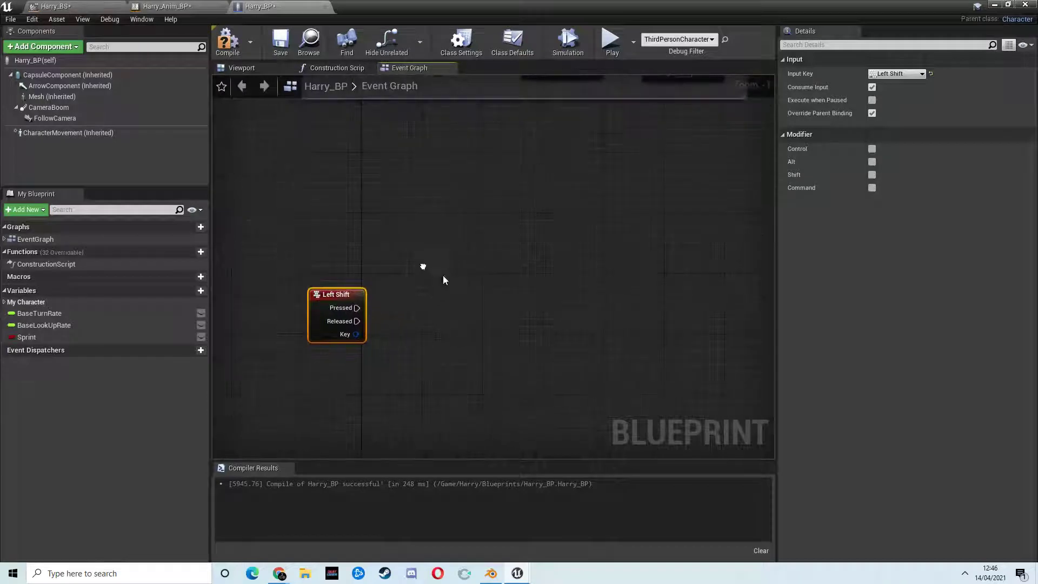
{"action": "left_click_drag", "start_coordinate": [356, 307], "coordinate": [485, 314]}
{"action": "type", "text": "fl"}
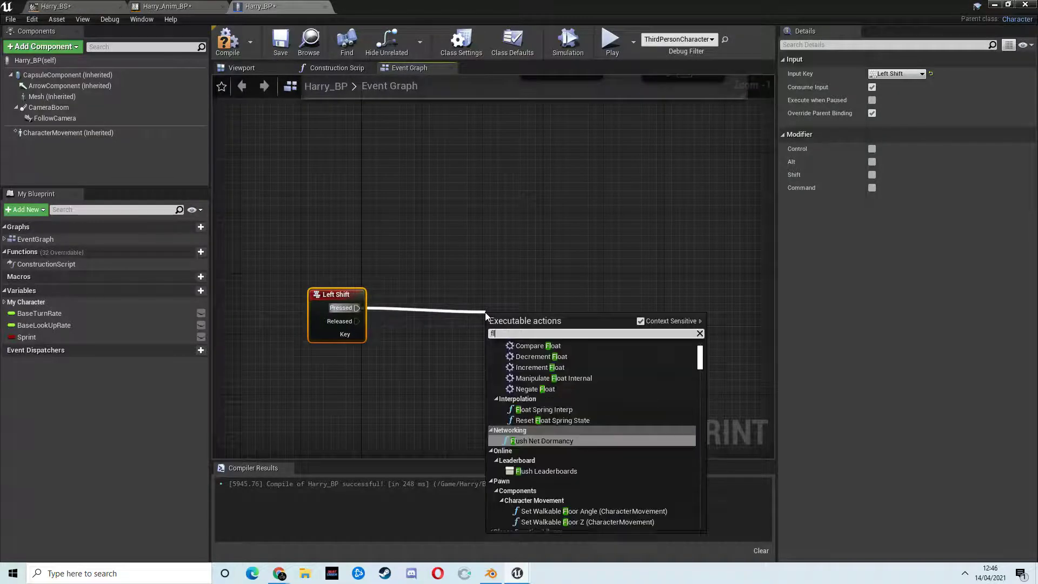
{"action": "type", "text": "ip flop"}
{"action": "key", "text": "Return"}
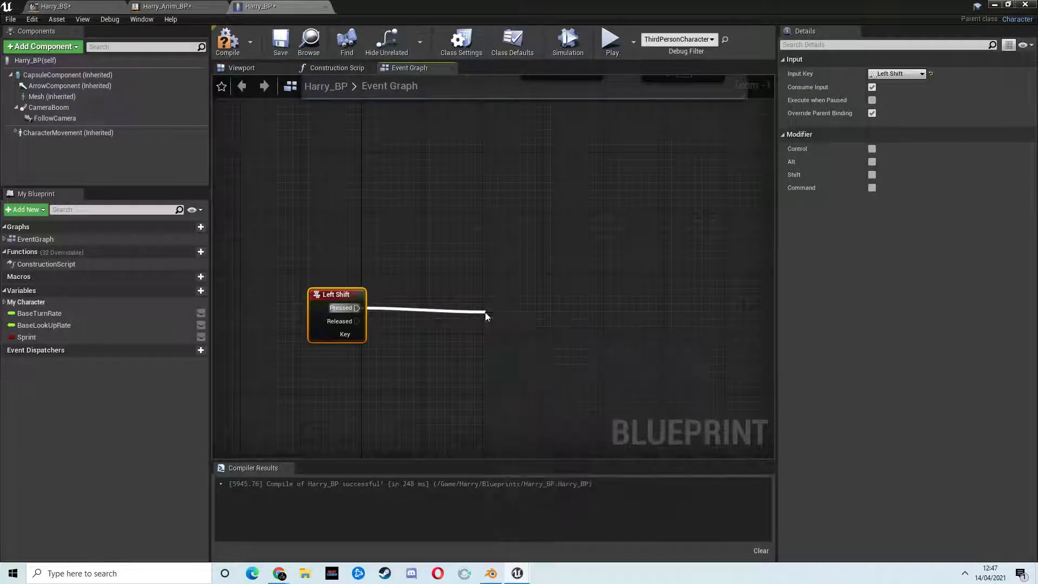
{"action": "left_click_drag", "start_coordinate": [507, 324], "coordinate": [492, 294]}
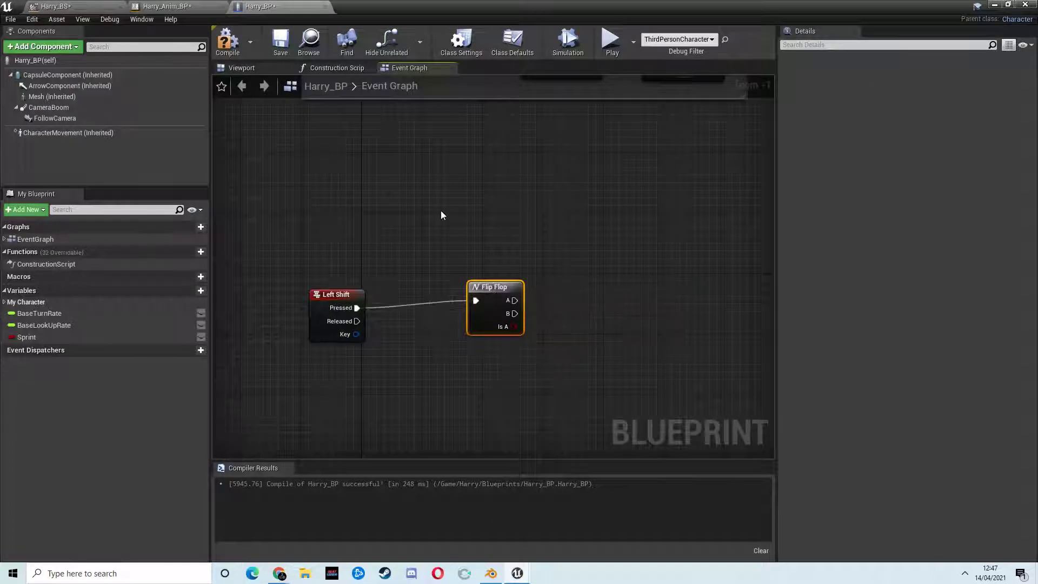
Step: Place a Character Movement reference above the Flip Flop and align the Flip Flop with the Left Shift event
{"action": "left_click_drag", "start_coordinate": [66, 134], "coordinate": [514, 213]}
{"action": "right_click_drag", "start_coordinate": [610, 287], "coordinate": [550, 275]}
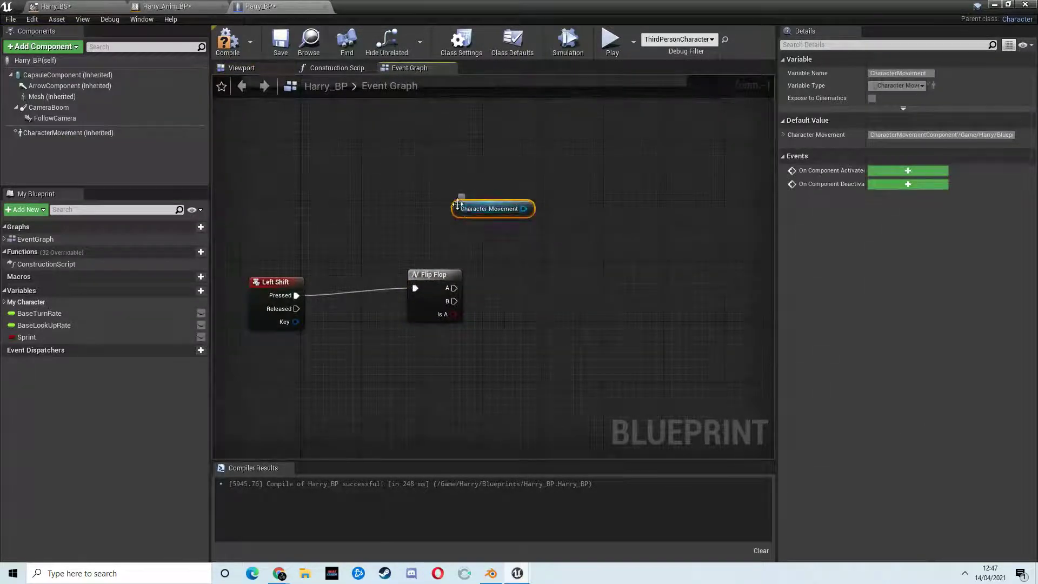
{"action": "left_click_drag", "start_coordinate": [458, 204], "coordinate": [457, 212]}
{"action": "left_click_drag", "start_coordinate": [429, 279], "coordinate": [429, 286]}
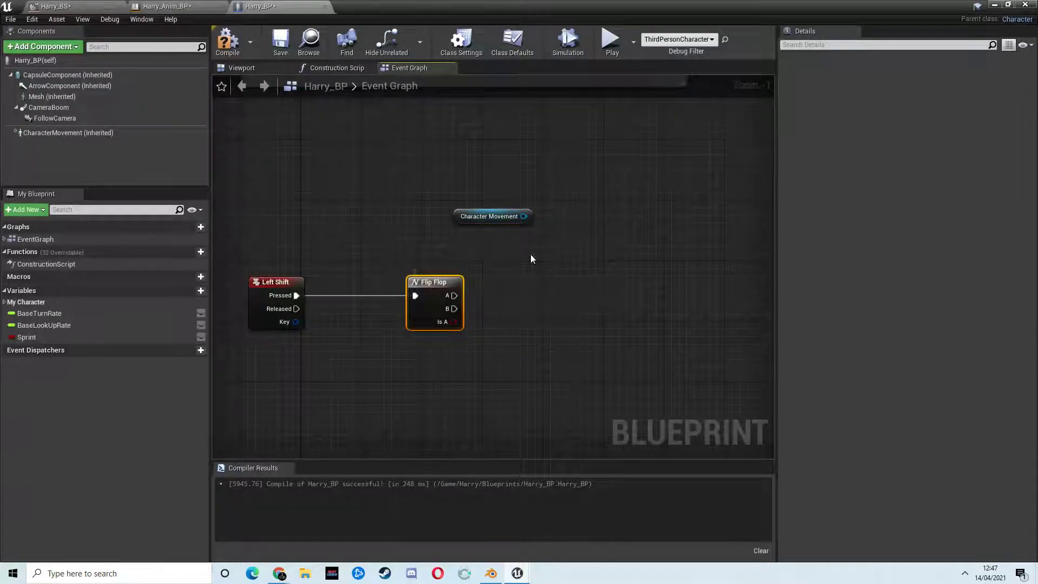
{"action": "left_click_drag", "start_coordinate": [459, 216], "coordinate": [442, 216]}
Step: Add a Set Max Walk Speed node targeting Character Movement and execute it from the Flip Flop's A output
{"action": "left_click_drag", "start_coordinate": [509, 216], "coordinate": [551, 249]}
{"action": "type", "text": "set max wlak"}
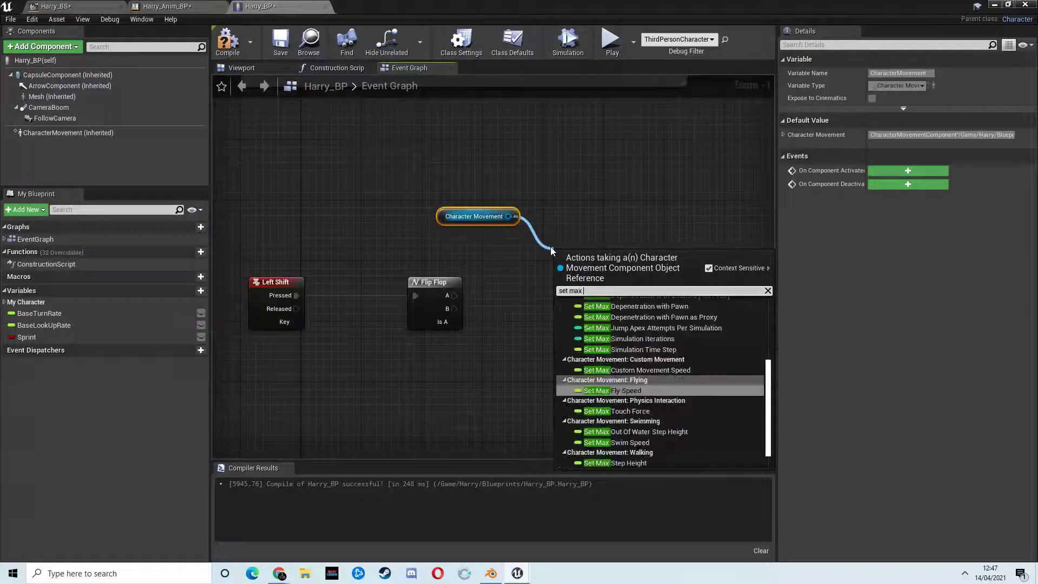
{"action": "key", "text": "BackSpace"}
{"action": "key", "text": "BackSpace"}
{"action": "key", "text": "BackSpace"}
{"action": "key", "text": "BackSpace"}
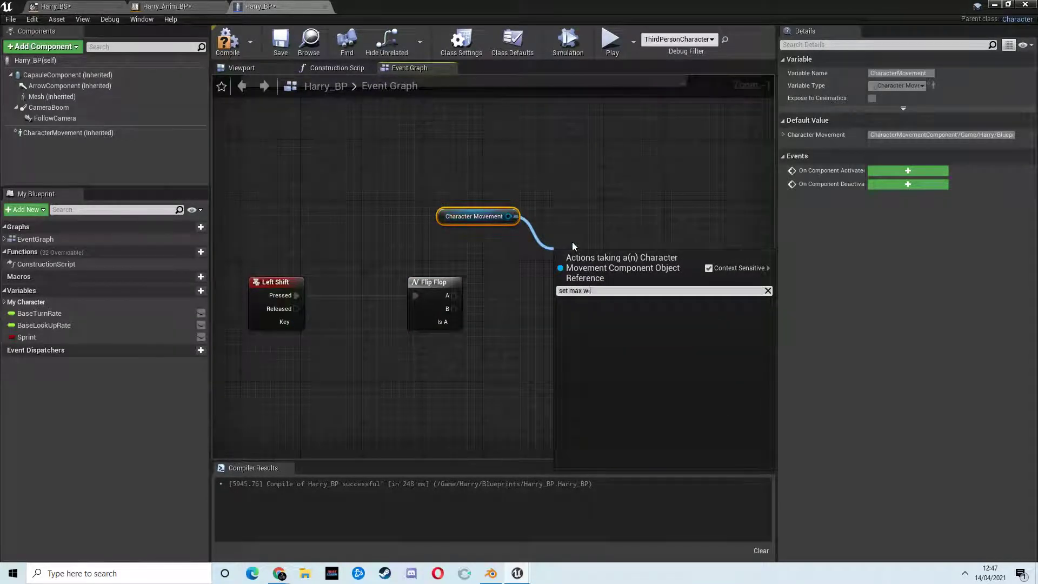
{"action": "type", "text": "walk"}
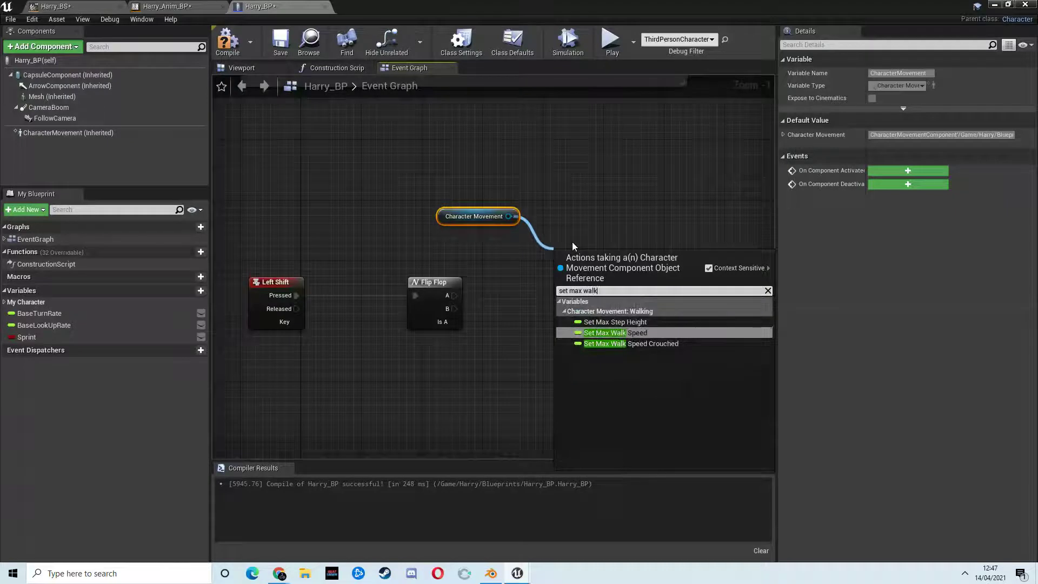
{"action": "left_click", "coordinate": [638, 333]}
{"action": "left_click_drag", "start_coordinate": [621, 279], "coordinate": [599, 272]}
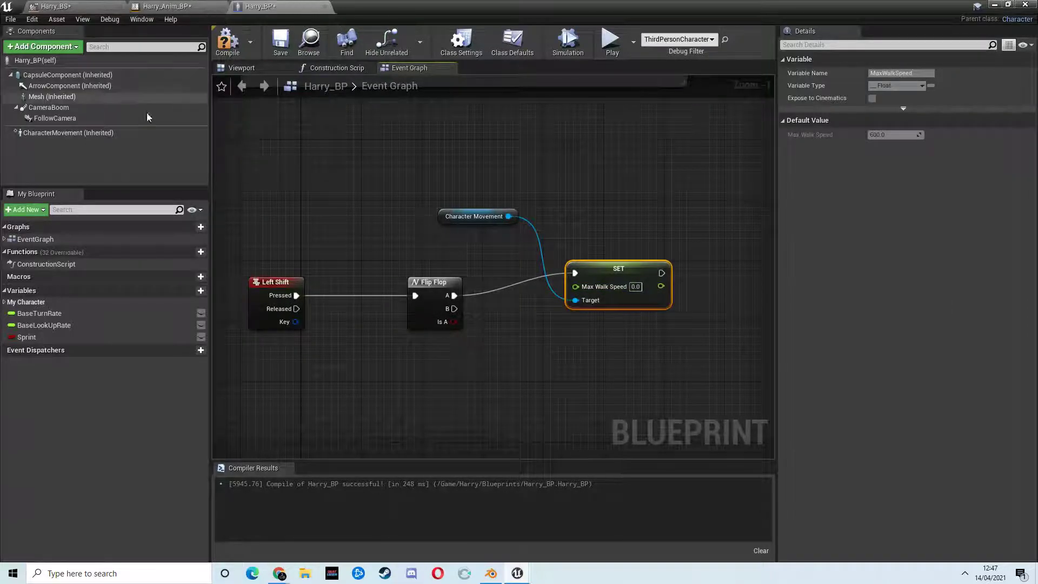
Step: Set the CharacterMovement component's default Max Walk Speed to 300 and the SET node's Max Walk Speed to 600
{"action": "left_click", "coordinate": [97, 132]}
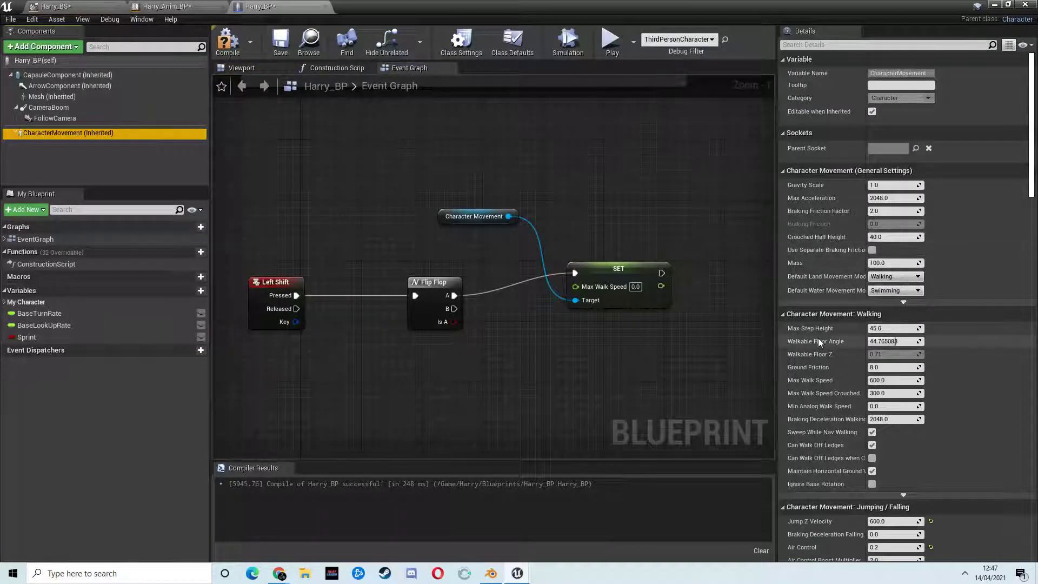
{"action": "left_click", "coordinate": [879, 380]}
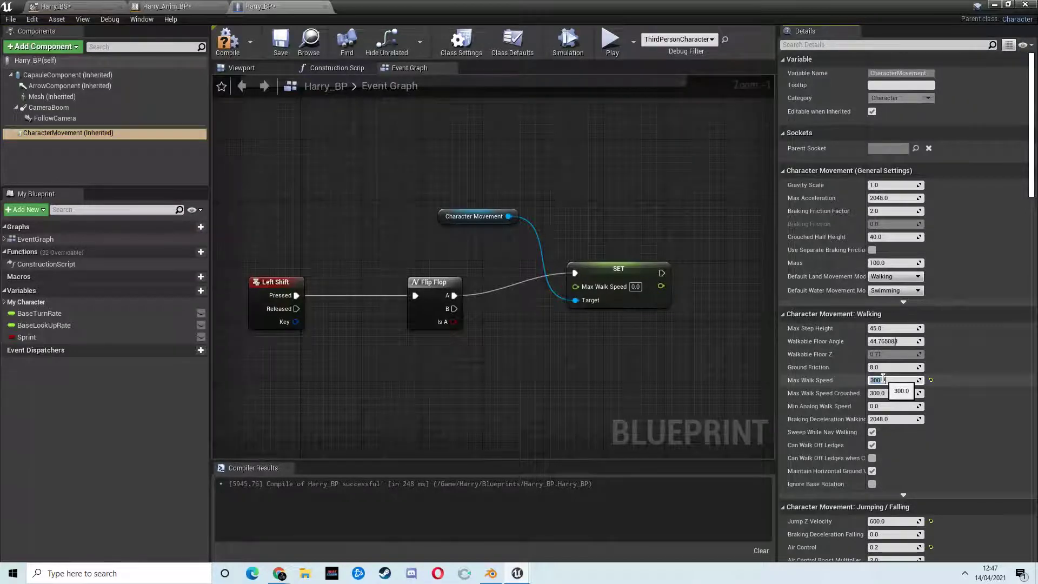
{"action": "left_click_drag", "start_coordinate": [631, 269], "coordinate": [623, 284]}
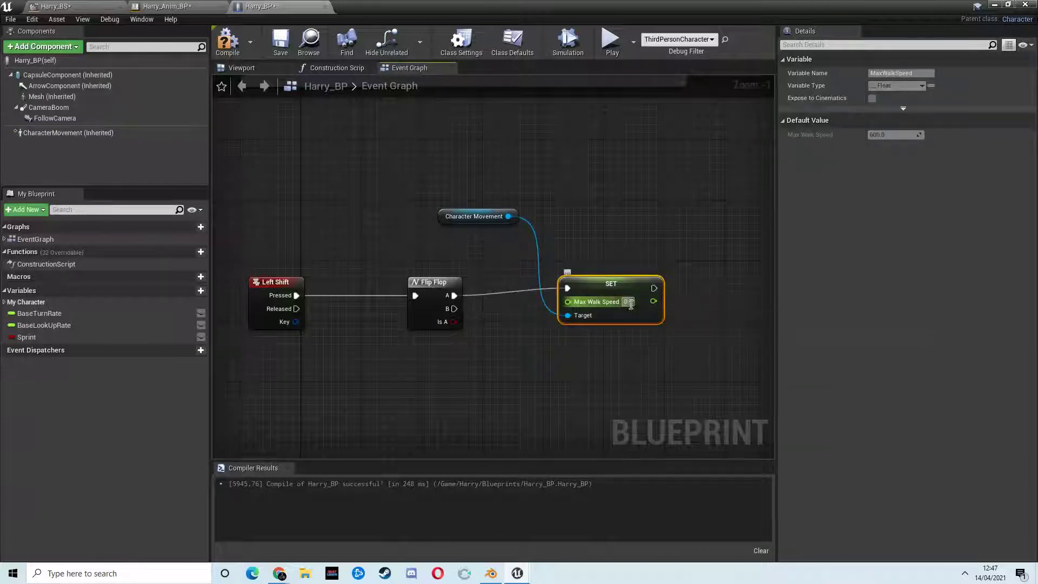
{"action": "key", "text": "Return"}
Step: Duplicate the Character Movement and SET nodes below, execute the copy from the Flip Flop's B output and set its Max Walk Speed to 300
{"action": "right_click_drag", "start_coordinate": [627, 239], "coordinate": [615, 205]}
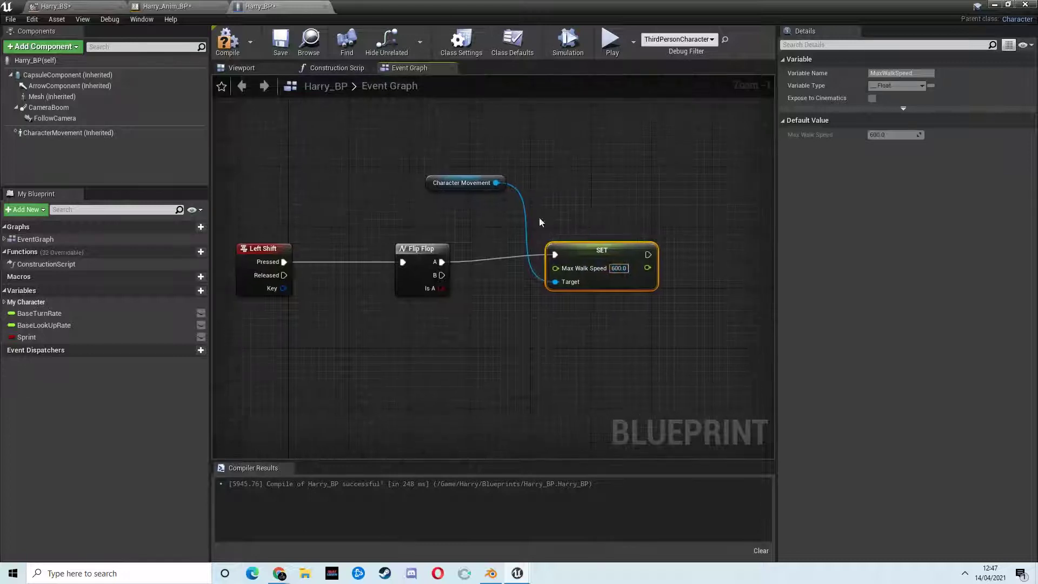
{"action": "left_click_drag", "start_coordinate": [550, 229], "coordinate": [629, 279]}
{"action": "key", "text": "ctrl+c"}
{"action": "key", "text": "ctrl+v"}
{"action": "left_click_drag", "start_coordinate": [704, 324], "coordinate": [566, 331]}
{"action": "left_click_drag", "start_coordinate": [489, 245], "coordinate": [503, 412]}
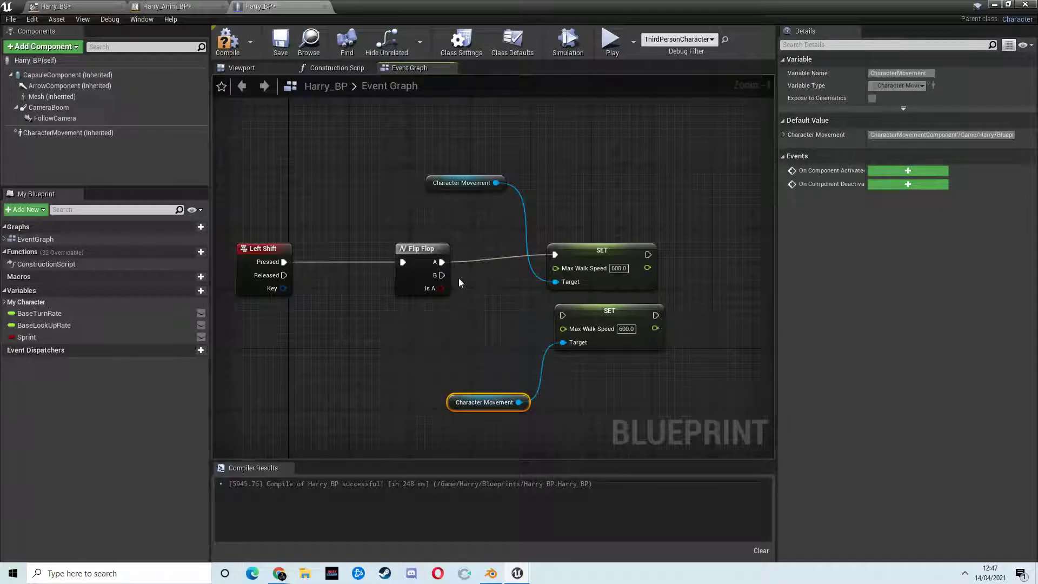
{"action": "left_click_drag", "start_coordinate": [442, 275], "coordinate": [565, 318]}
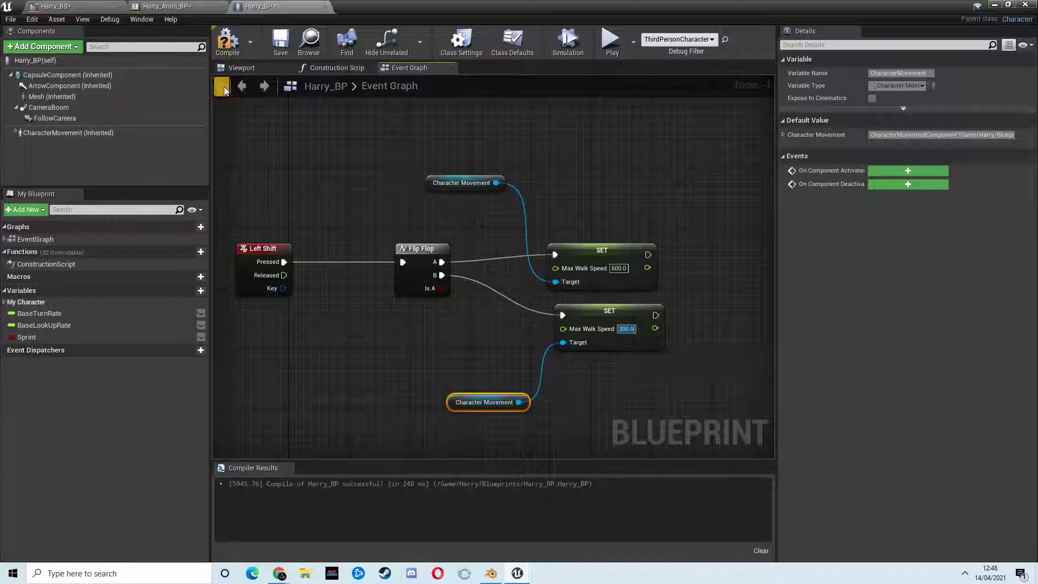
Step: Compile Harry_BP and play the level, moving Harry across the floor and up the stairs to test the walk and sprint speeds
{"action": "left_click", "coordinate": [229, 41]}
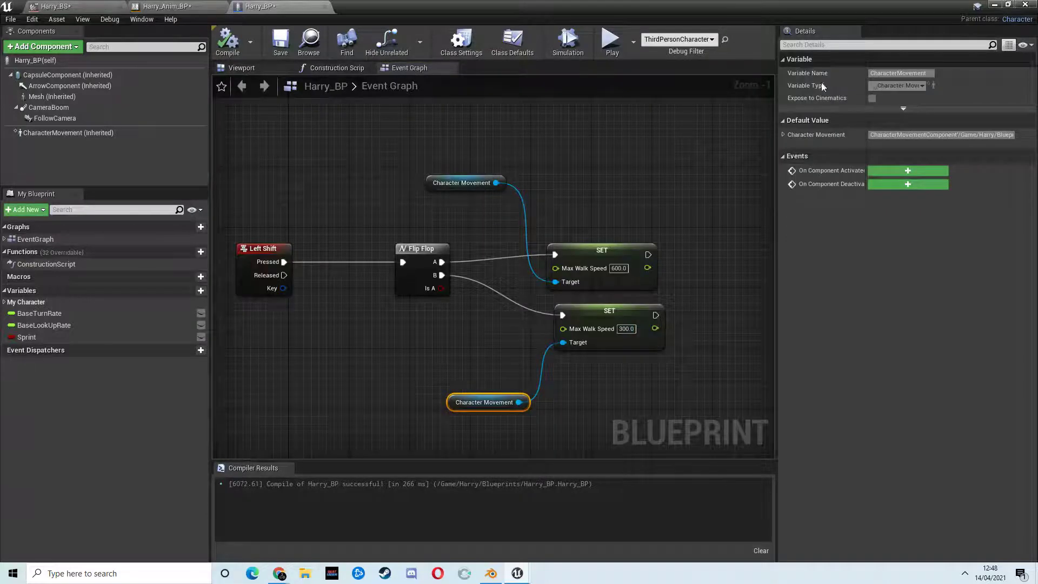
{"action": "left_click", "coordinate": [994, 7]}
{"action": "left_click", "coordinate": [622, 39]}
{"action": "key", "text": "w"}
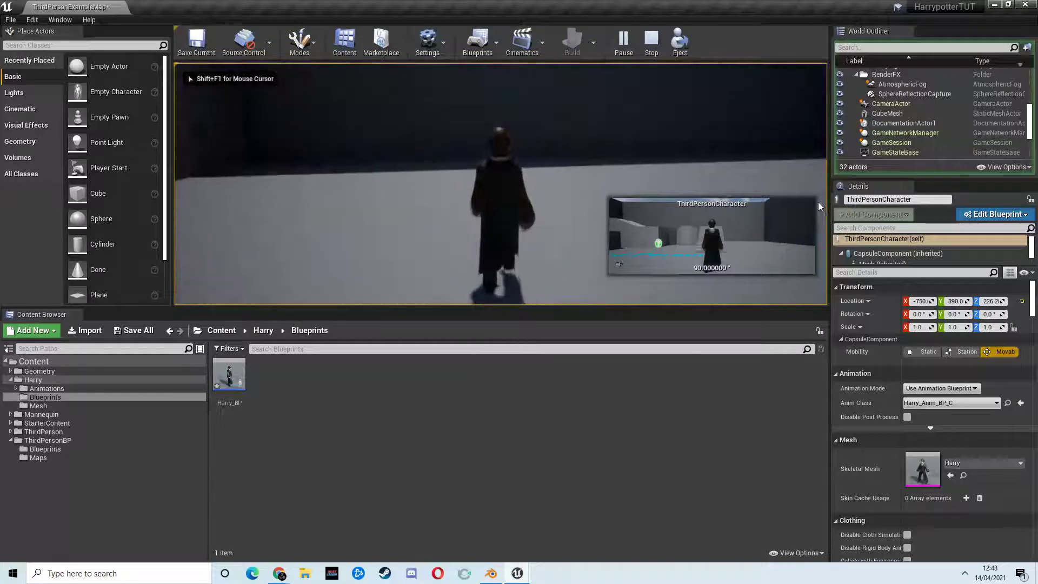
{"action": "key", "text": "w"}
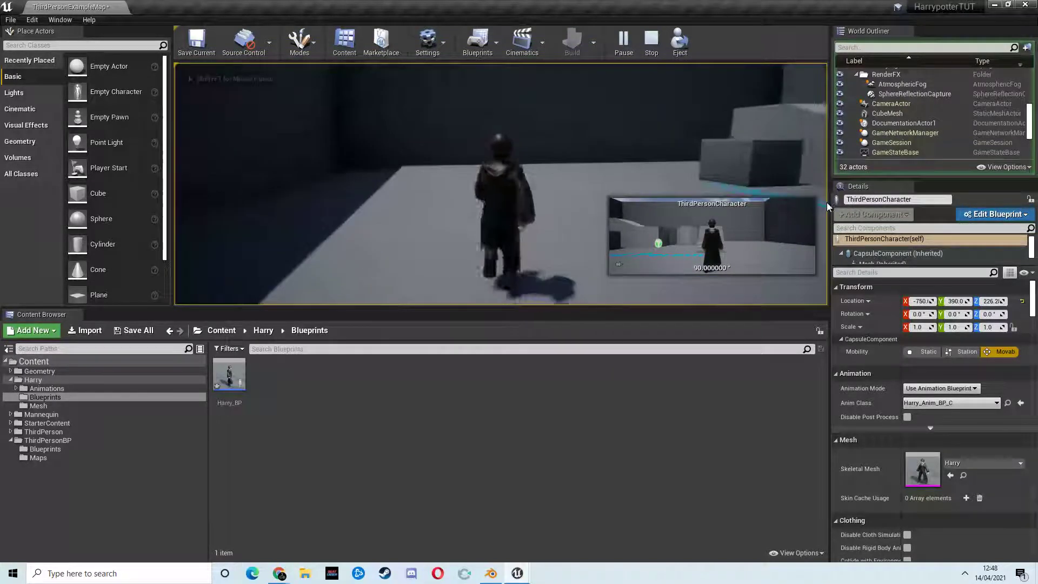
{"action": "key", "text": "w"}
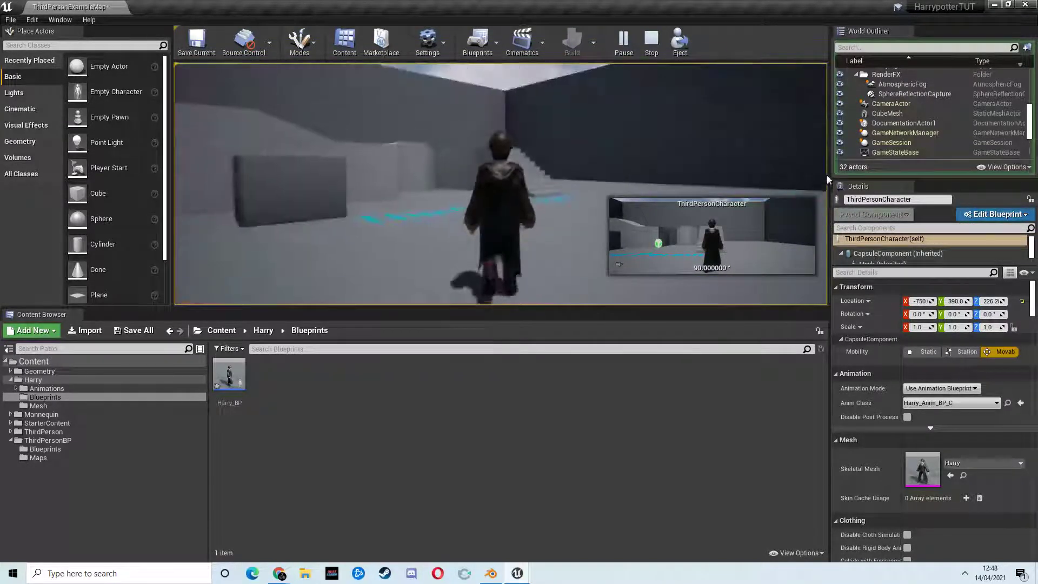
{"action": "key", "text": "w"}
{"action": "key", "text": "w"}
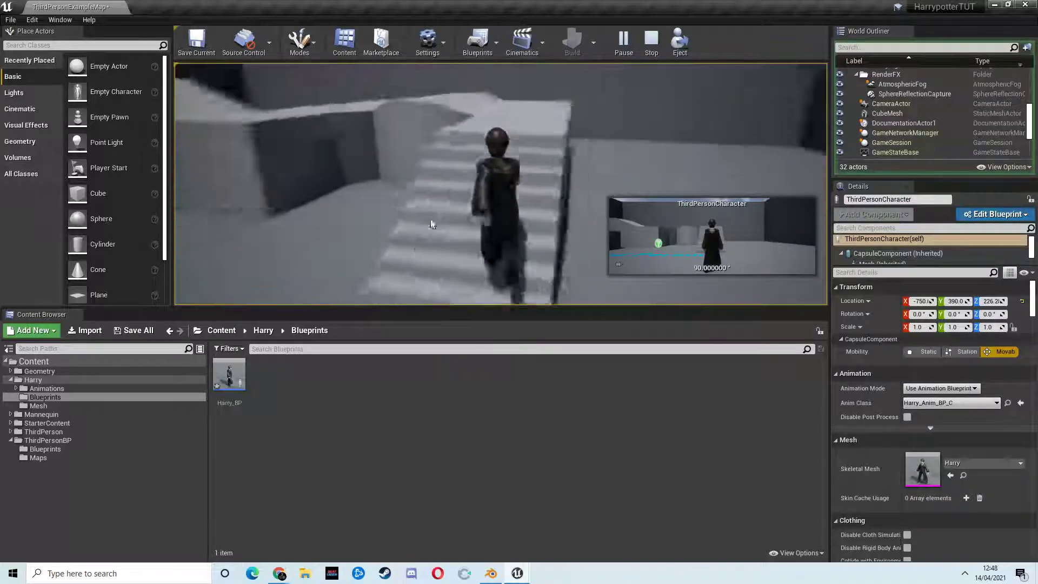
{"action": "key", "text": "w"}
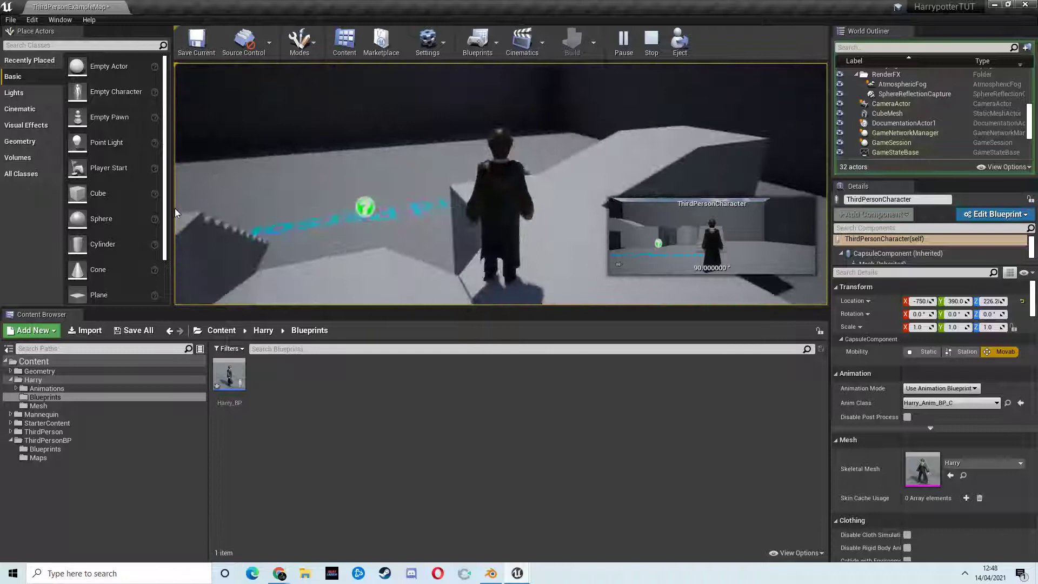
{"action": "key", "text": "w"}
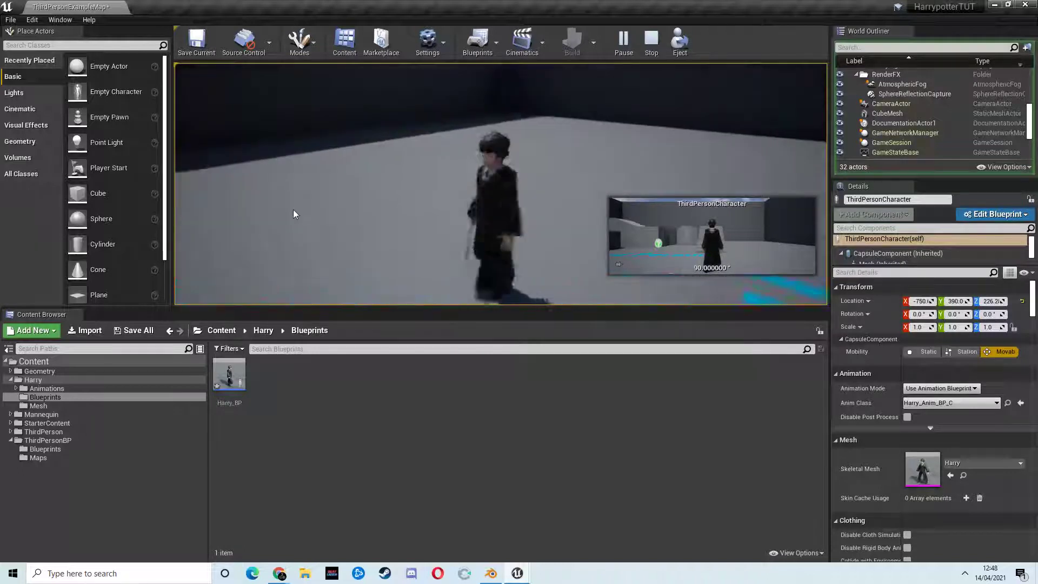
Step: Move Harry forwards, backwards and sideways to check his movement animations, and end the play session
{"action": "key", "text": "s"}
{"action": "key", "text": "w"}
{"action": "key", "text": "s"}
{"action": "key", "text": "a"}
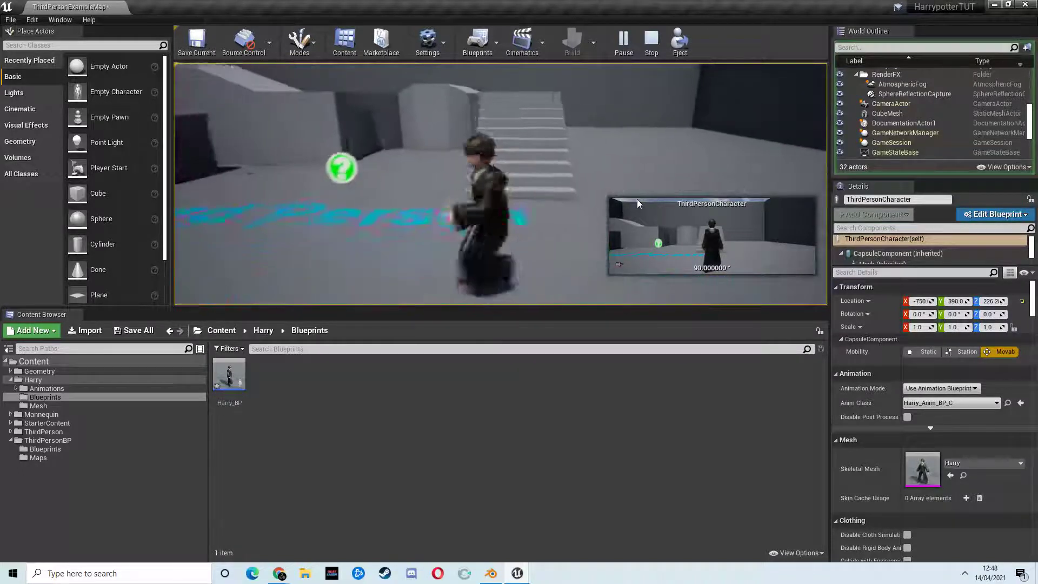
{"action": "key", "text": "w"}
{"action": "key", "text": "a"}
{"action": "key", "text": "s"}
{"action": "key", "text": "w"}
{"action": "key", "text": "s"}
{"action": "key", "text": "a"}
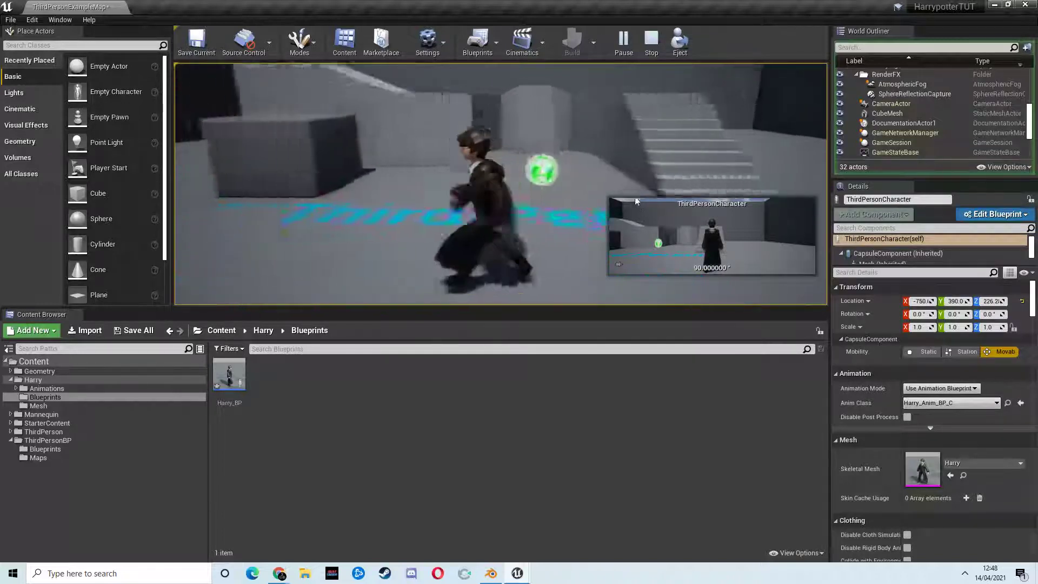
{"action": "key", "text": "w"}
{"action": "key", "text": "Escape"}
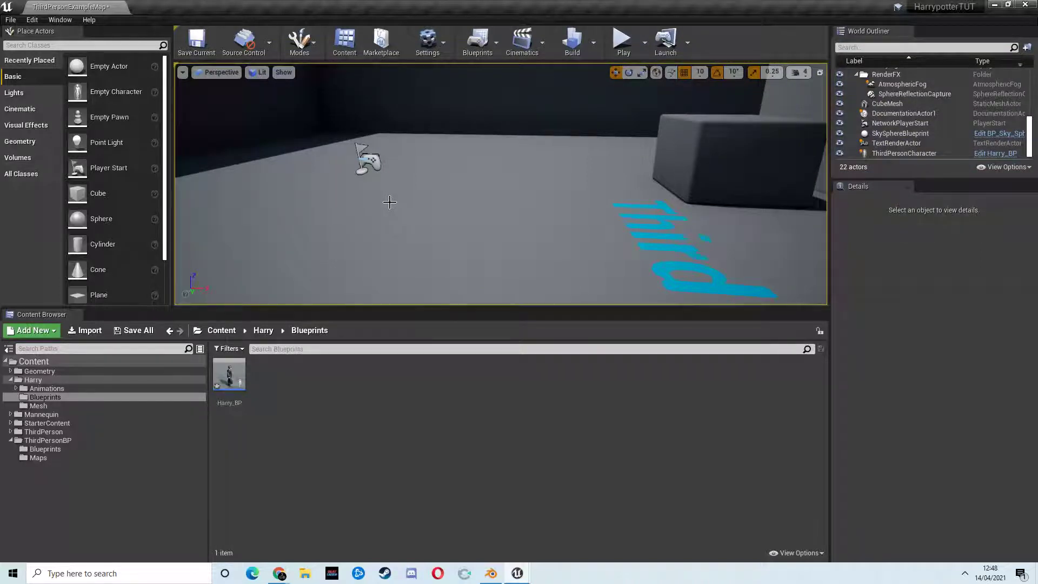
{"action": "mouse_move", "coordinate": [275, 574]}
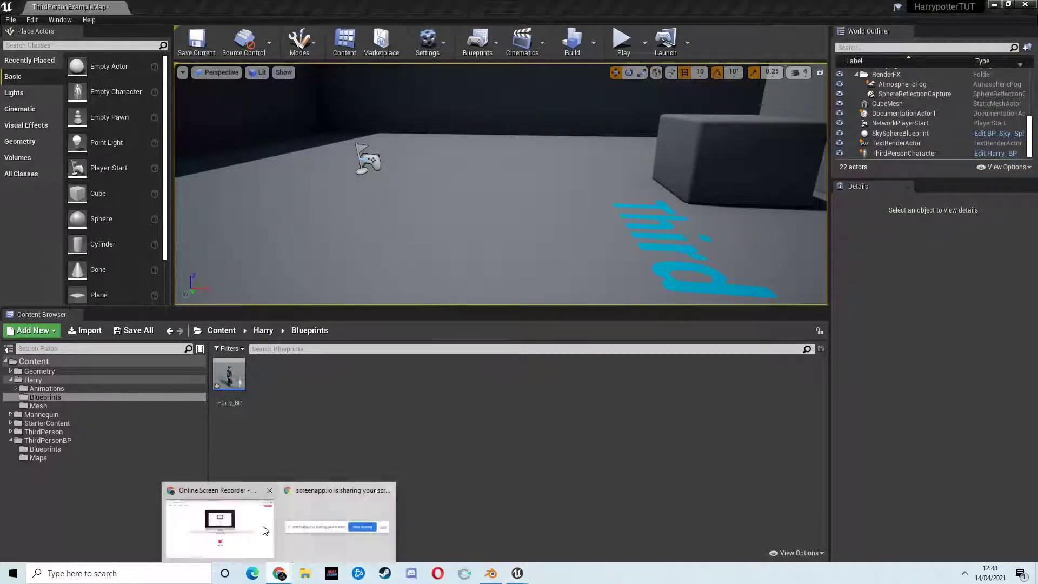
{"action": "left_click", "coordinate": [231, 522]}
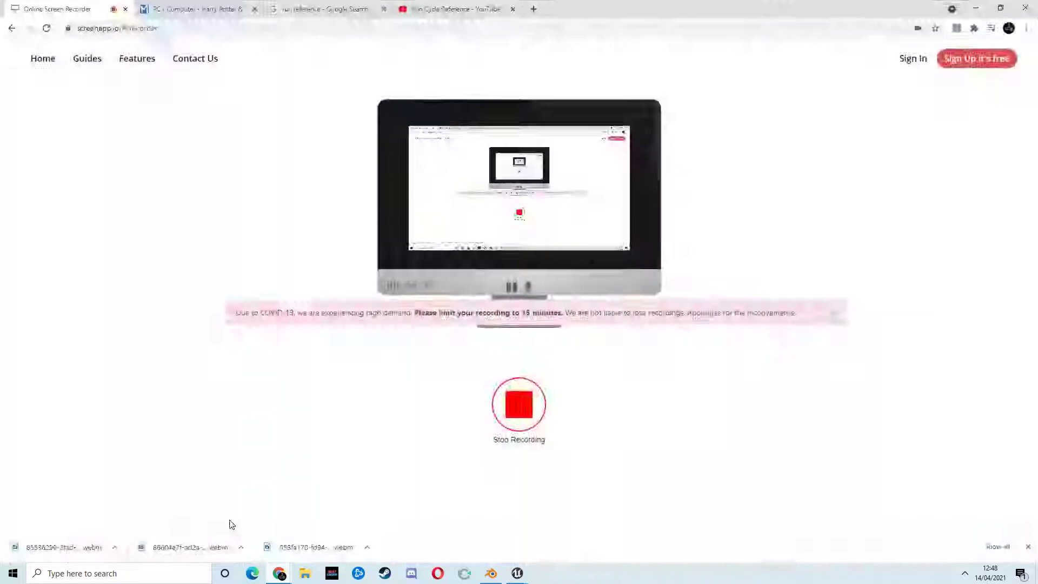
{"action": "left_click", "coordinate": [976, 9]}
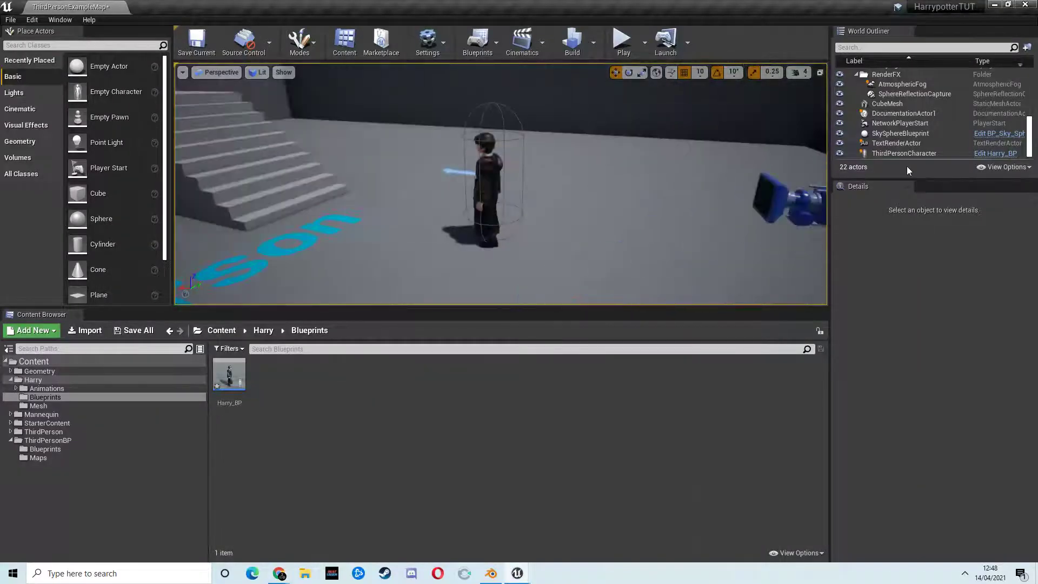
Step: Open the Harry skeletal mesh from the Harry/Mesh folder and look through its material slots
{"action": "left_click", "coordinate": [263, 331]}
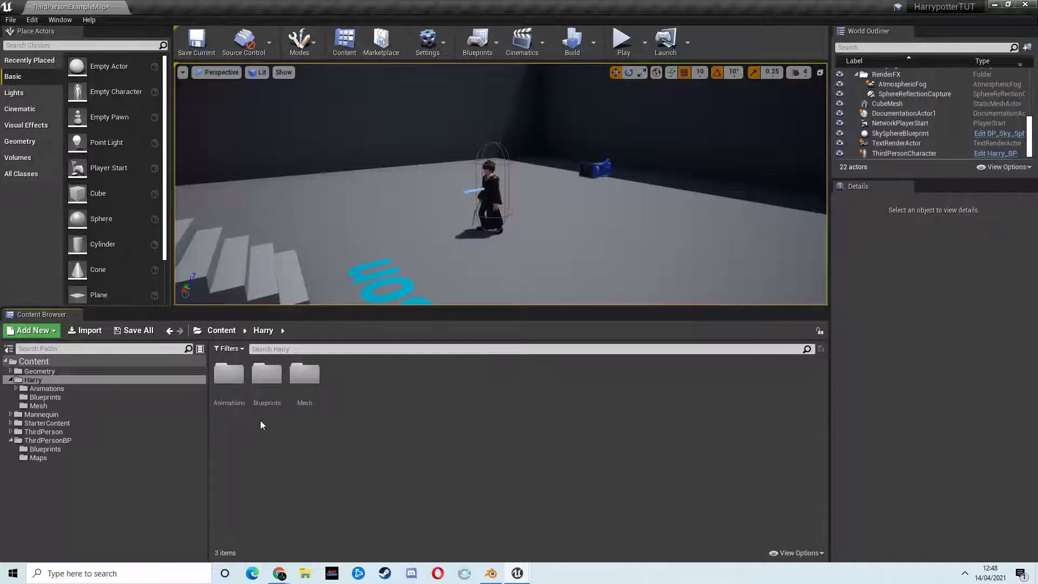
{"action": "double_click", "coordinate": [305, 378]}
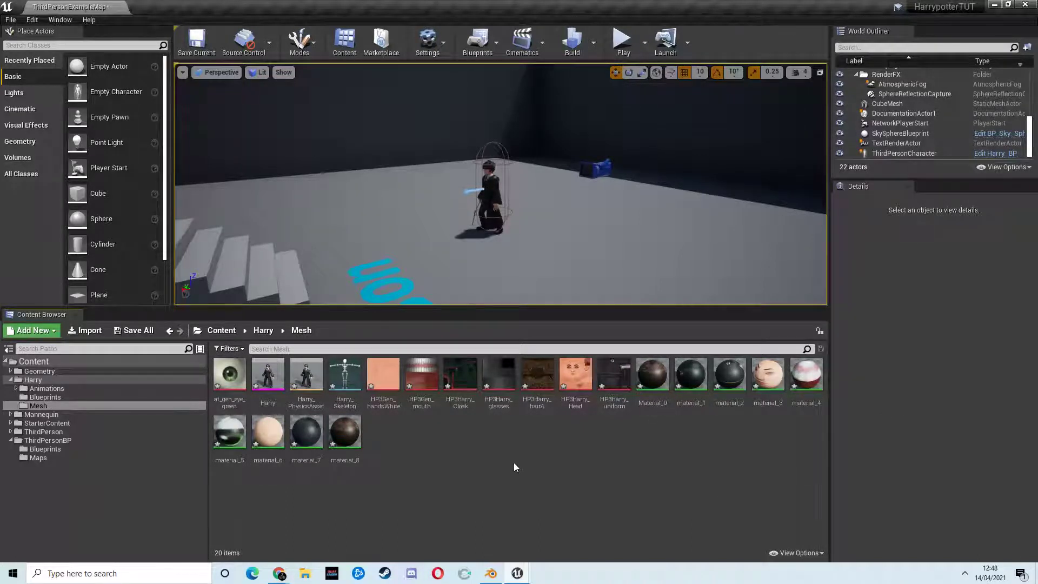
{"action": "scroll", "coordinate": [523, 203], "scroll_direction": "up", "scroll_amount": 6}
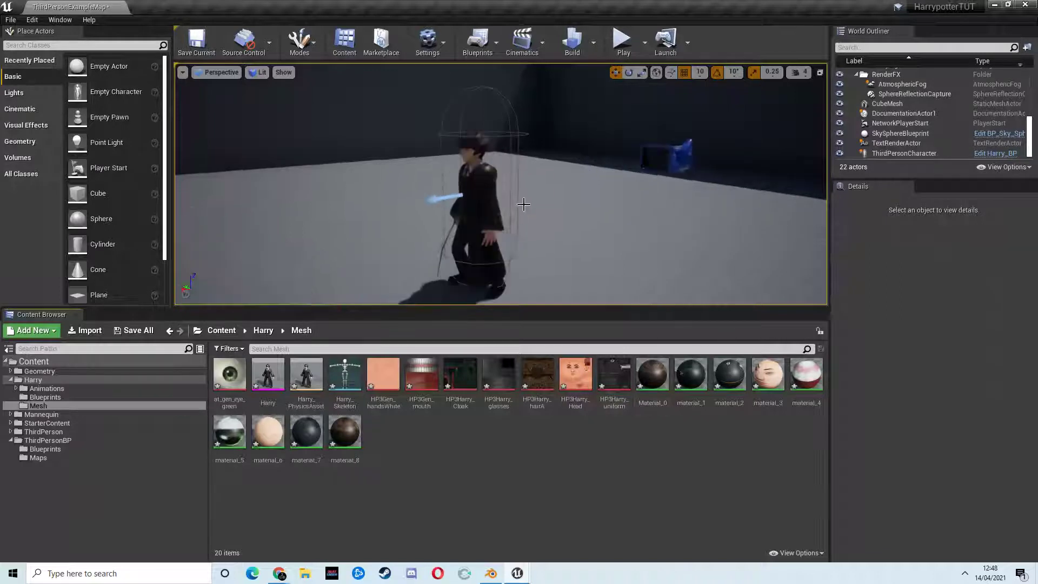
{"action": "scroll", "coordinate": [491, 223], "scroll_direction": "down", "scroll_amount": 2}
{"action": "scroll", "coordinate": [504, 239], "scroll_direction": "up", "scroll_amount": 1}
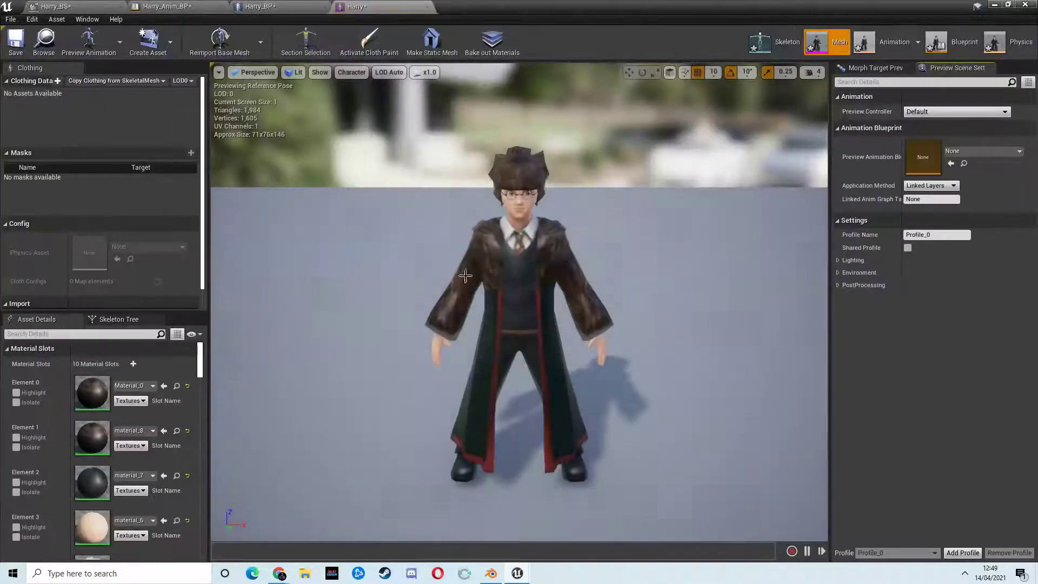
{"action": "scroll", "coordinate": [132, 419], "scroll_direction": "down", "scroll_amount": 1}
{"action": "scroll", "coordinate": [133, 422], "scroll_direction": "down", "scroll_amount": 6}
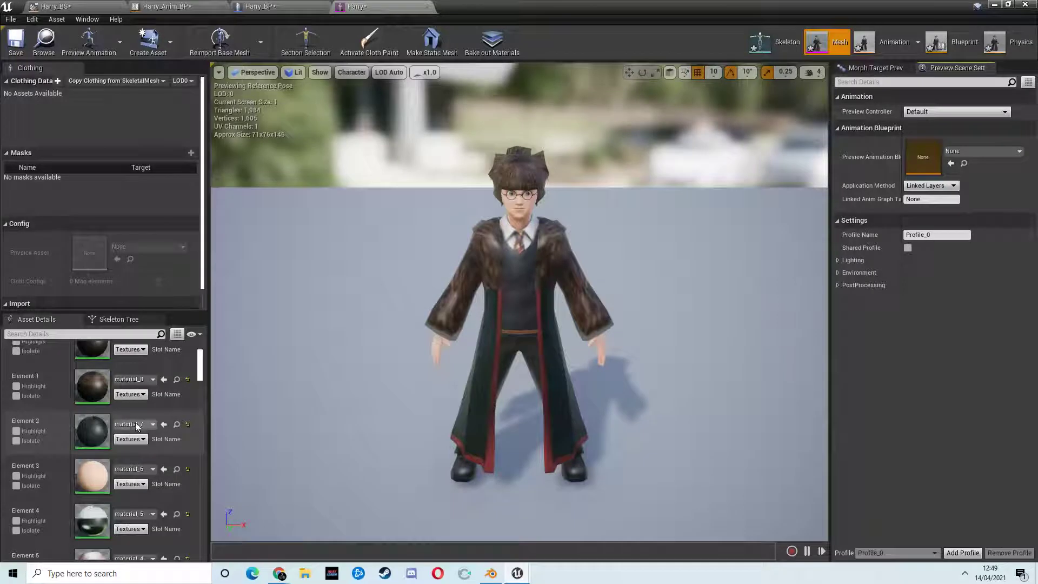
{"action": "scroll", "coordinate": [134, 426], "scroll_direction": "up", "scroll_amount": 3}
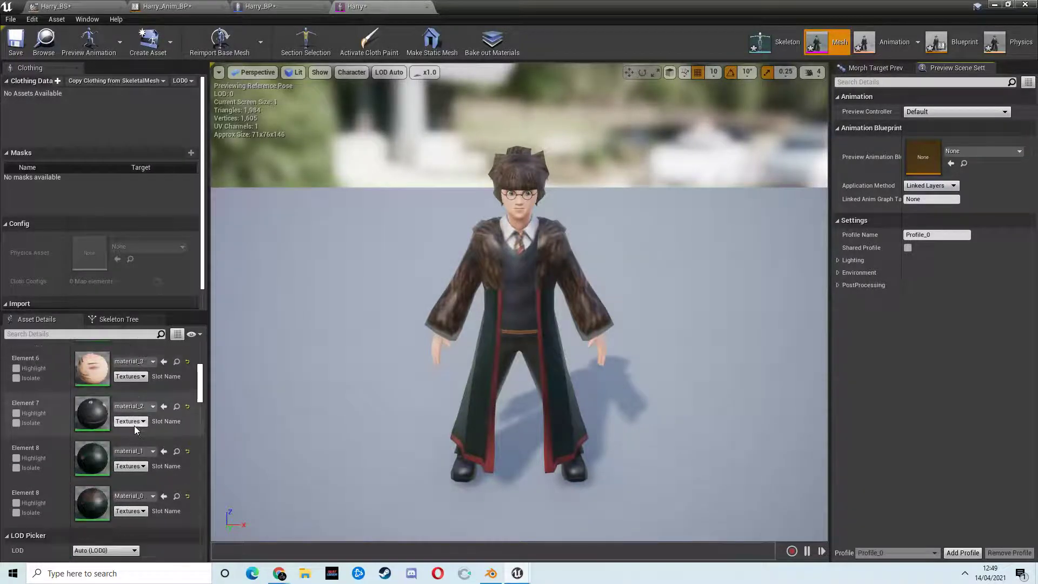
{"action": "scroll", "coordinate": [141, 487], "scroll_direction": "up", "scroll_amount": 4}
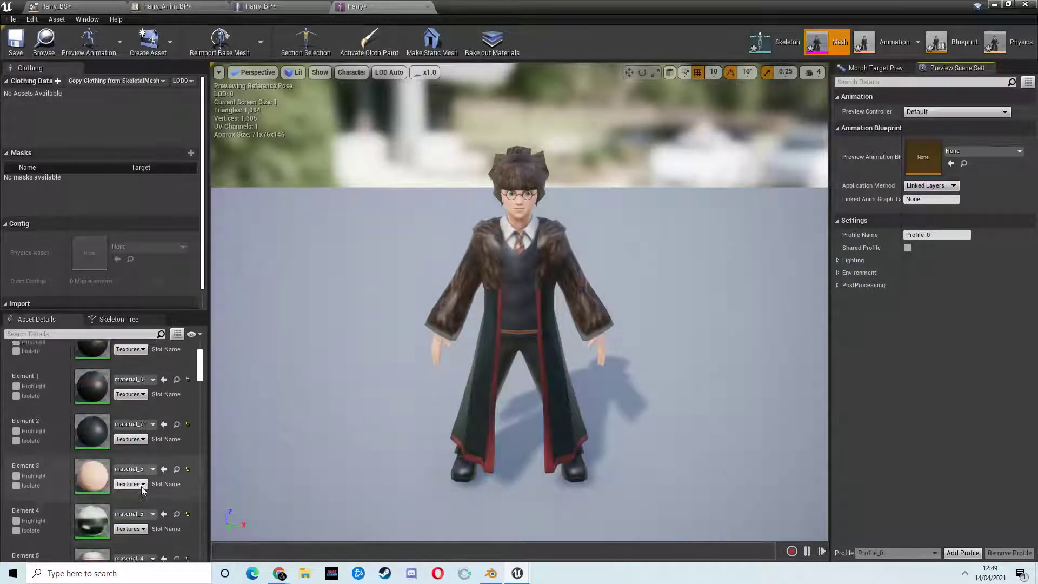
Step: Examine the Harry skeletal mesh in its preview from several angles and distances, checking how the robe, hair and face materials render
{"action": "middle_click_drag", "start_coordinate": [522, 415], "coordinate": [522, 437]}
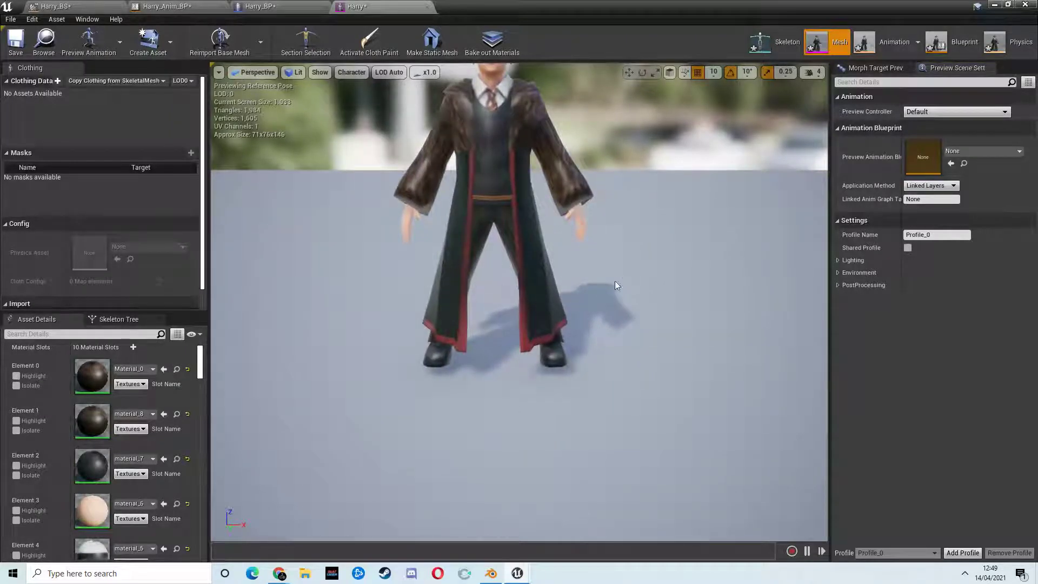
{"action": "key", "text": "d"}
{"action": "right_click_drag", "start_coordinate": [634, 304], "coordinate": [386, 276]}
{"action": "key", "text": "w"}
{"action": "key", "text": "w"}
{"action": "key", "text": "s"}
{"action": "key", "text": "w"}
{"action": "key", "text": "w"}
{"action": "key", "text": "s"}
{"action": "key", "text": "w"}
{"action": "key", "text": "d"}
{"action": "key", "text": "a"}
{"action": "right_click_drag", "start_coordinate": [389, 330], "coordinate": [598, 325]}
{"action": "key", "text": "a"}
{"action": "key", "text": "s"}
{"action": "key", "text": "d"}
{"action": "key", "text": "w"}
{"action": "key", "text": "s"}
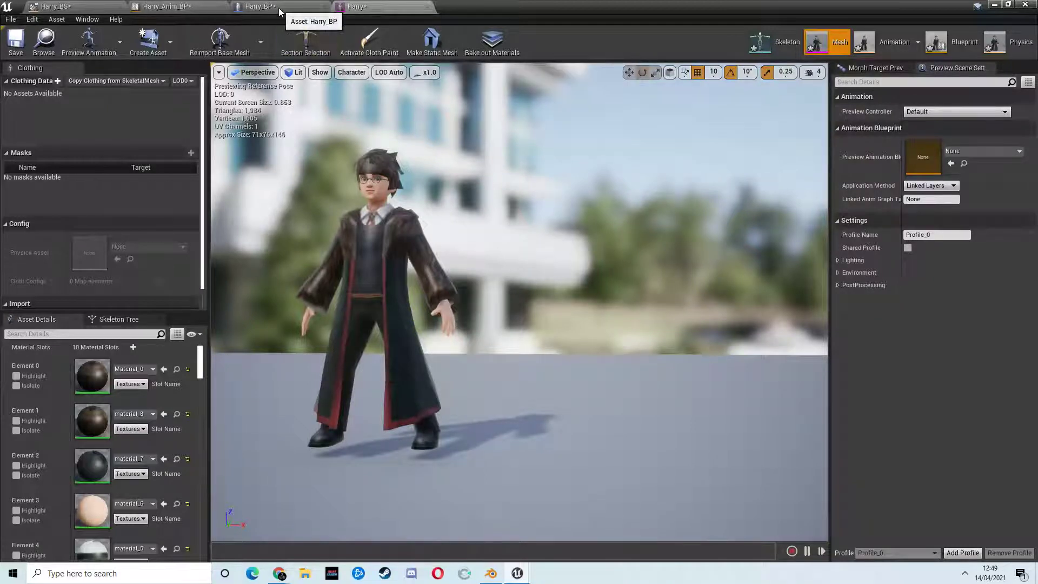
{"action": "right_click_drag", "start_coordinate": [409, 179], "coordinate": [416, 179]}
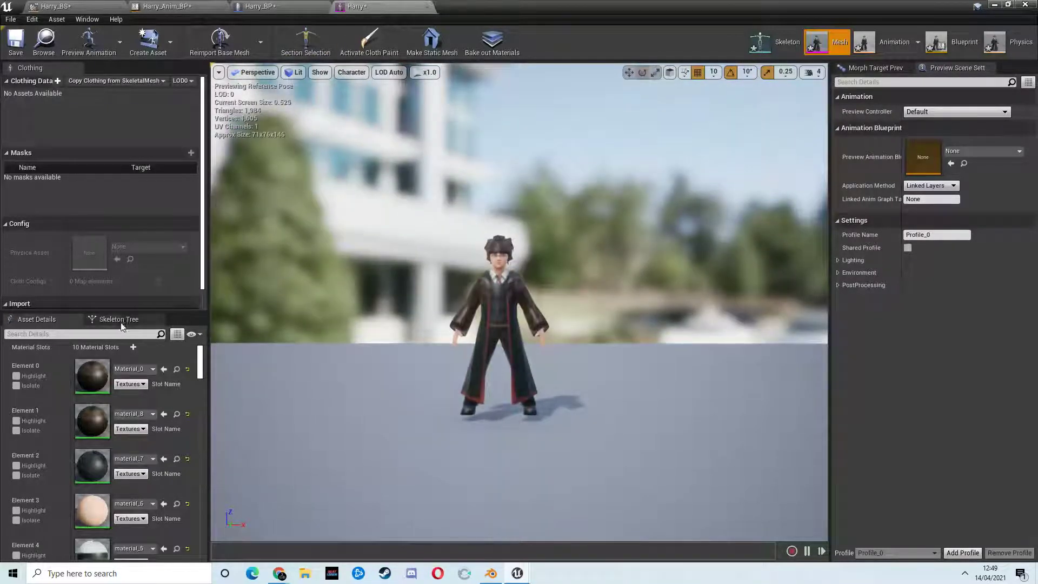
{"action": "left_click", "coordinate": [252, 6]}
{"action": "left_click", "coordinate": [170, 6]}
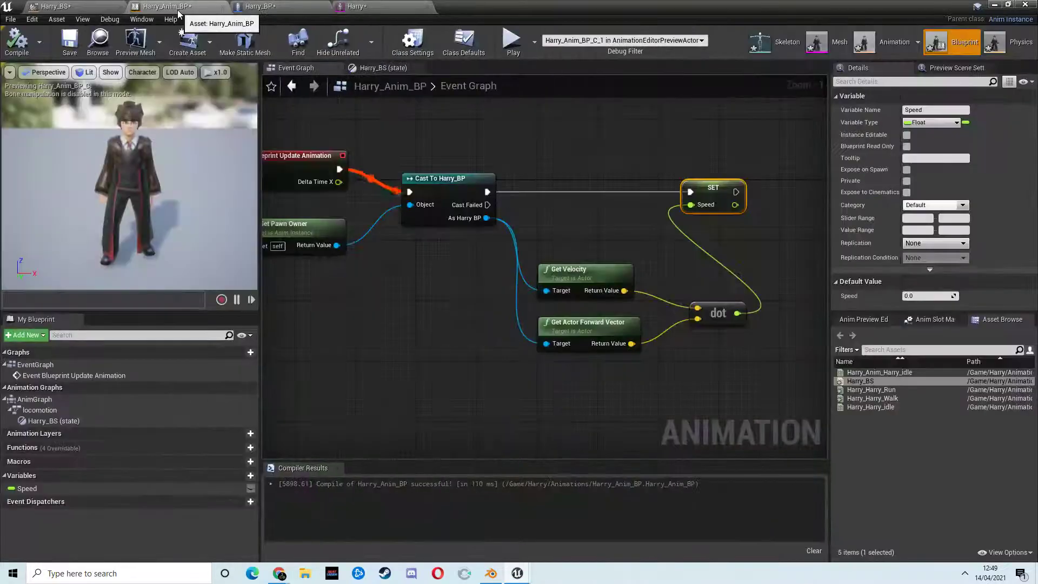
{"action": "left_click", "coordinate": [382, 7]}
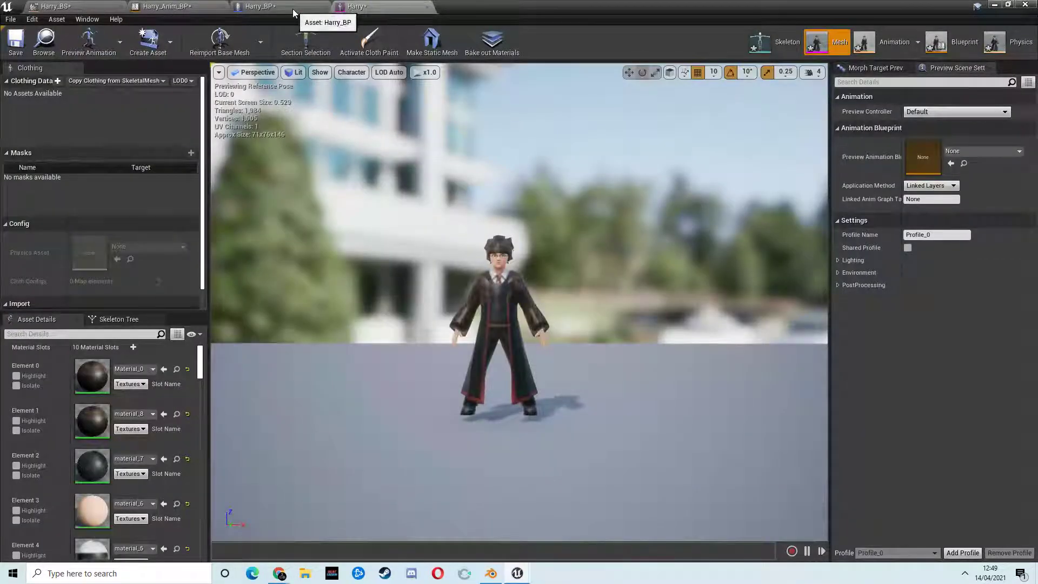
Step: Open Material_0 from the Harry/Mesh folder and examine its Blend Mode options
{"action": "left_click", "coordinate": [993, 5]}
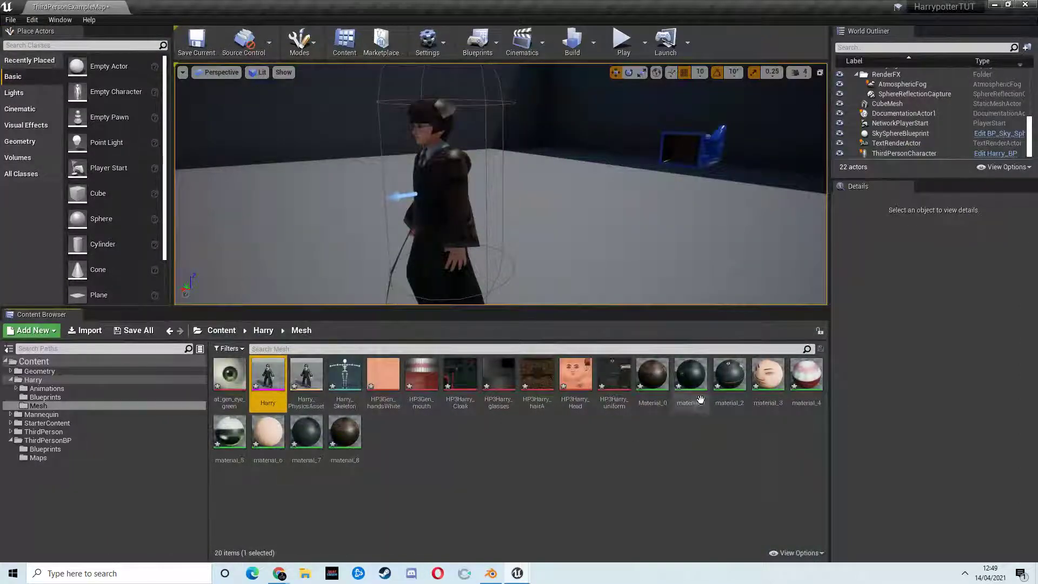
{"action": "double_click", "coordinate": [652, 374]}
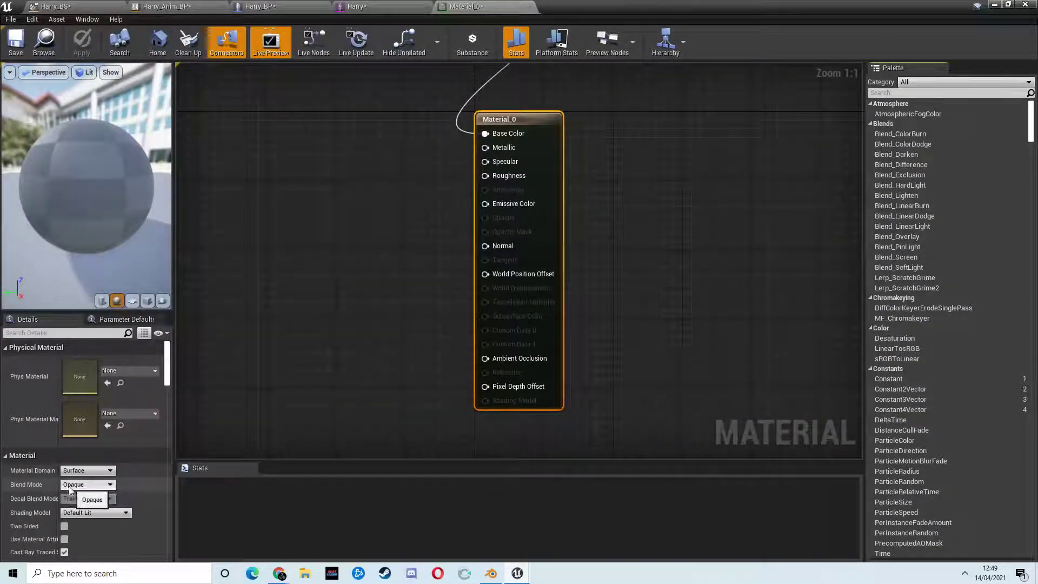
{"action": "left_click", "coordinate": [110, 485]}
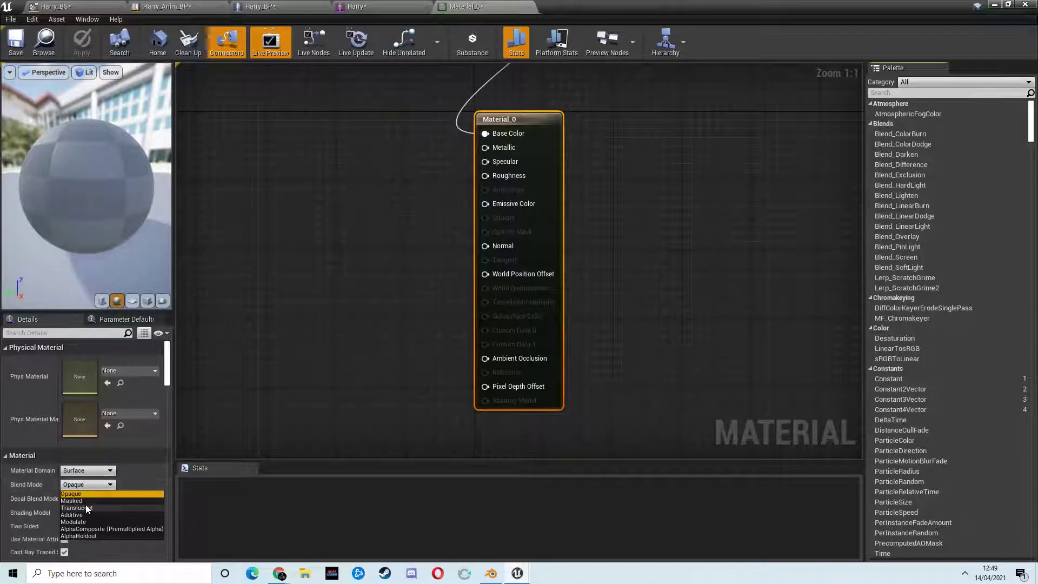
{"action": "left_click", "coordinate": [132, 472]}
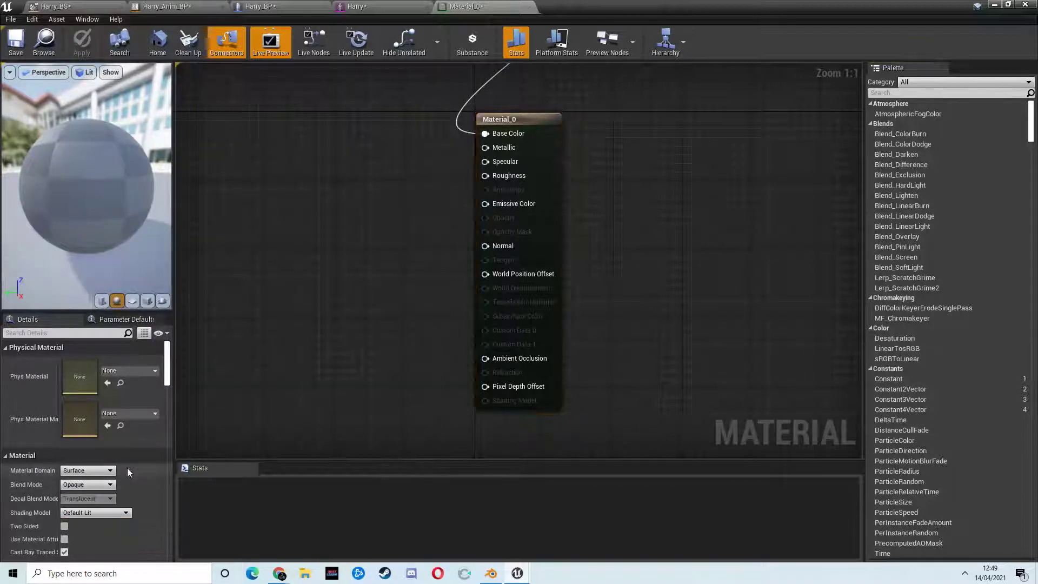
{"action": "left_click", "coordinate": [998, 5]}
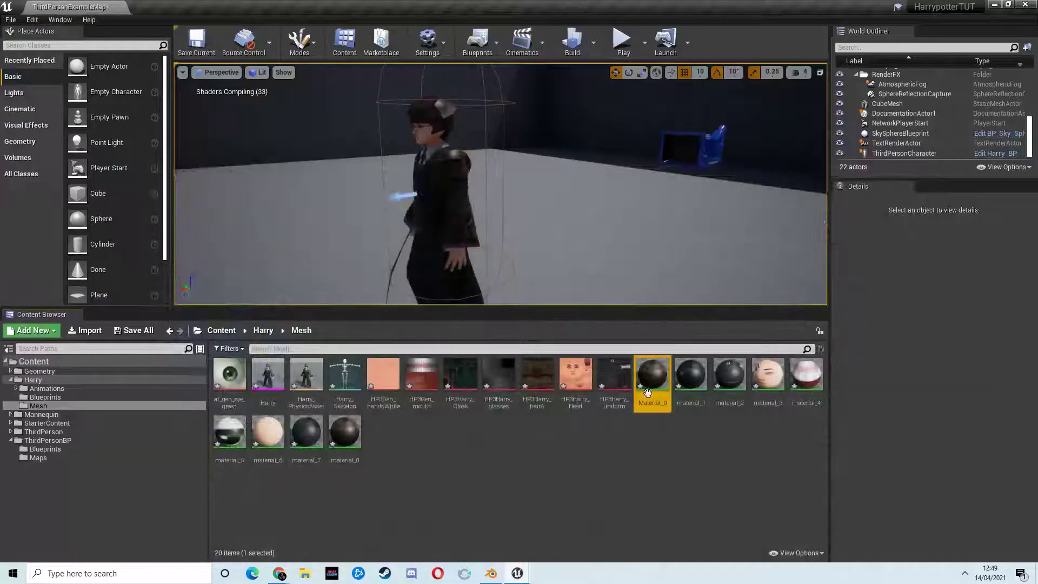
Step: Open material_1, material_2, material_3 and material_4 from the Harry/Mesh folder one after another and check each one's Blend Mode
{"action": "double_click", "coordinate": [690, 378]}
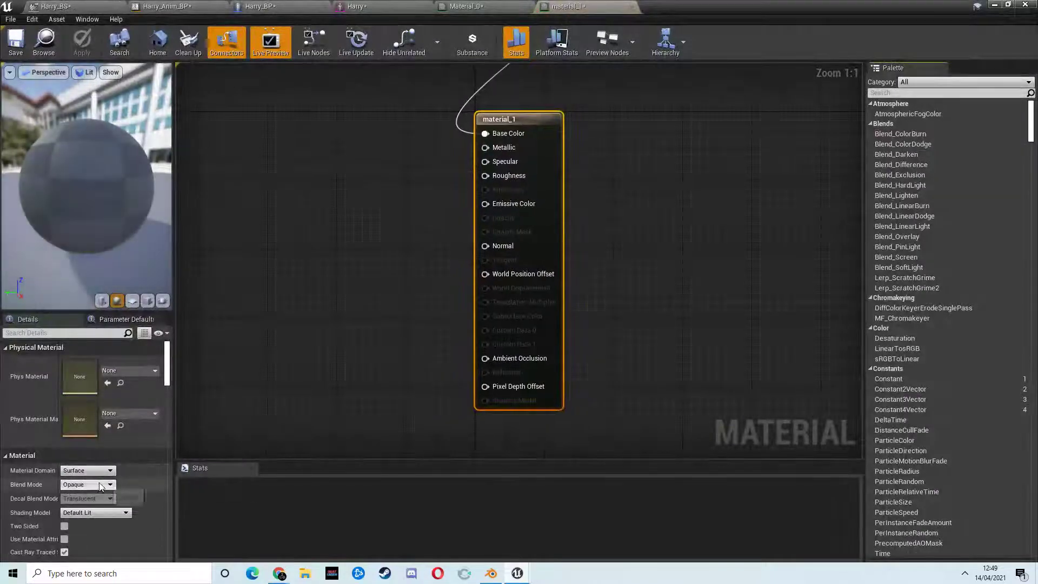
{"action": "left_click", "coordinate": [995, 5]}
{"action": "double_click", "coordinate": [729, 378]}
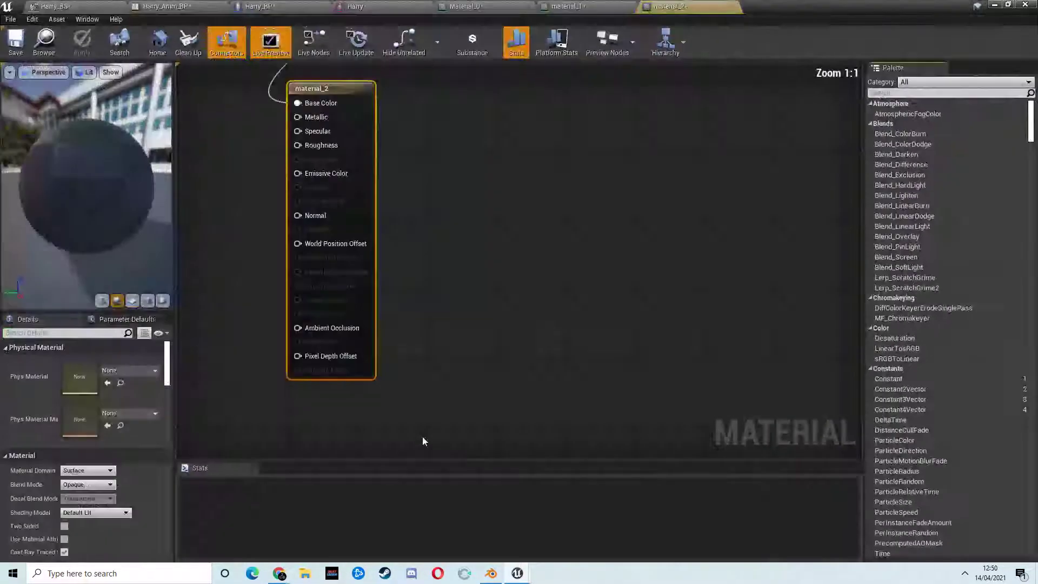
{"action": "left_click", "coordinate": [994, 5]}
{"action": "left_click", "coordinate": [771, 373]}
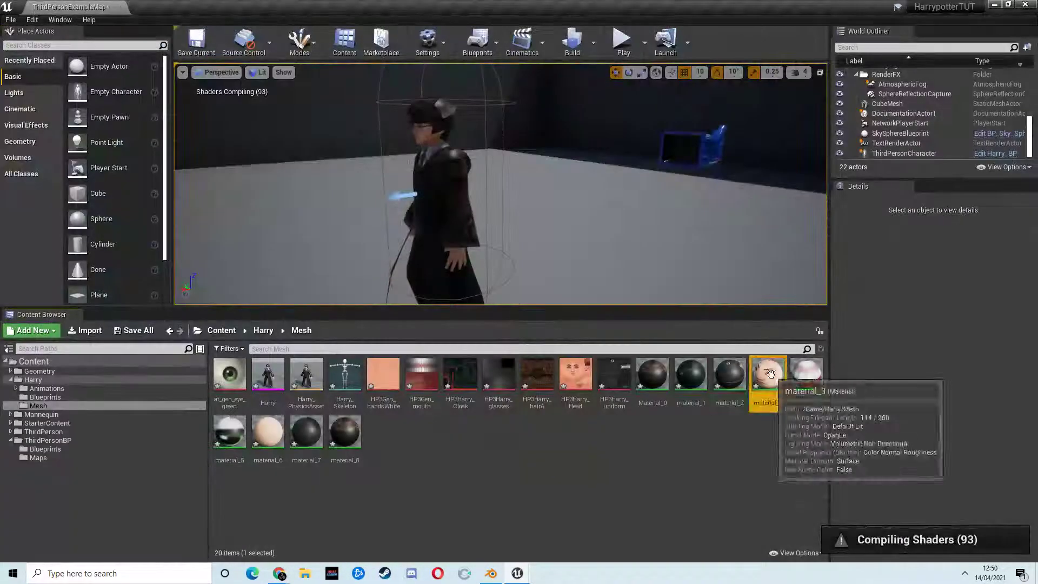
{"action": "double_click", "coordinate": [770, 372]}
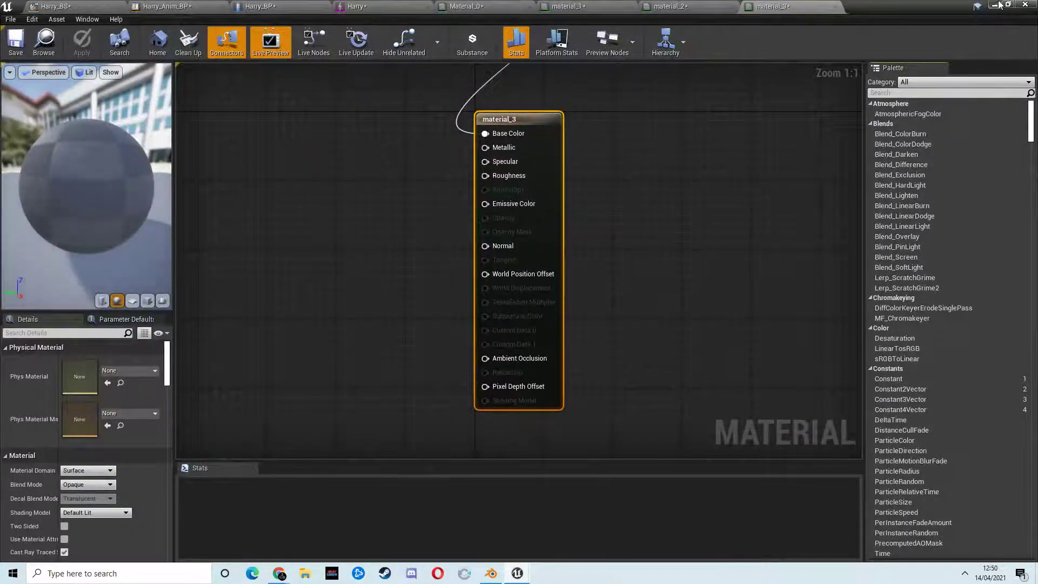
{"action": "left_click", "coordinate": [995, 5]}
{"action": "double_click", "coordinate": [811, 373]}
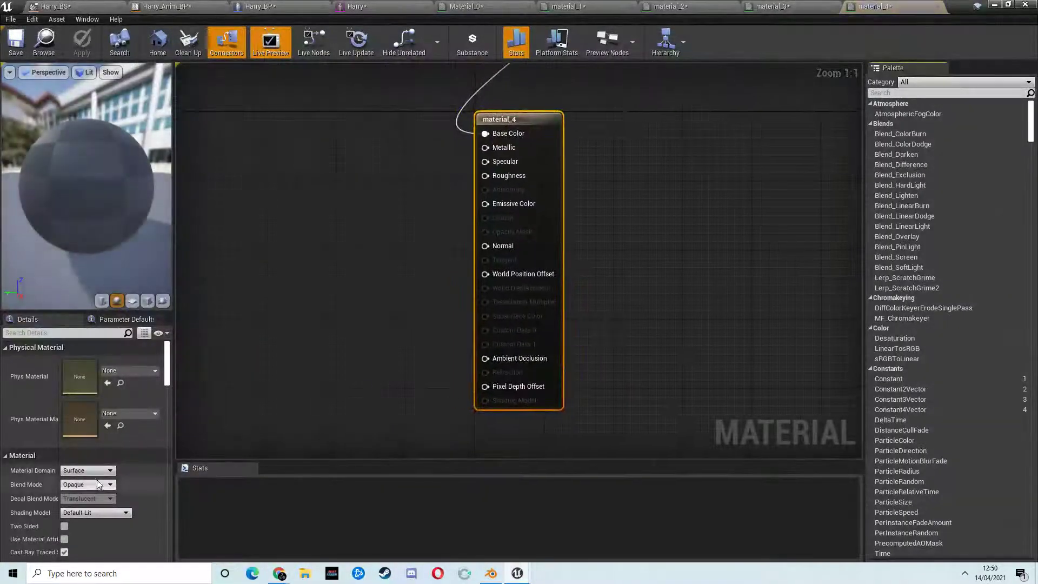
{"action": "left_click", "coordinate": [994, 5]}
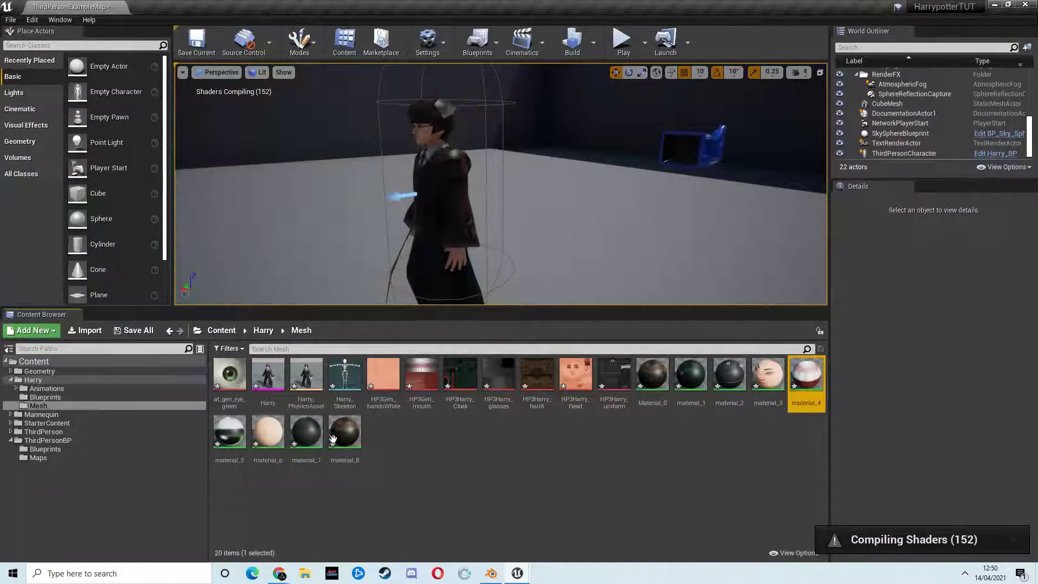
Step: Open material_5, material_6, material_7 and material_8 from the Harry/Mesh folder and check each one's Blend Mode
{"action": "double_click", "coordinate": [251, 439]}
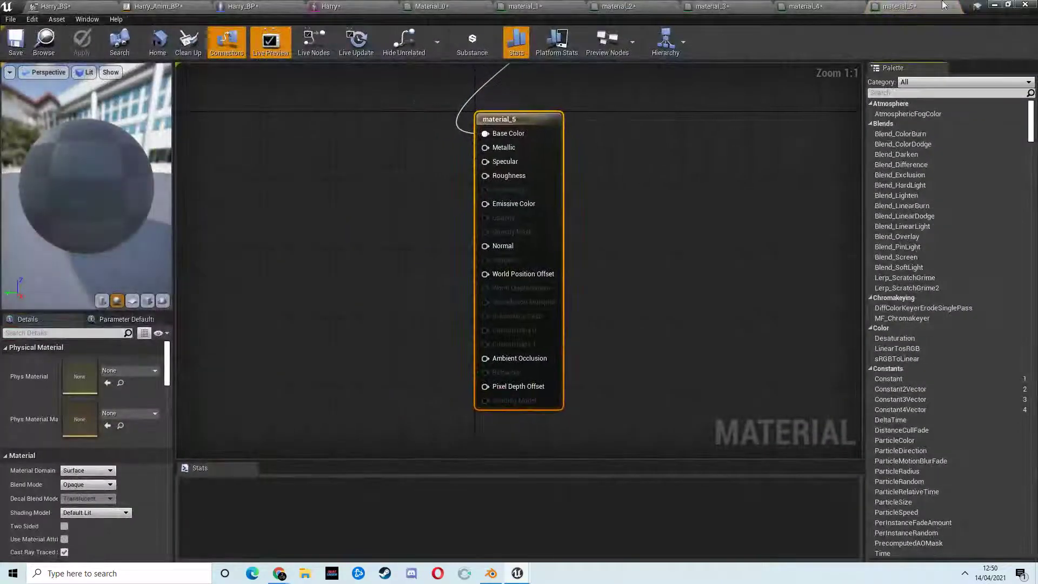
{"action": "left_click", "coordinate": [995, 5]}
{"action": "double_click", "coordinate": [269, 442]}
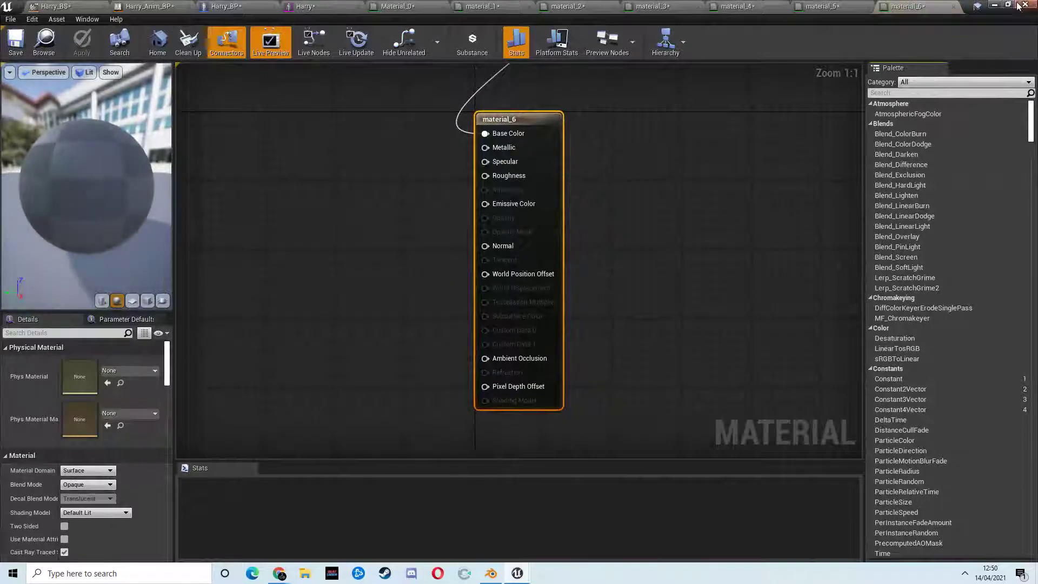
{"action": "left_click", "coordinate": [994, 7]}
{"action": "double_click", "coordinate": [301, 439]}
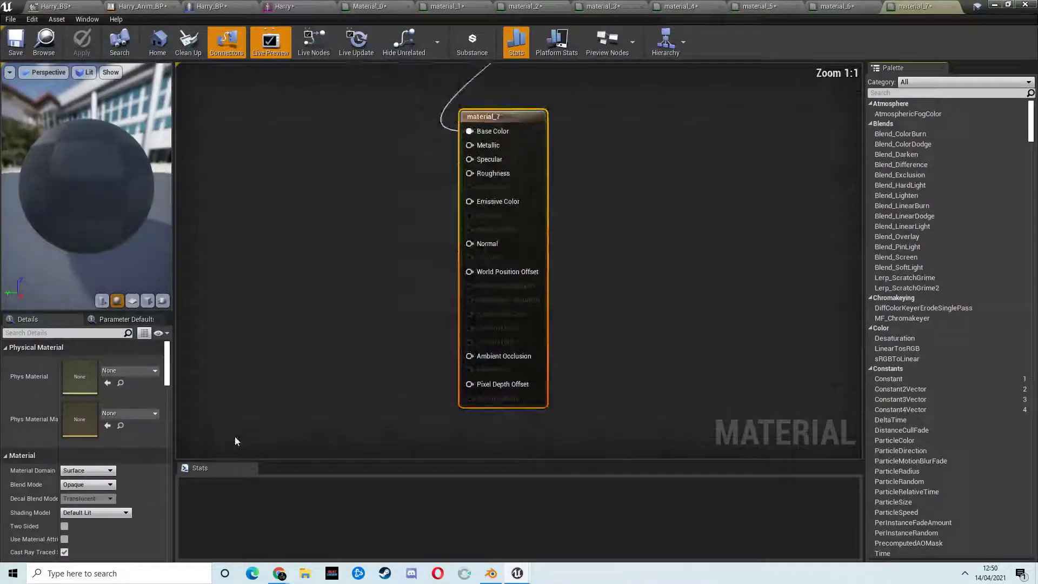
{"action": "left_click", "coordinate": [994, 5]}
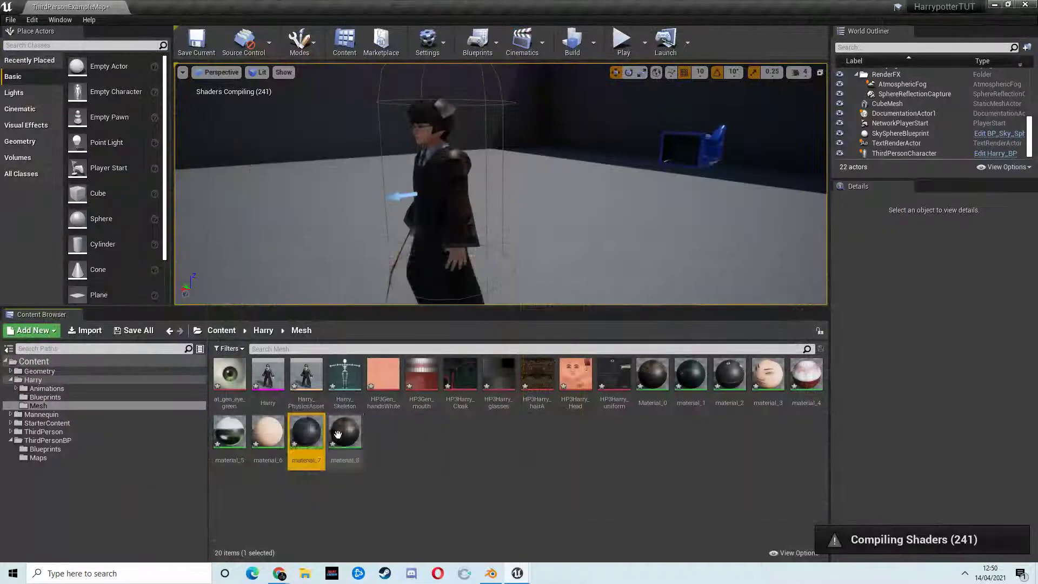
{"action": "double_click", "coordinate": [339, 439]}
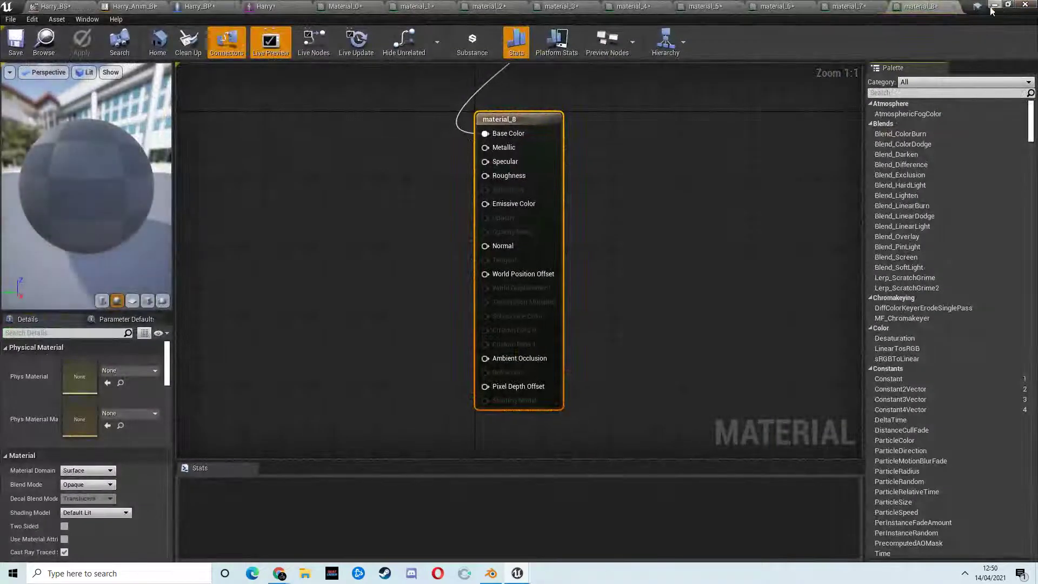
Step: Close the material editors from material_8 back to material_1, leaving Material_0 open
{"action": "left_click", "coordinate": [953, 7]}
{"action": "left_click", "coordinate": [954, 7]}
{"action": "left_click", "coordinate": [954, 7]}
{"action": "left_click", "coordinate": [954, 7]}
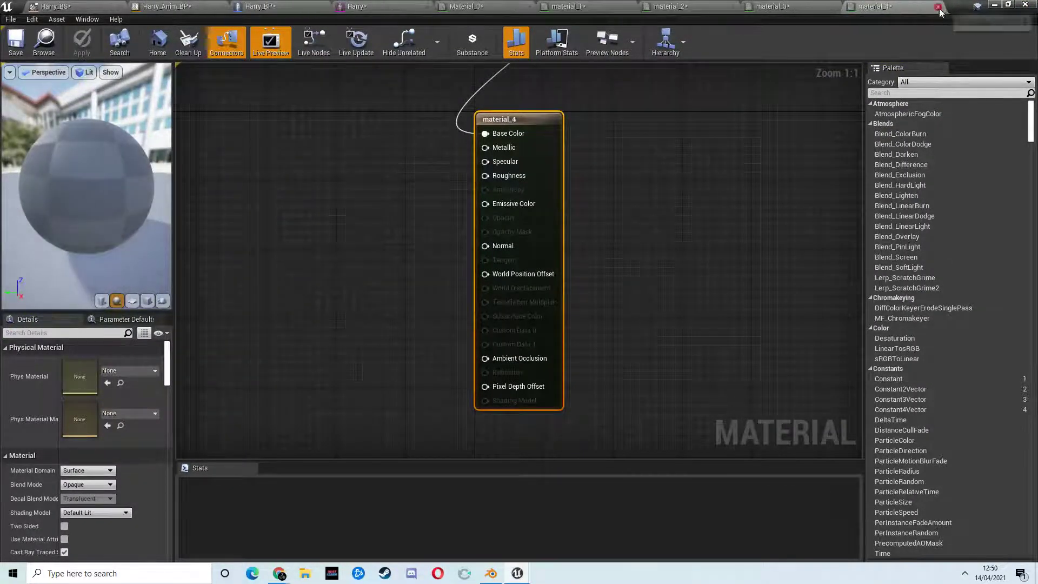
{"action": "left_click", "coordinate": [939, 7]}
{"action": "left_click", "coordinate": [839, 7]}
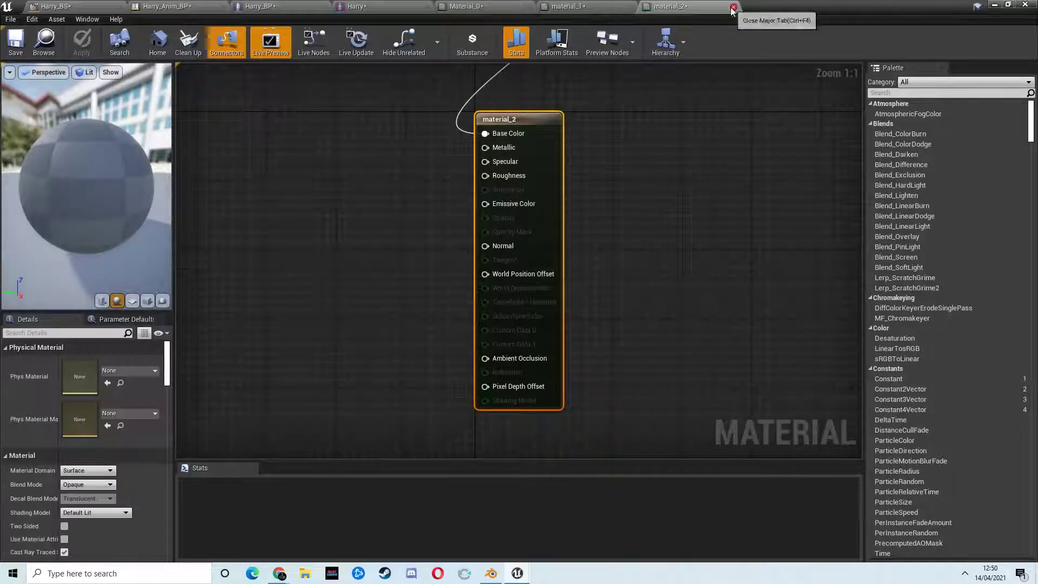
{"action": "left_click", "coordinate": [733, 7]}
{"action": "left_click", "coordinate": [631, 7]}
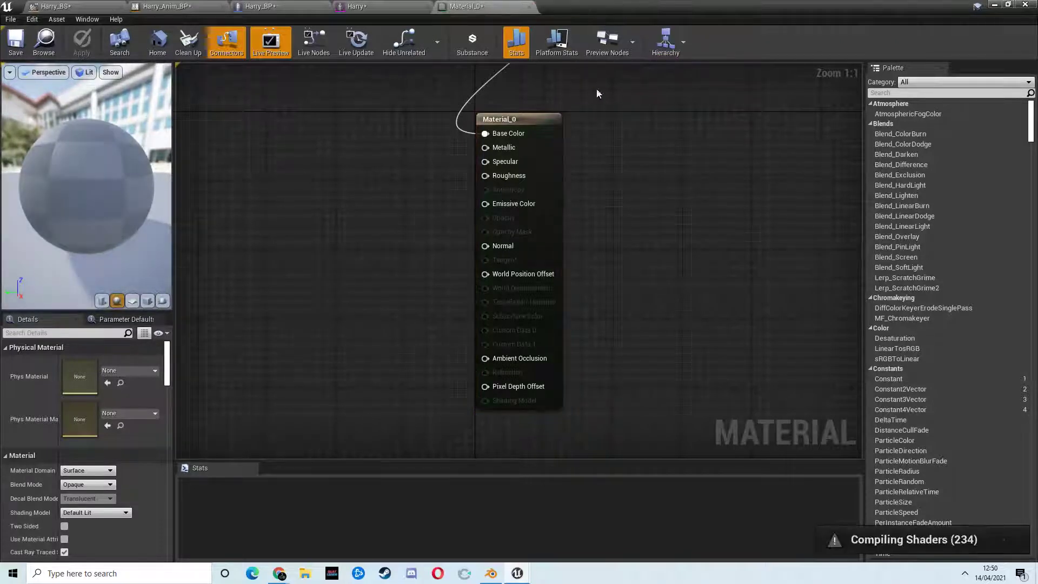
Step: Move the Texture Sample node in Material_0's graph to the left of the main material node
{"action": "scroll", "coordinate": [615, 118], "scroll_direction": "down", "scroll_amount": 5}
{"action": "right_click_drag", "start_coordinate": [615, 117], "coordinate": [590, 216]}
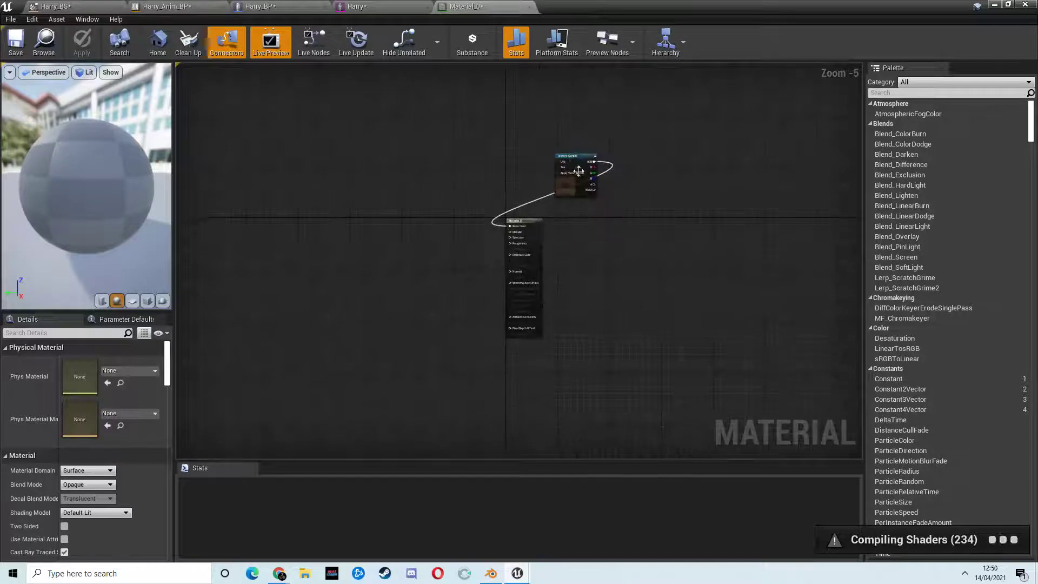
{"action": "left_click_drag", "start_coordinate": [574, 173], "coordinate": [441, 222]}
{"action": "scroll", "coordinate": [513, 201], "scroll_direction": "up", "scroll_amount": 2}
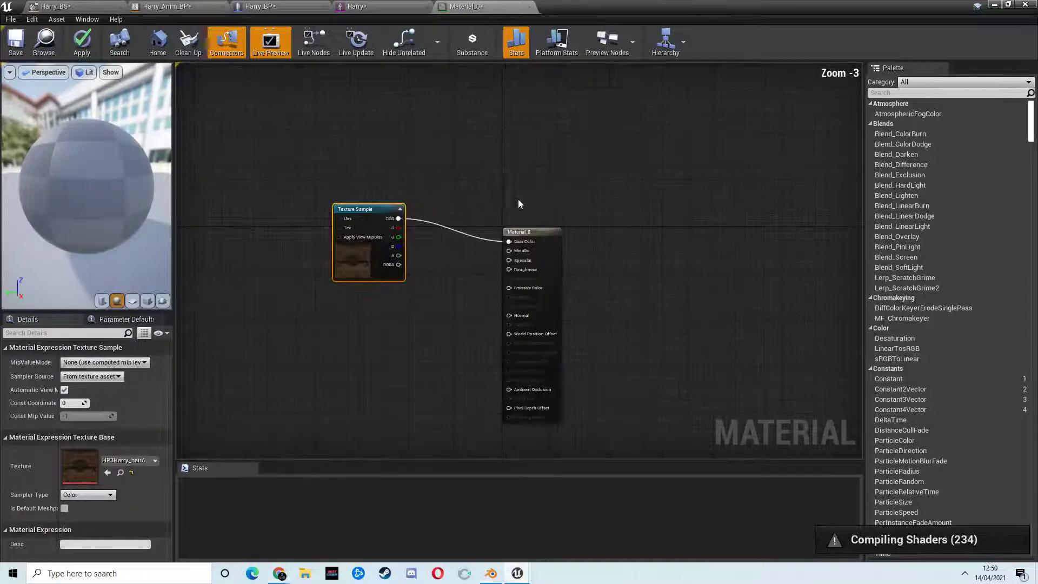
Step: Inspect Harry from behind in the level and reopen the Harry skeletal mesh from the Harry/Mesh folder
{"action": "left_click", "coordinate": [999, 6]}
{"action": "right_click_drag", "start_coordinate": [415, 221], "coordinate": [647, 176]}
{"action": "right_click_drag", "start_coordinate": [336, 212], "coordinate": [468, 213]}
{"action": "key", "text": "s"}
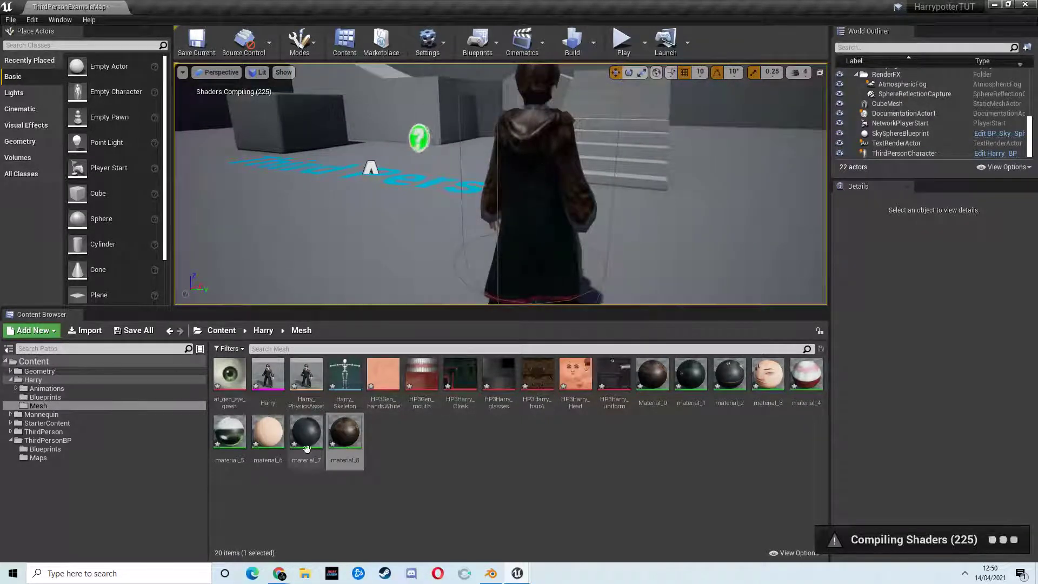
{"action": "double_click", "coordinate": [268, 373]}
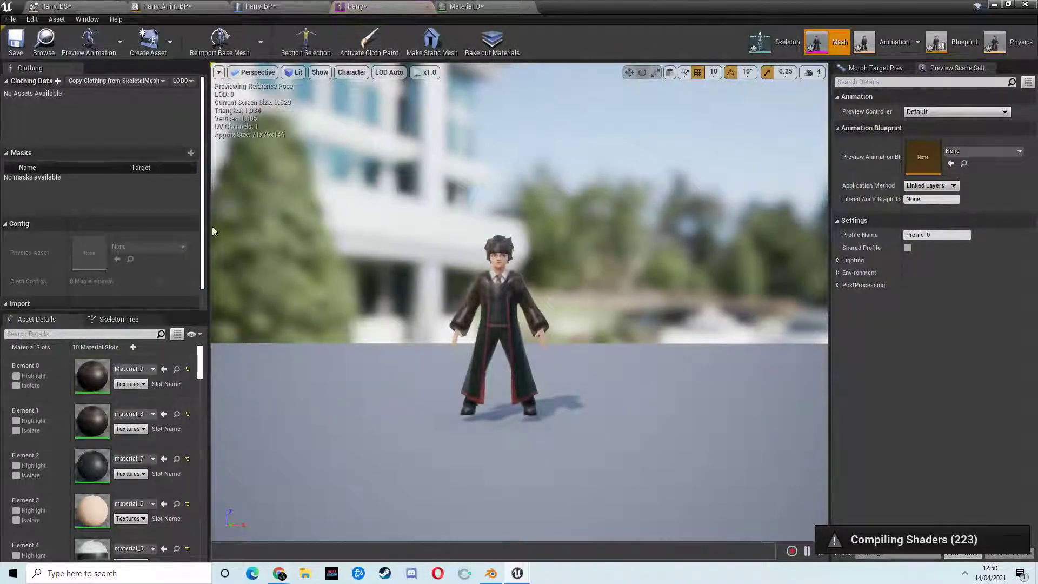
Step: Make the Harry mesh editor a smaller floating window beside the Content Browser's materials, with its material slots and a close-up of Harry in view
{"action": "left_click_drag", "start_coordinate": [596, 13], "coordinate": [591, 45]}
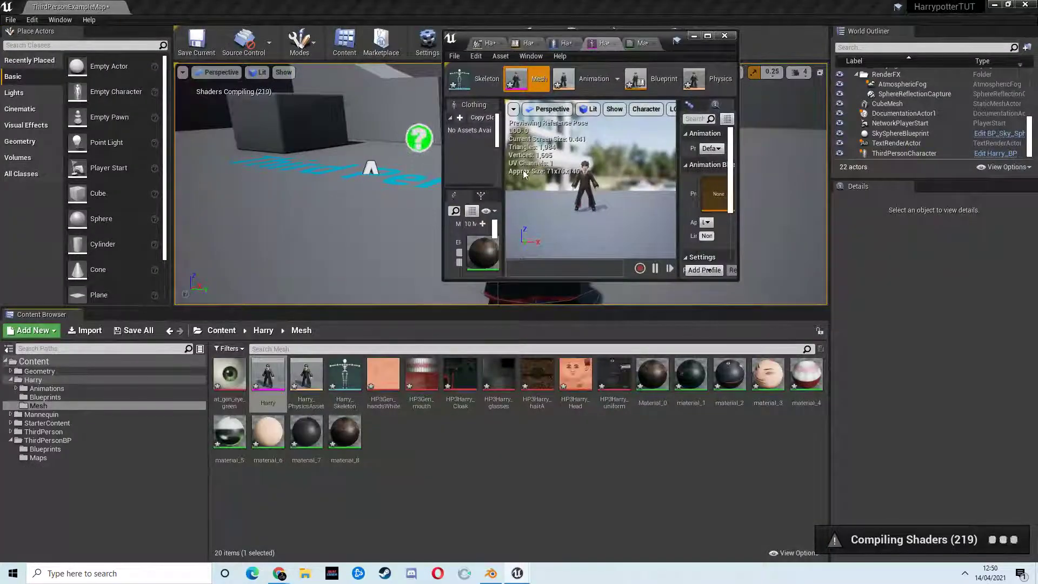
{"action": "left_click_drag", "start_coordinate": [500, 231], "coordinate": [541, 233]}
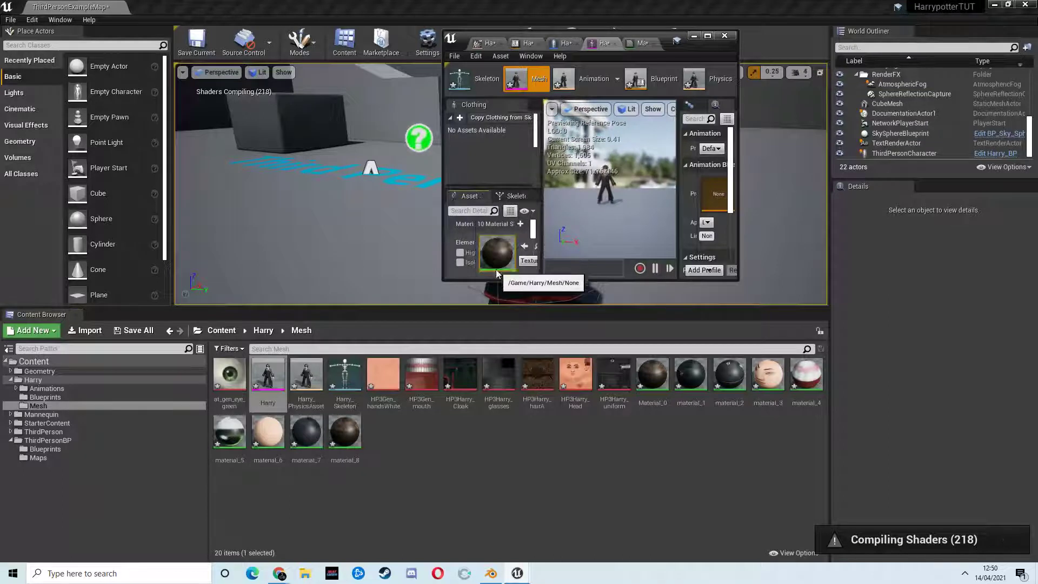
{"action": "left_click_drag", "start_coordinate": [540, 246], "coordinate": [593, 246]}
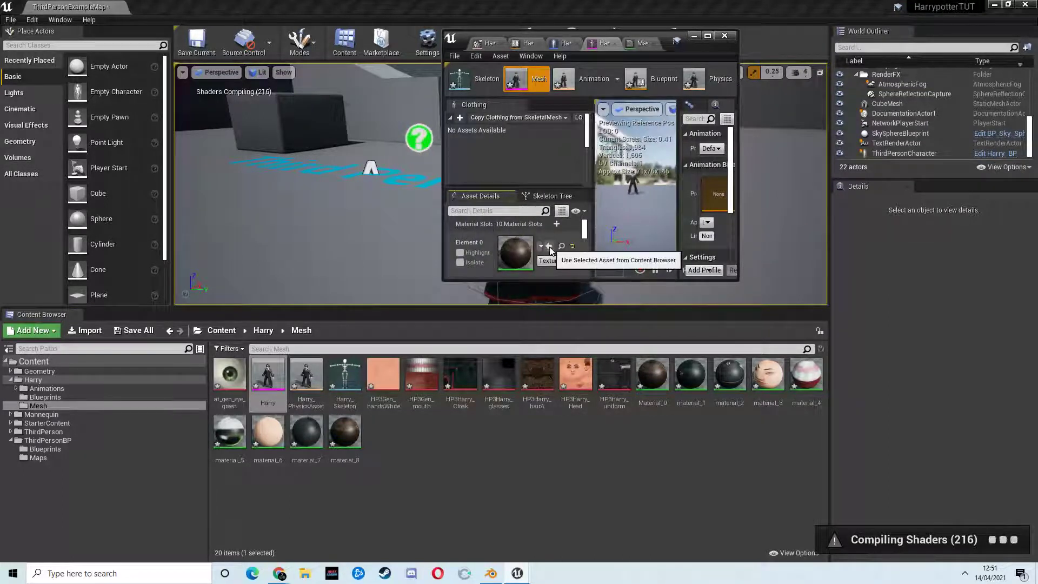
{"action": "left_click_drag", "start_coordinate": [668, 38], "coordinate": [310, 40]}
{"action": "left_click_drag", "start_coordinate": [259, 282], "coordinate": [260, 545]}
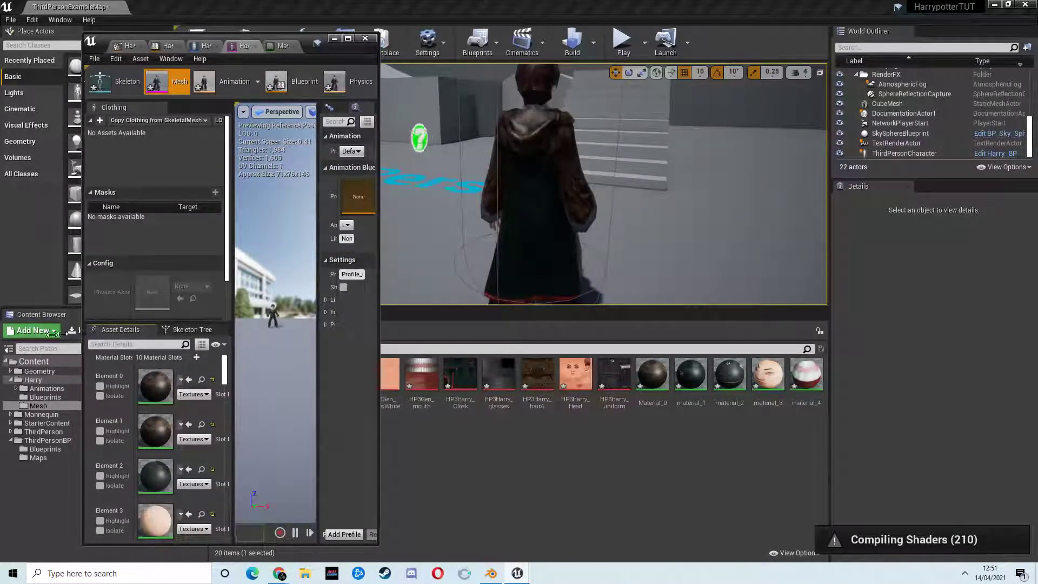
{"action": "left_click_drag", "start_coordinate": [84, 335], "coordinate": [3, 335]}
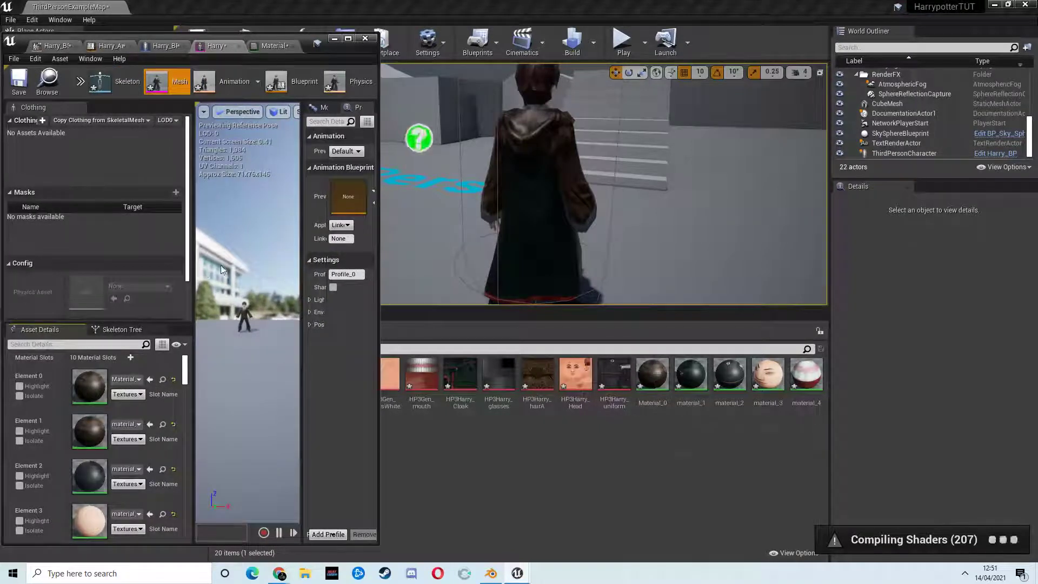
{"action": "left_click_drag", "start_coordinate": [193, 273], "coordinate": [182, 277]}
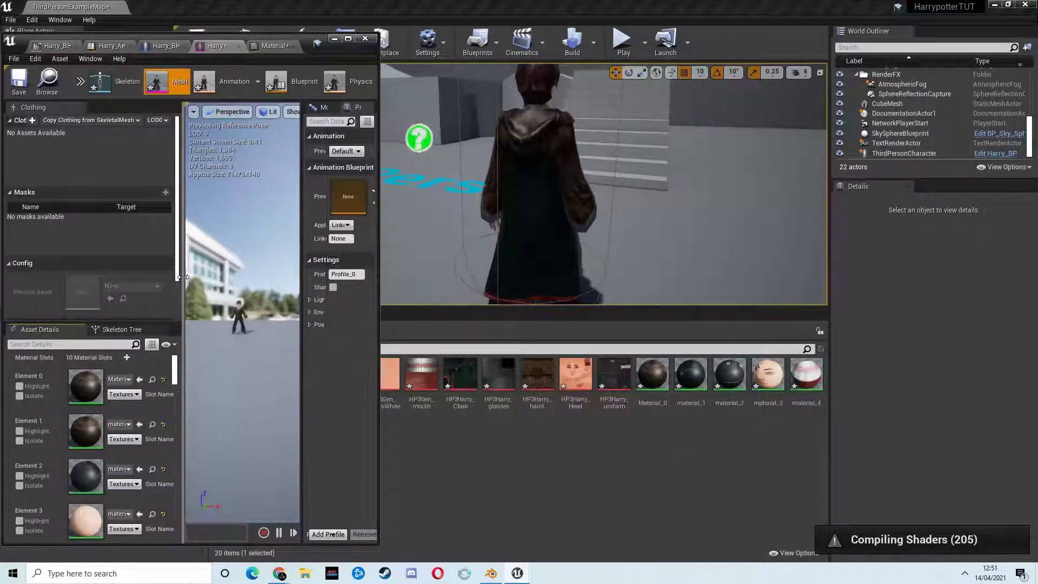
{"action": "scroll", "coordinate": [219, 312], "scroll_direction": "up", "scroll_amount": 5}
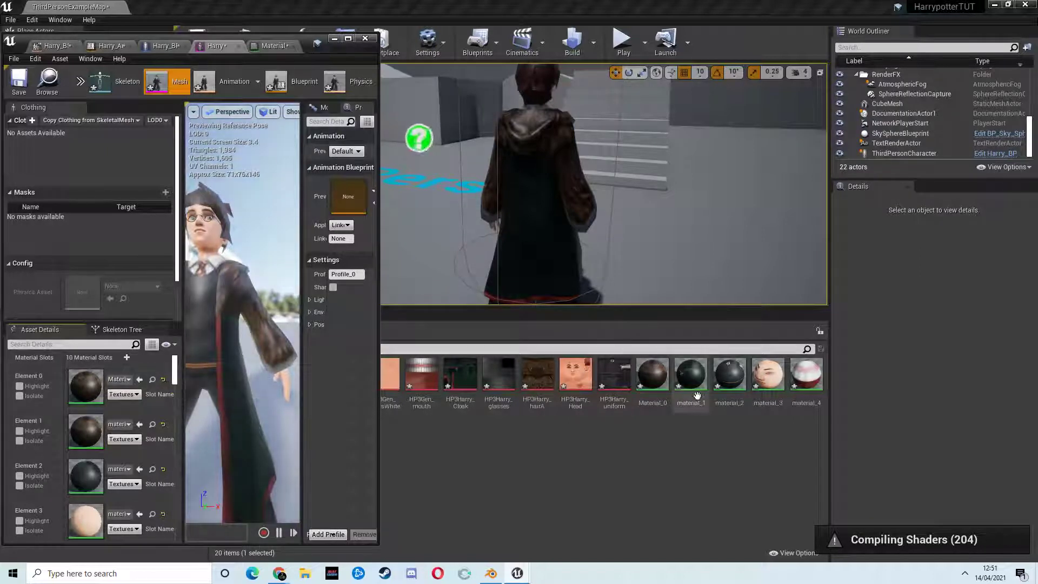
Step: Try material_1 in the mesh's Element 0 slot, inspect Harry in the preview and reset the slot to its default material
{"action": "left_click", "coordinate": [689, 373]}
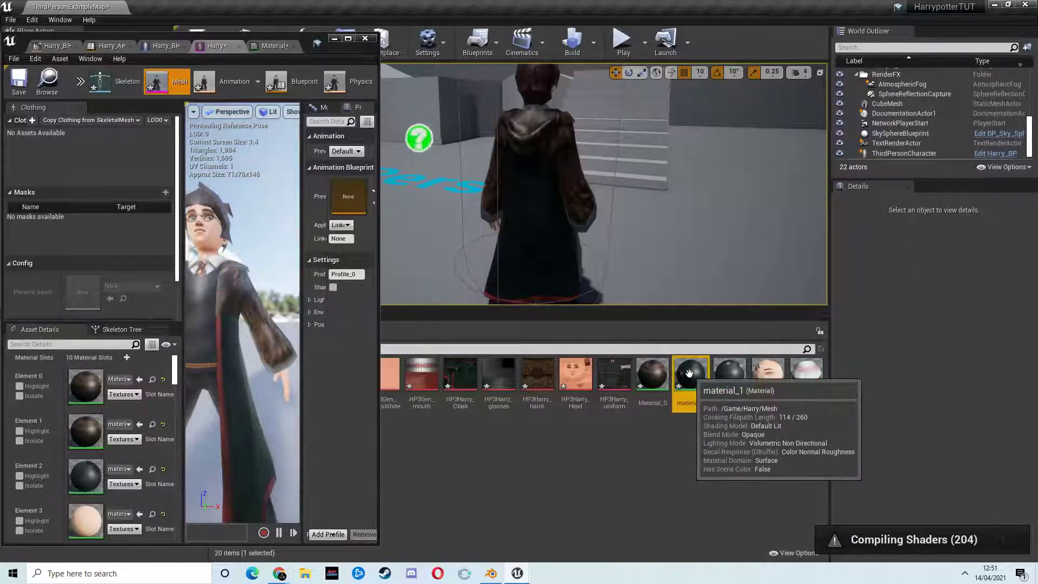
{"action": "left_click", "coordinate": [140, 379]}
{"action": "scroll", "coordinate": [238, 311], "scroll_direction": "down", "scroll_amount": 5}
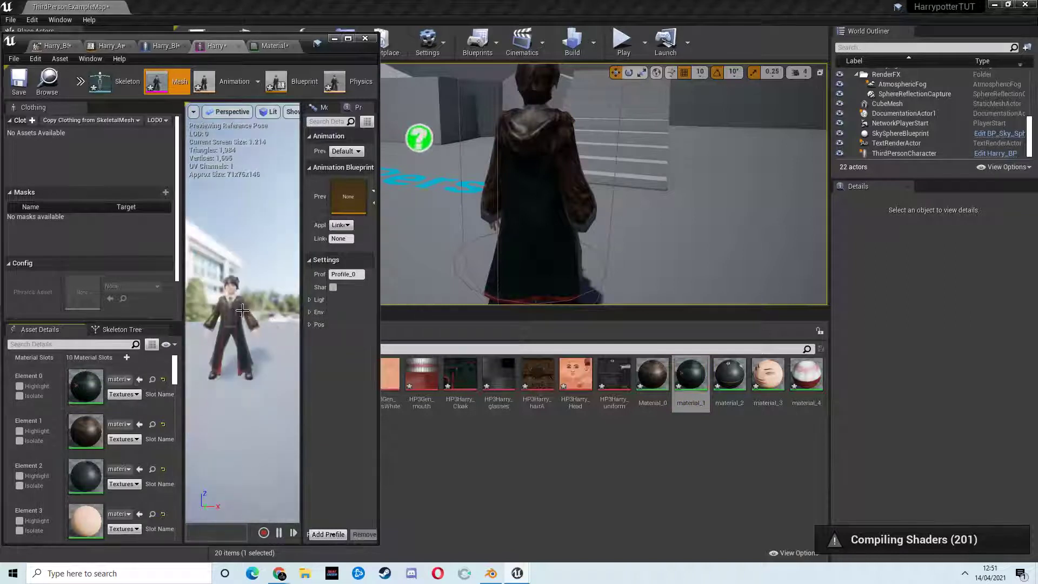
{"action": "scroll", "coordinate": [246, 323], "scroll_direction": "up", "scroll_amount": 5}
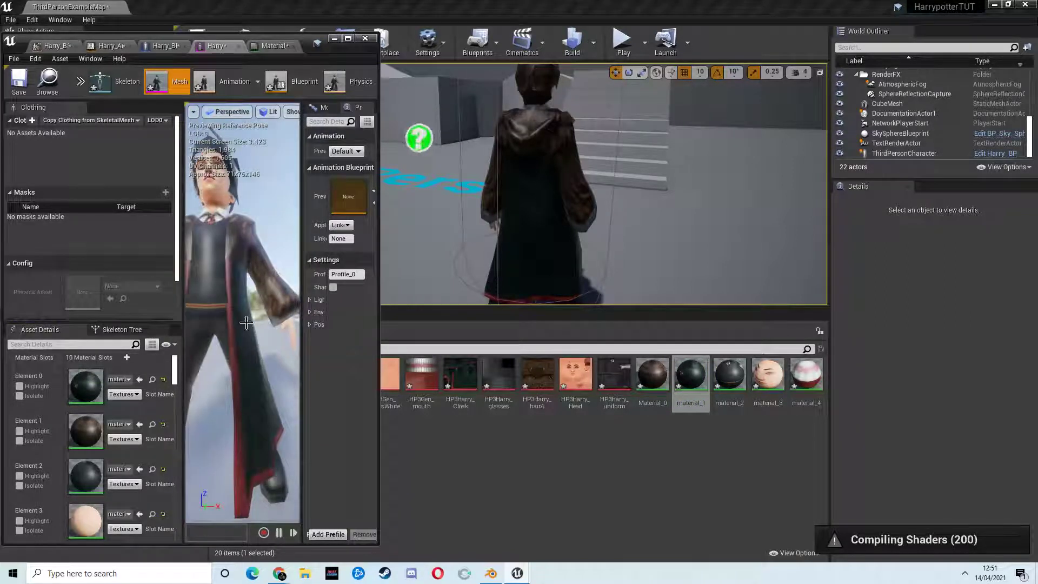
{"action": "scroll", "coordinate": [253, 315], "scroll_direction": "down", "scroll_amount": 5}
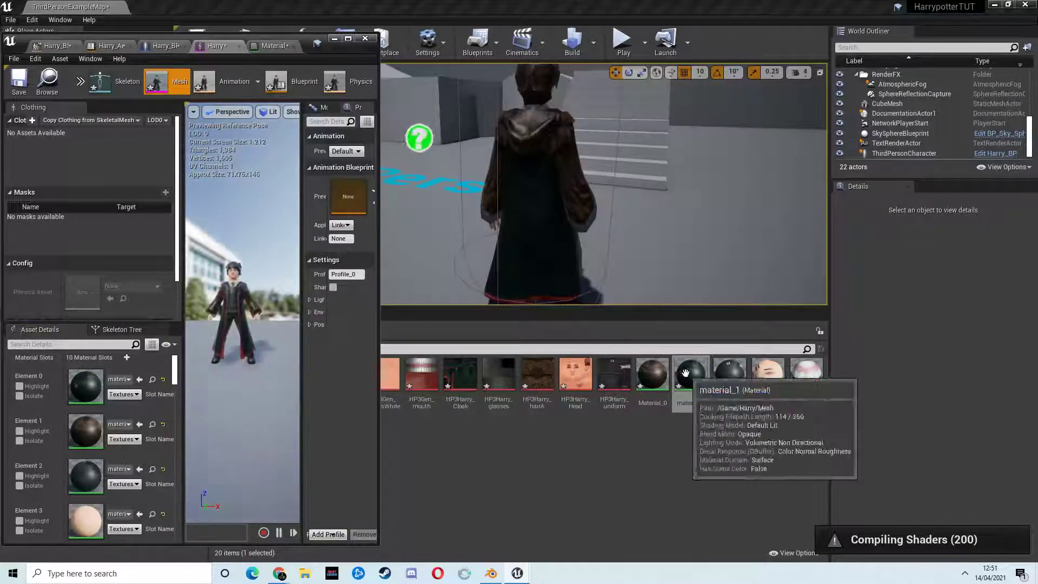
{"action": "left_click", "coordinate": [163, 378]}
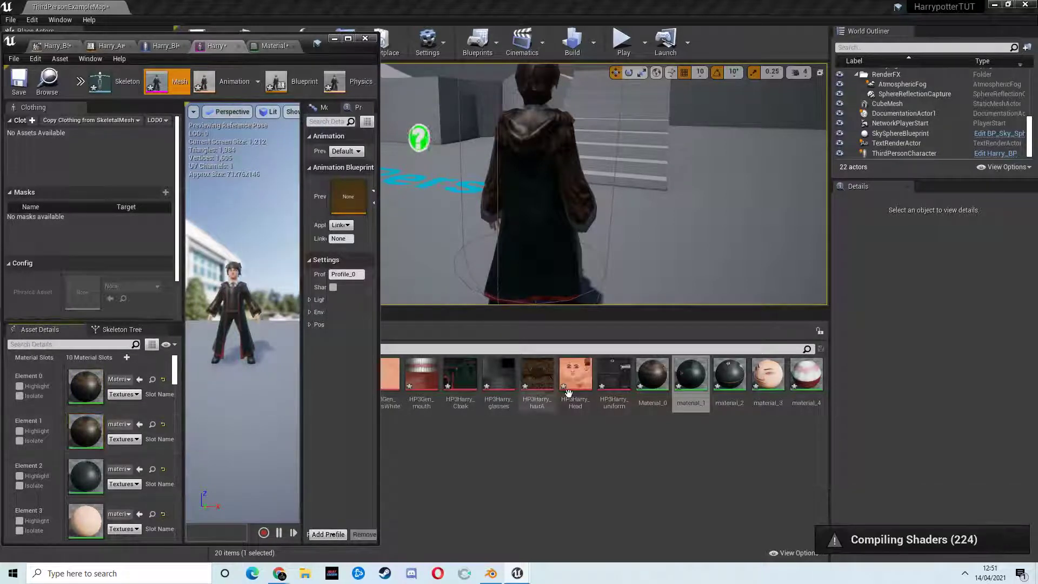
Step: Open material_1 to view its graph and return to the Harry skeletal mesh
{"action": "double_click", "coordinate": [691, 380]}
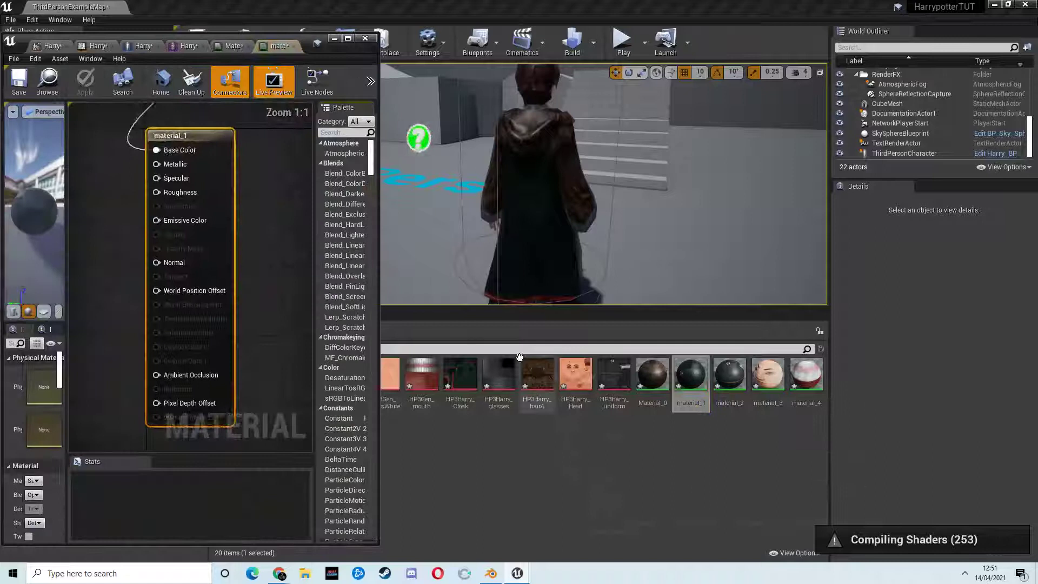
{"action": "left_click", "coordinate": [229, 46]}
{"action": "left_click", "coordinate": [189, 45]}
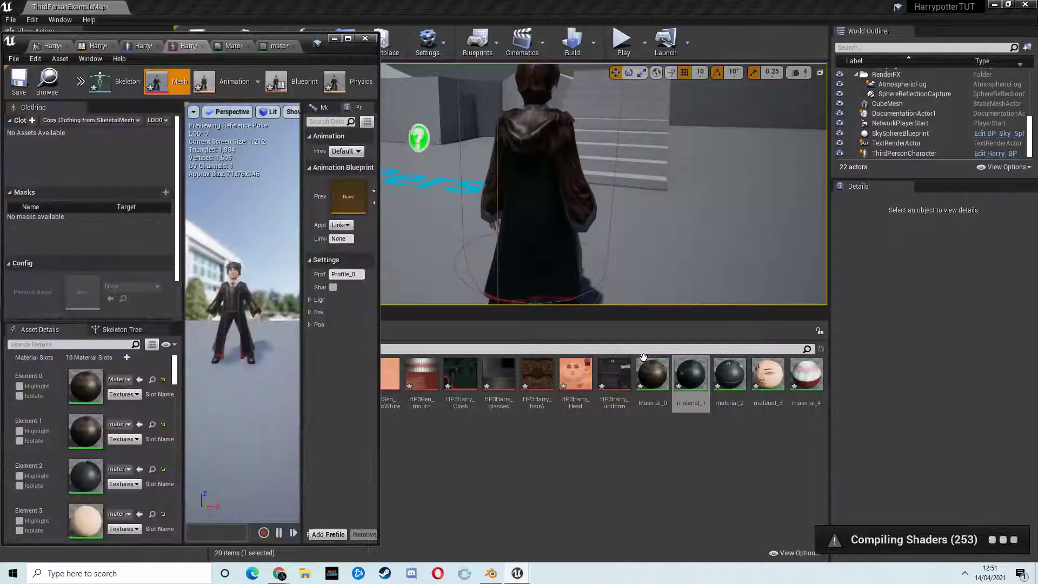
Step: Try material_1 in the Element 0 slot again, check the preview up close and undo the assignment
{"action": "left_click", "coordinate": [140, 379]}
{"action": "scroll", "coordinate": [250, 283], "scroll_direction": "up", "scroll_amount": 5}
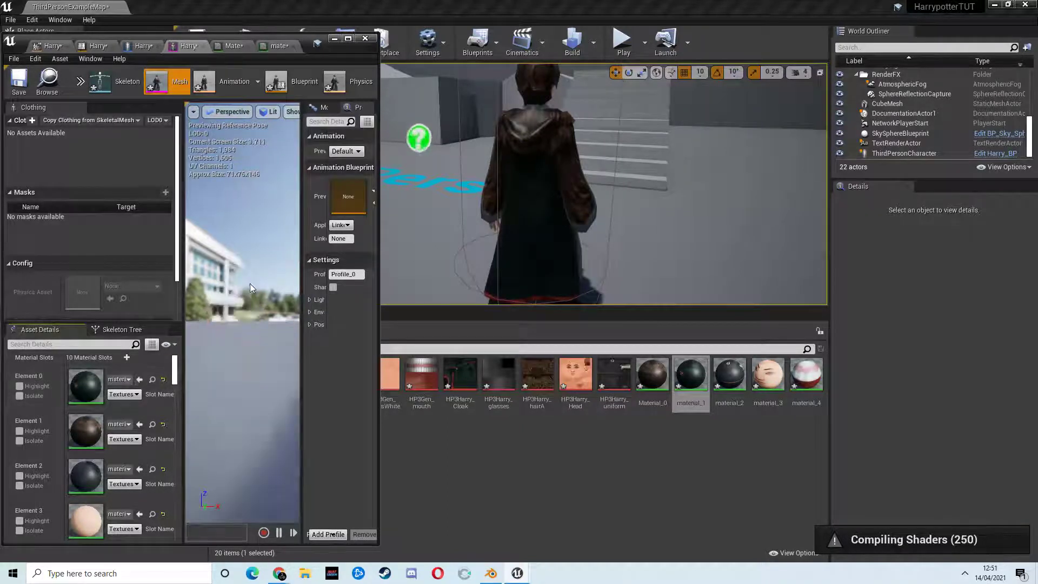
{"action": "key", "text": "ctrl+z"}
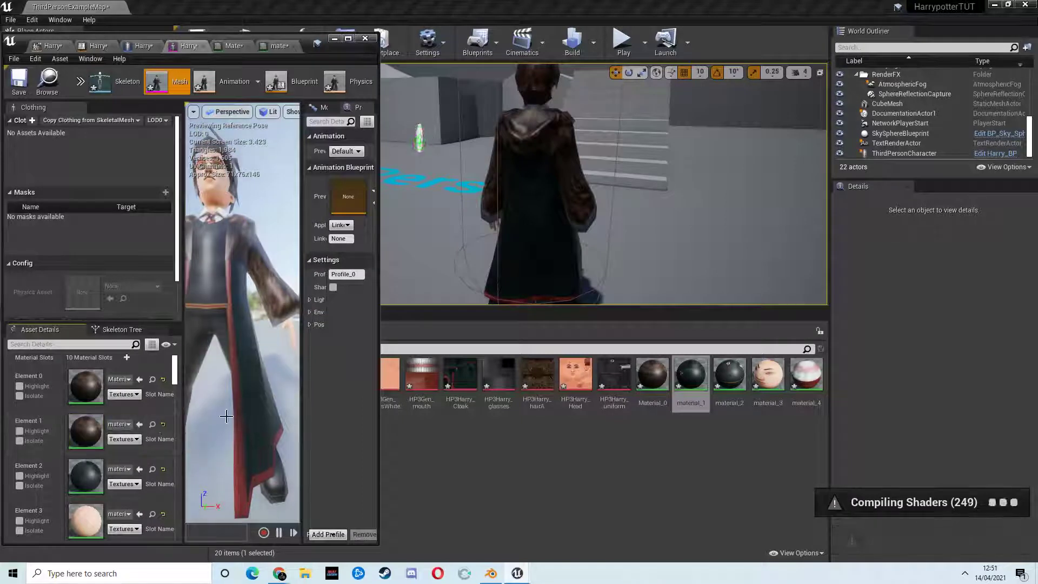
Step: Assign material_1 to the Element 1 material slot of the Harry skeletal mesh
{"action": "left_click", "coordinate": [140, 425]}
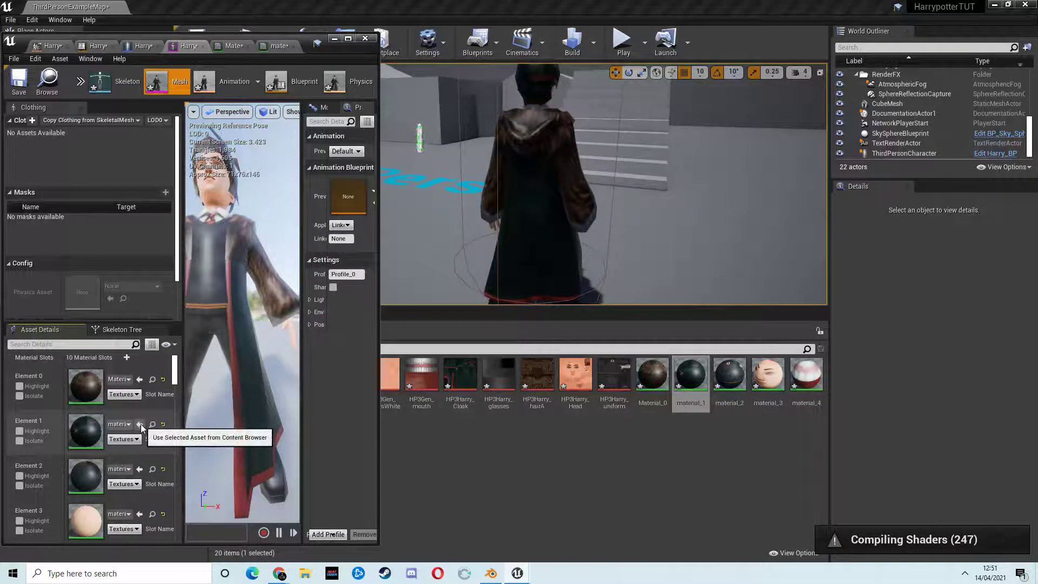
Step: Undo the Element 1 assignment, assign material_1 to the Element 9 material slot instead, and inspect Harry's robe
{"action": "key", "text": "ctrl+z"}
{"action": "scroll", "coordinate": [119, 432], "scroll_direction": "down", "scroll_amount": 5}
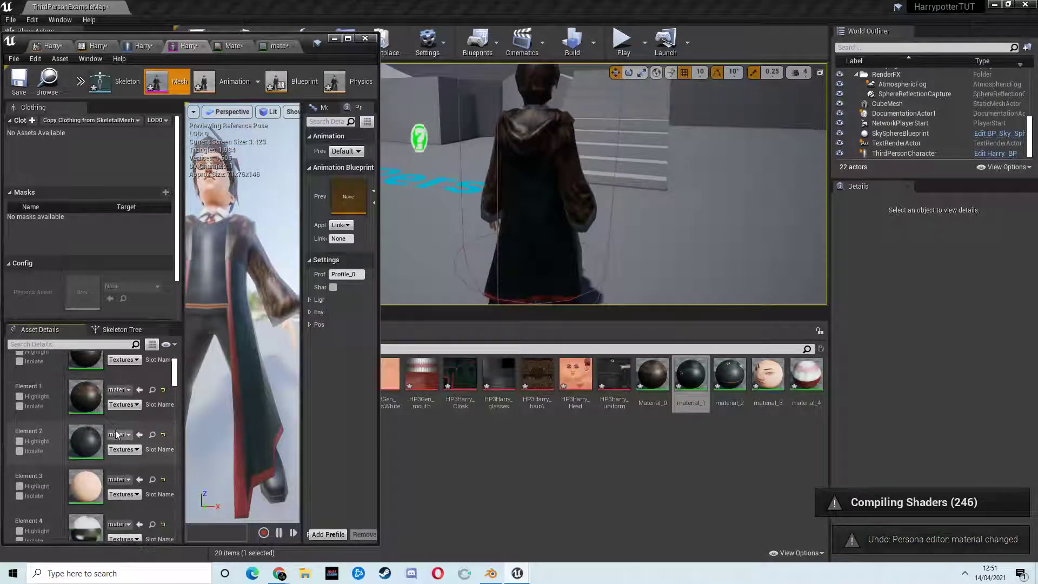
{"action": "scroll", "coordinate": [116, 434], "scroll_direction": "down", "scroll_amount": 3}
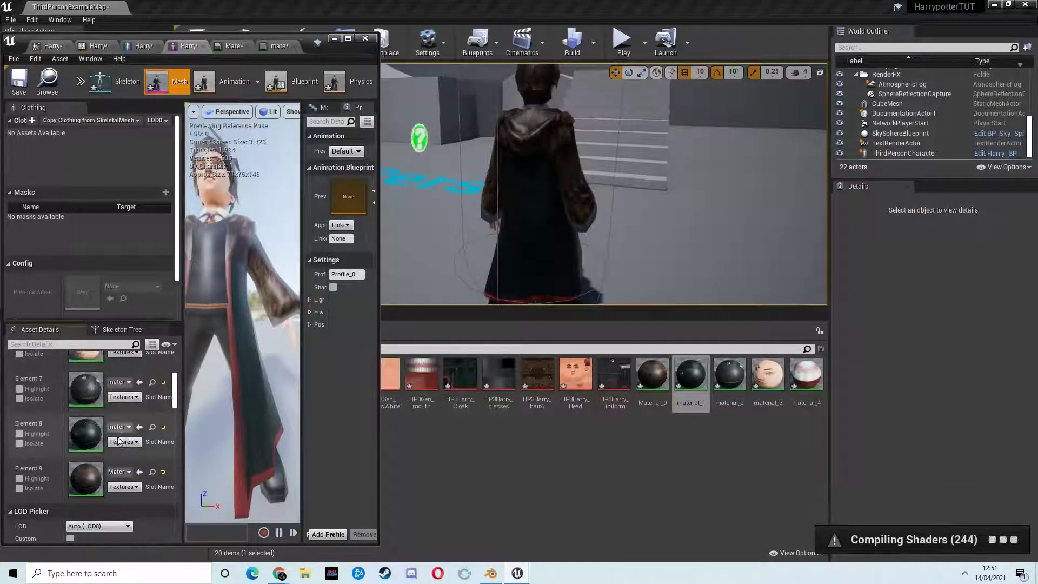
{"action": "left_click", "coordinate": [140, 473]}
{"action": "scroll", "coordinate": [254, 314], "scroll_direction": "down", "scroll_amount": 6}
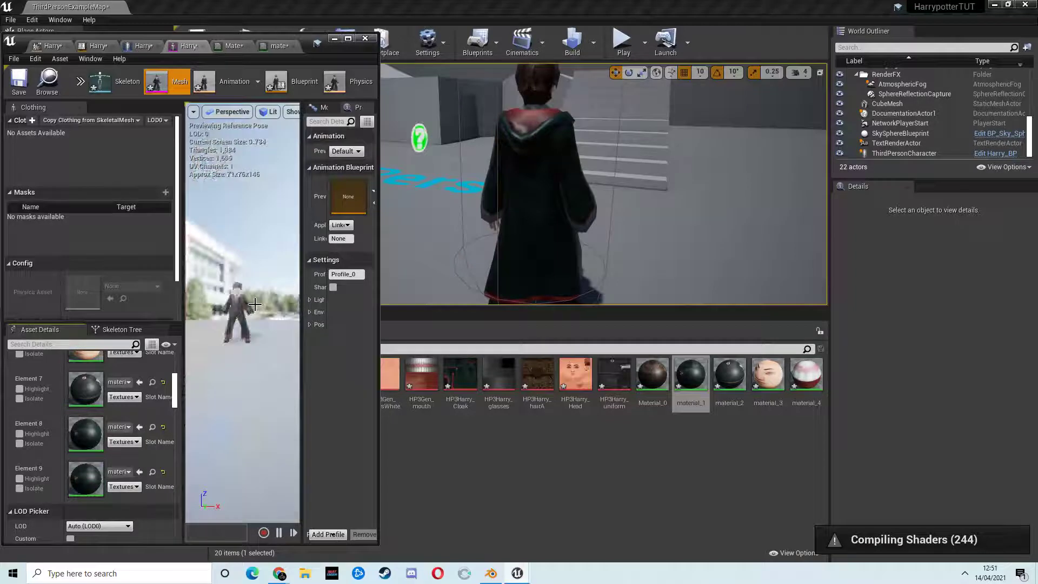
{"action": "scroll", "coordinate": [253, 314], "scroll_direction": "up", "scroll_amount": 3}
{"action": "scroll", "coordinate": [254, 314], "scroll_direction": "down", "scroll_amount": 5}
{"action": "scroll", "coordinate": [253, 314], "scroll_direction": "up", "scroll_amount": 8}
{"action": "scroll", "coordinate": [246, 335], "scroll_direction": "down", "scroll_amount": 4}
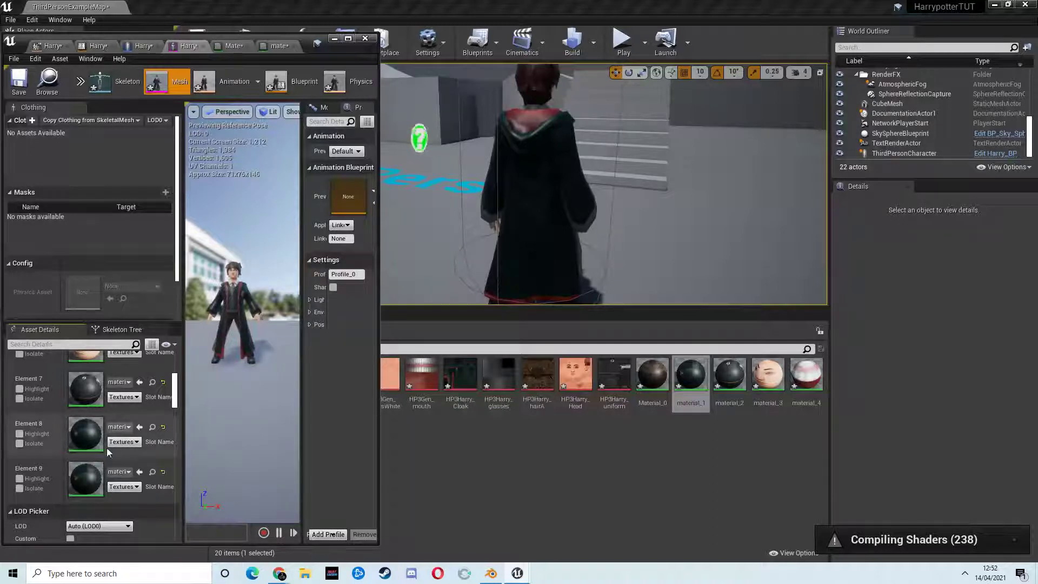
{"action": "right_click_drag", "start_coordinate": [620, 223], "coordinate": [621, 215]}
Step: Close the asset editor window, applying the changes to Material_0 and discarding those to material_1
{"action": "left_click", "coordinate": [363, 40]}
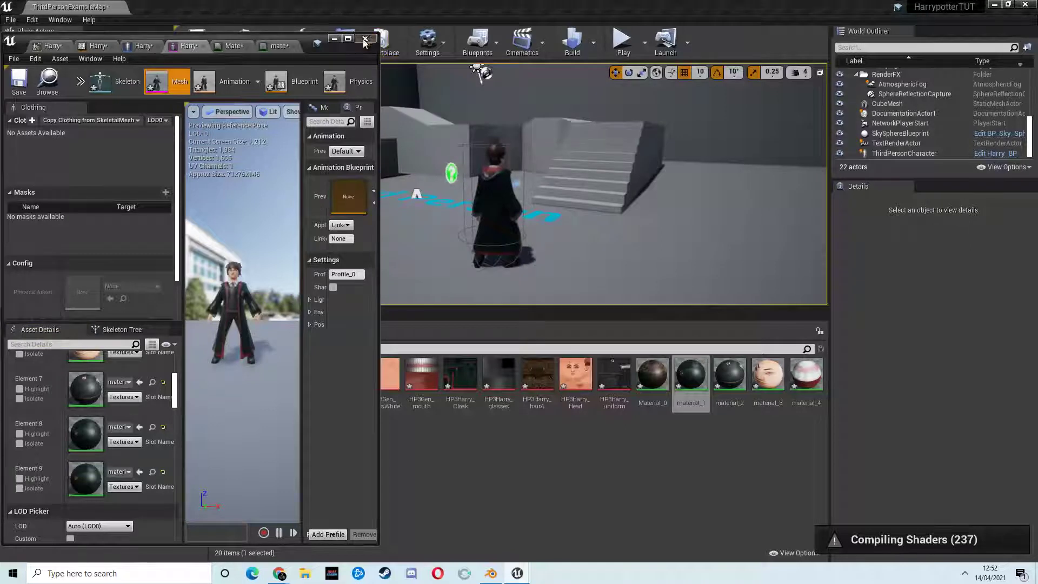
{"action": "left_click", "coordinate": [364, 40]}
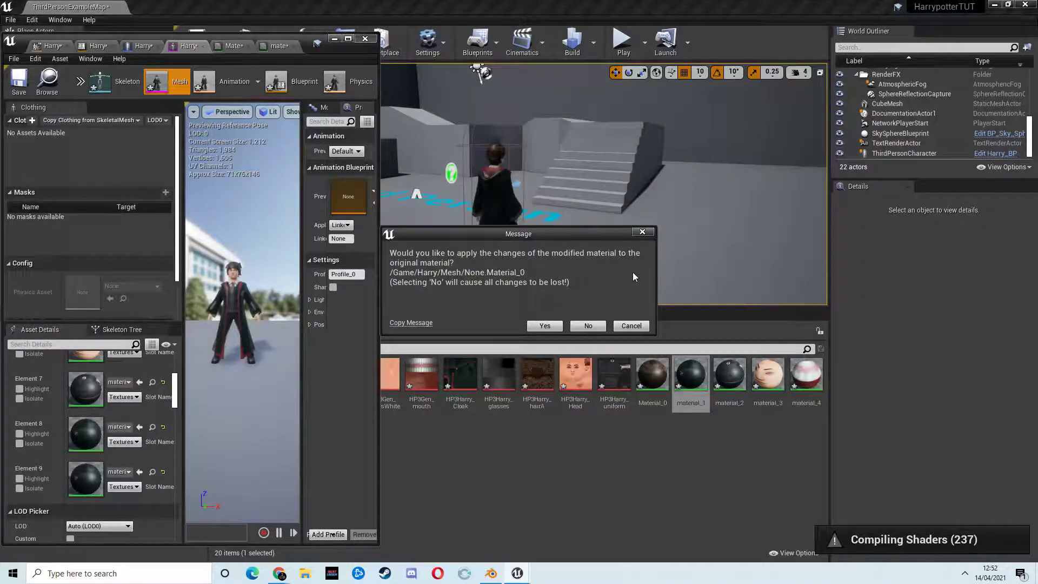
{"action": "left_click", "coordinate": [543, 326]}
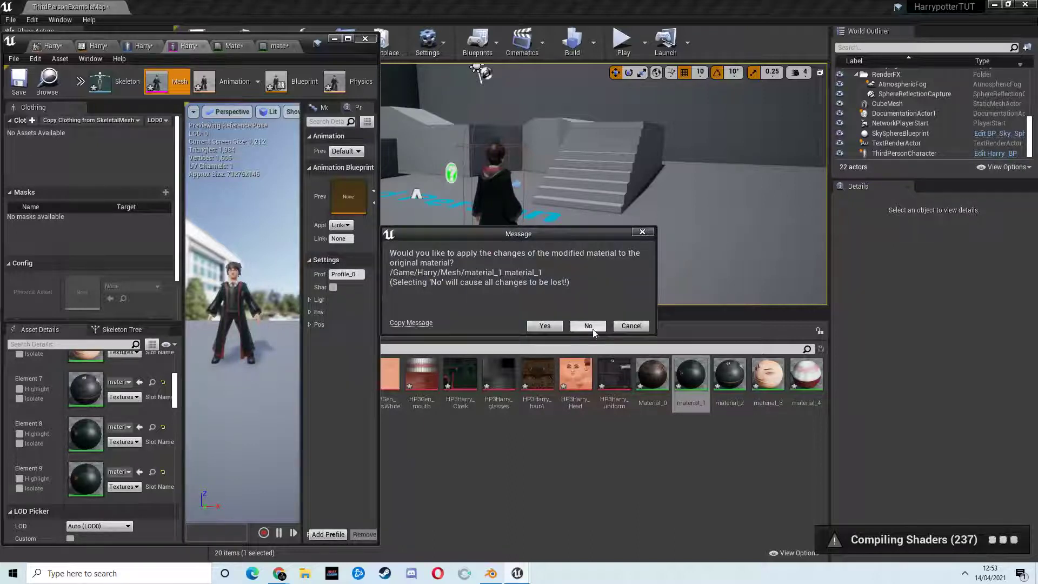
{"action": "left_click", "coordinate": [588, 326]}
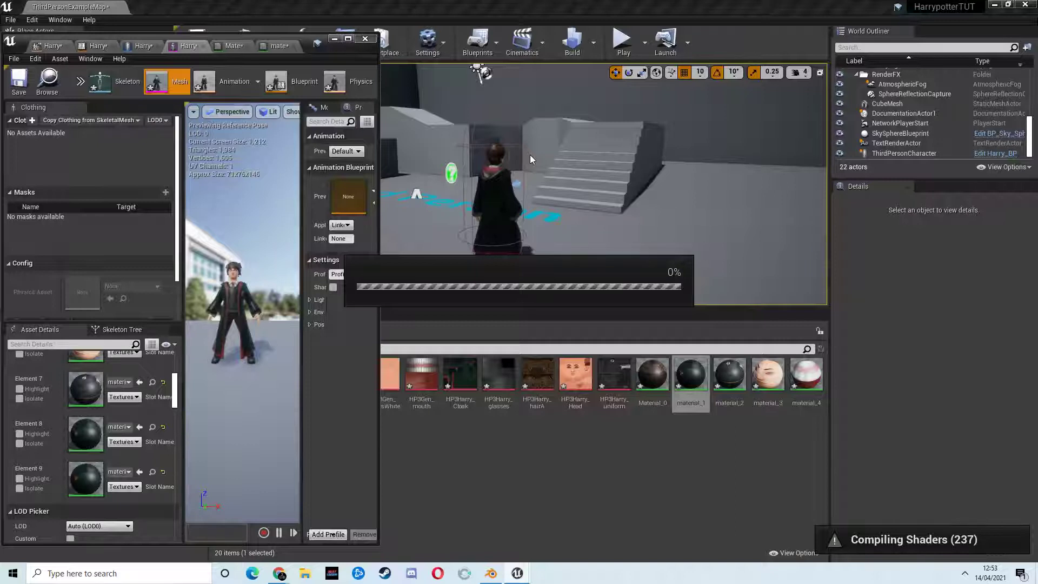
Step: Play the level, move Harry around in all directions to check his robe and movement animations, and end the play session
{"action": "right_click_drag", "start_coordinate": [521, 222], "coordinate": [495, 215]}
{"action": "left_click", "coordinate": [625, 45]}
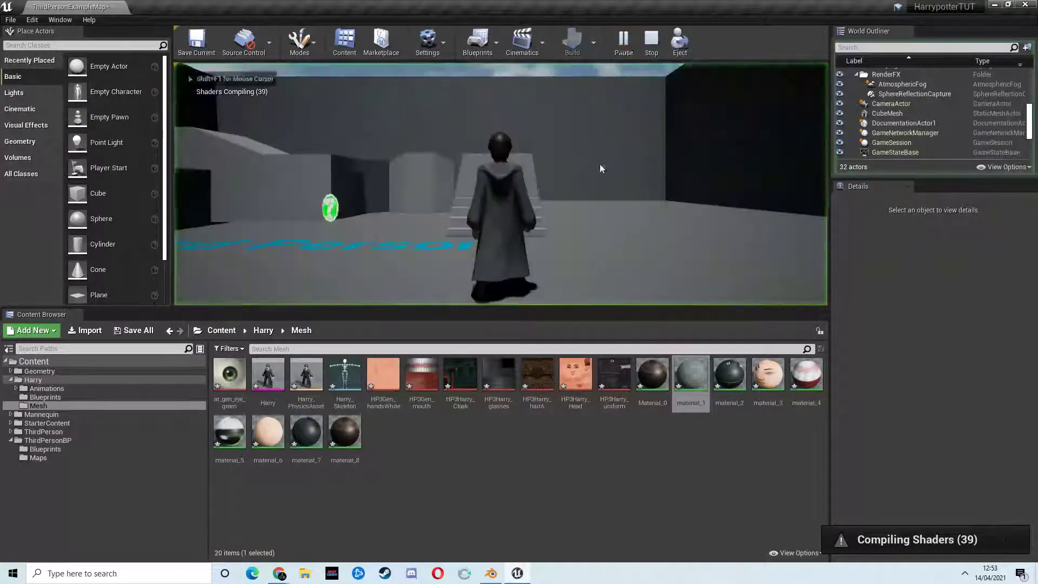
{"action": "left_click", "coordinate": [560, 186]}
{"action": "key", "text": "a"}
{"action": "key", "text": "d"}
{"action": "key", "text": "a"}
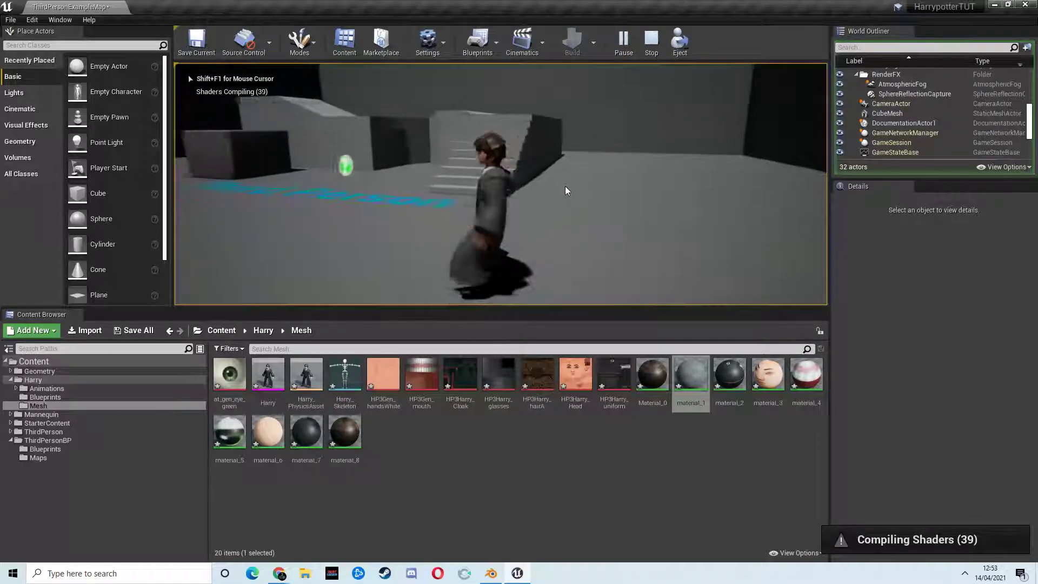
{"action": "key", "text": "a"}
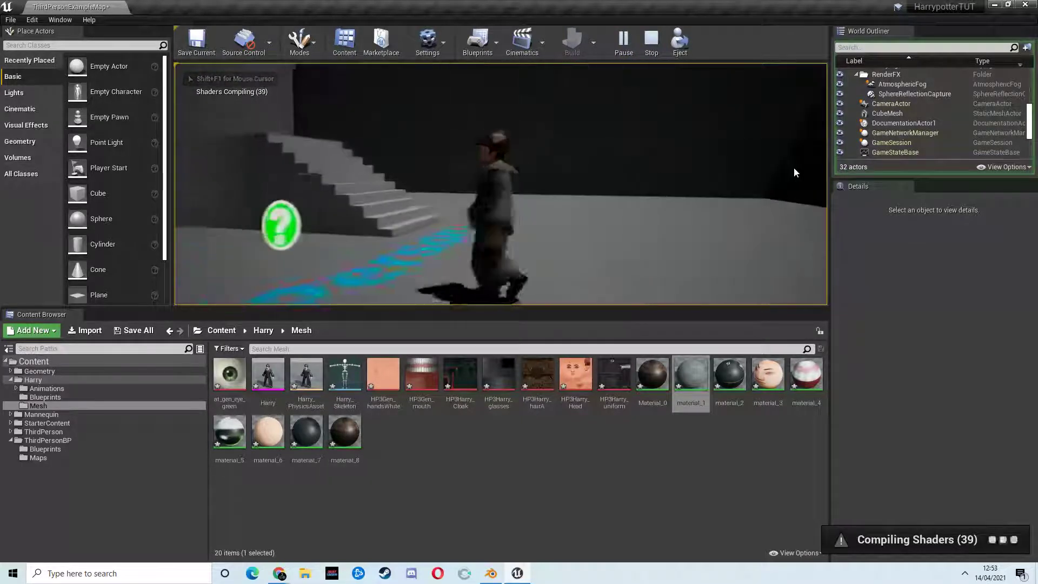
{"action": "key", "text": "s"}
{"action": "key", "text": "d"}
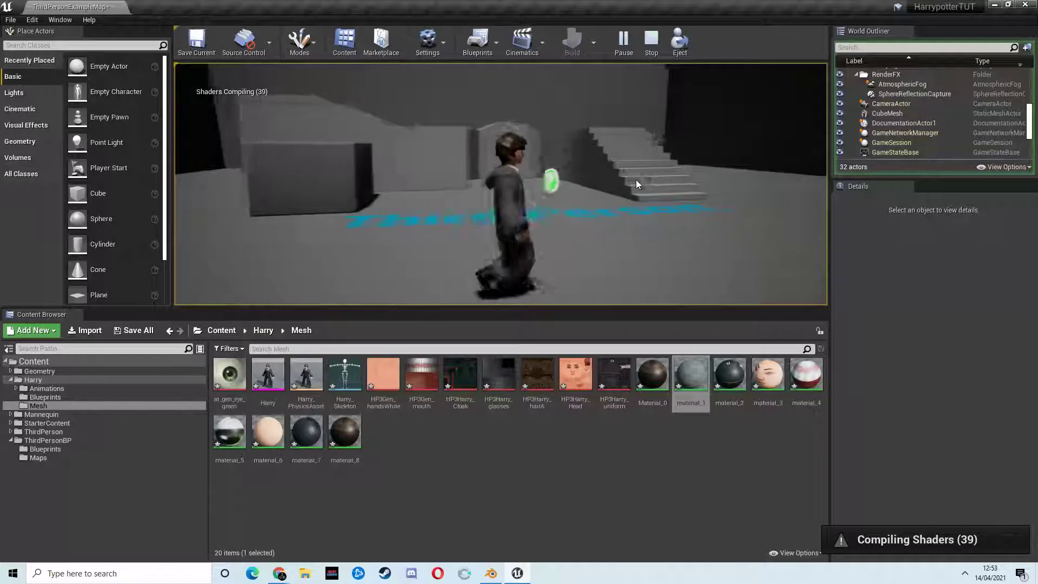
{"action": "key", "text": "d"}
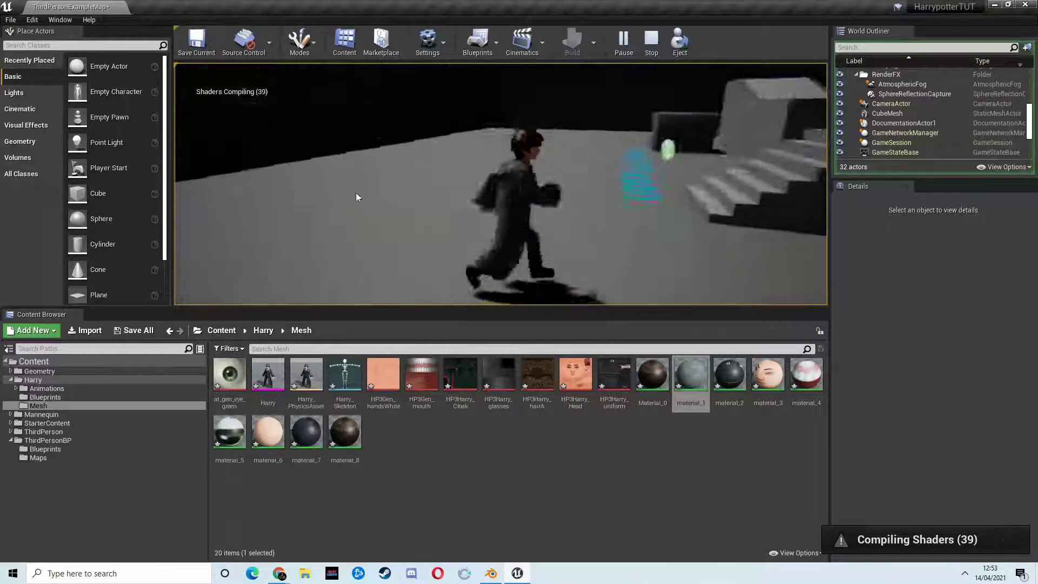
{"action": "key", "text": "w"}
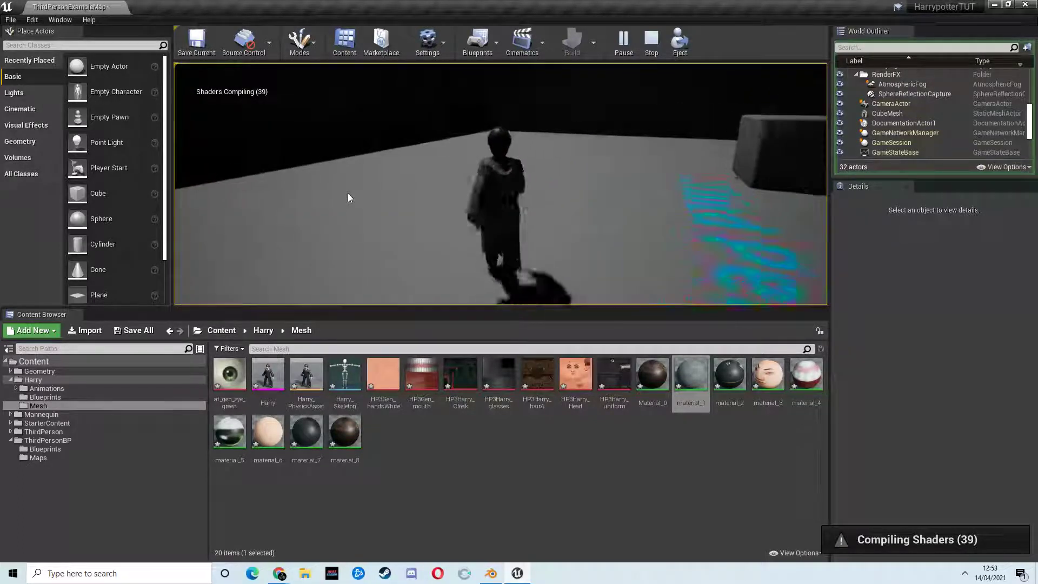
{"action": "key", "text": "s"}
{"action": "key", "text": "d"}
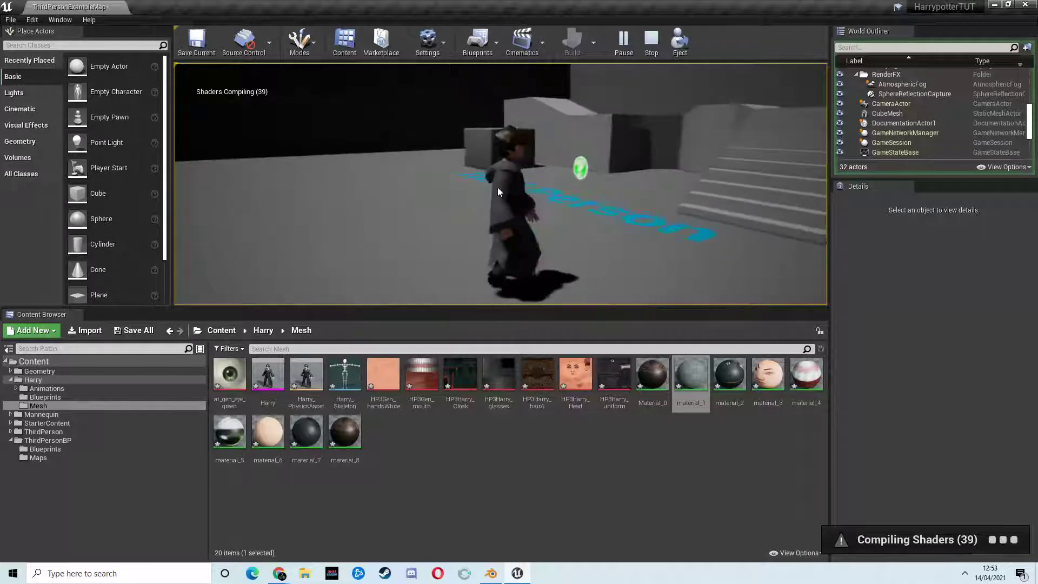
{"action": "key", "text": "w"}
{"action": "key", "text": "s"}
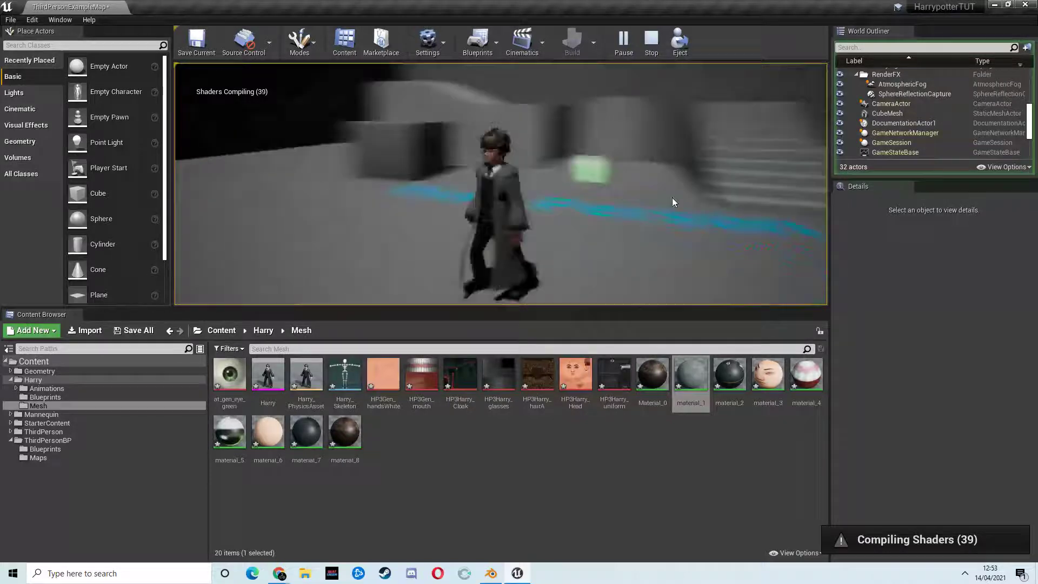
{"action": "key", "text": "w"}
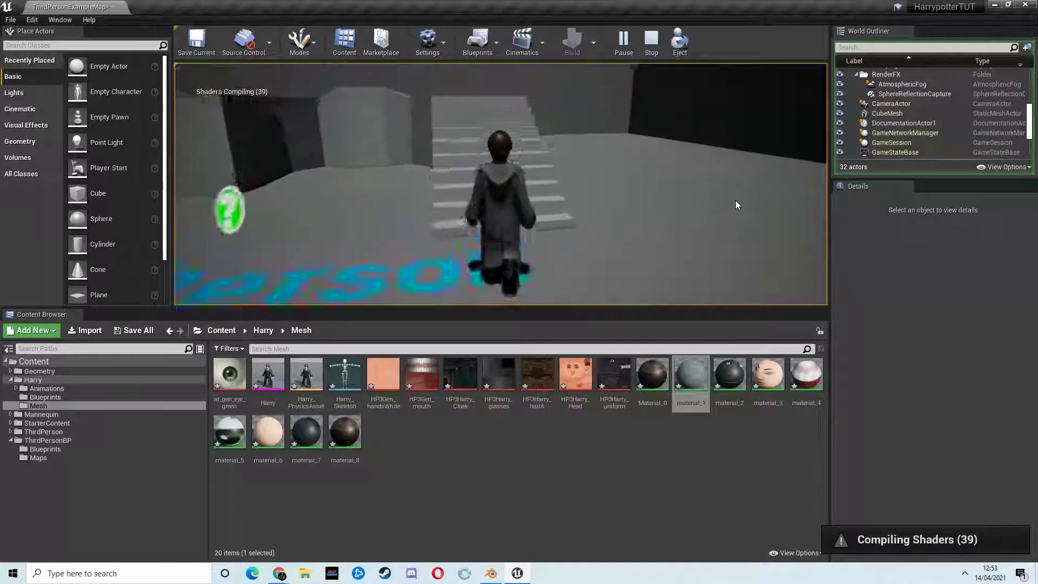
{"action": "key", "text": "w"}
{"action": "key", "text": "s"}
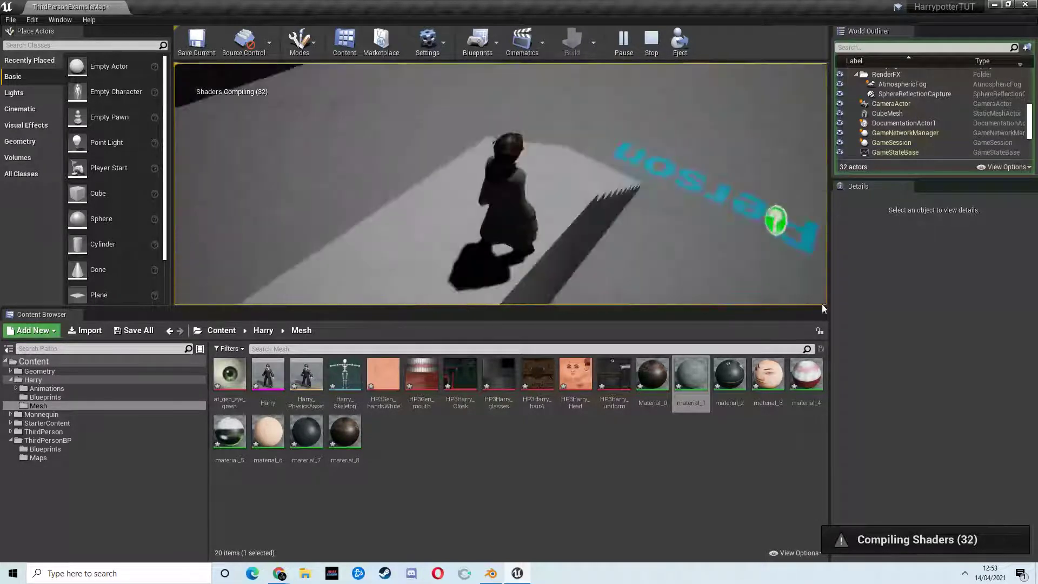
{"action": "key", "text": "Escape"}
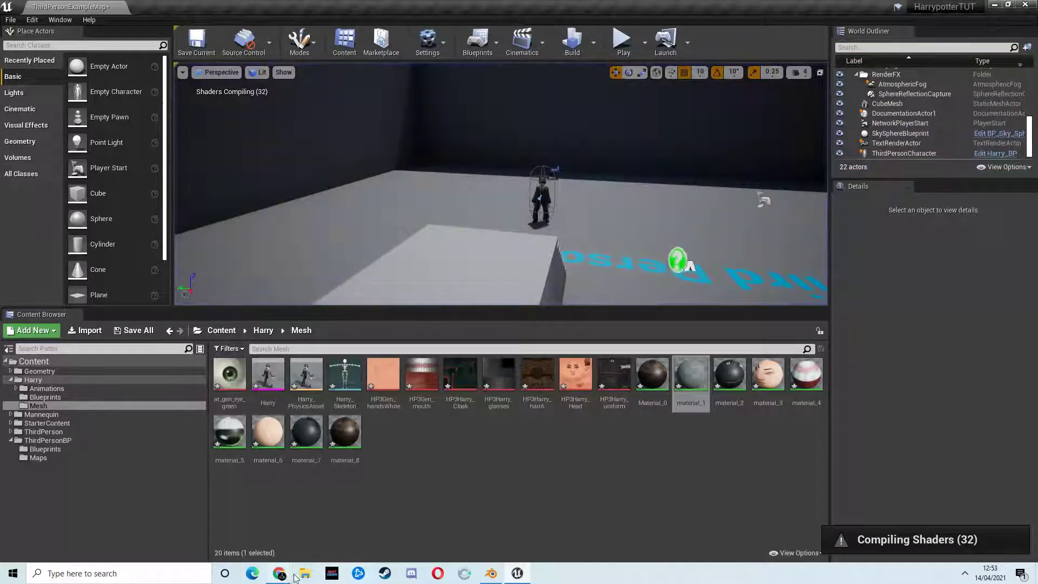